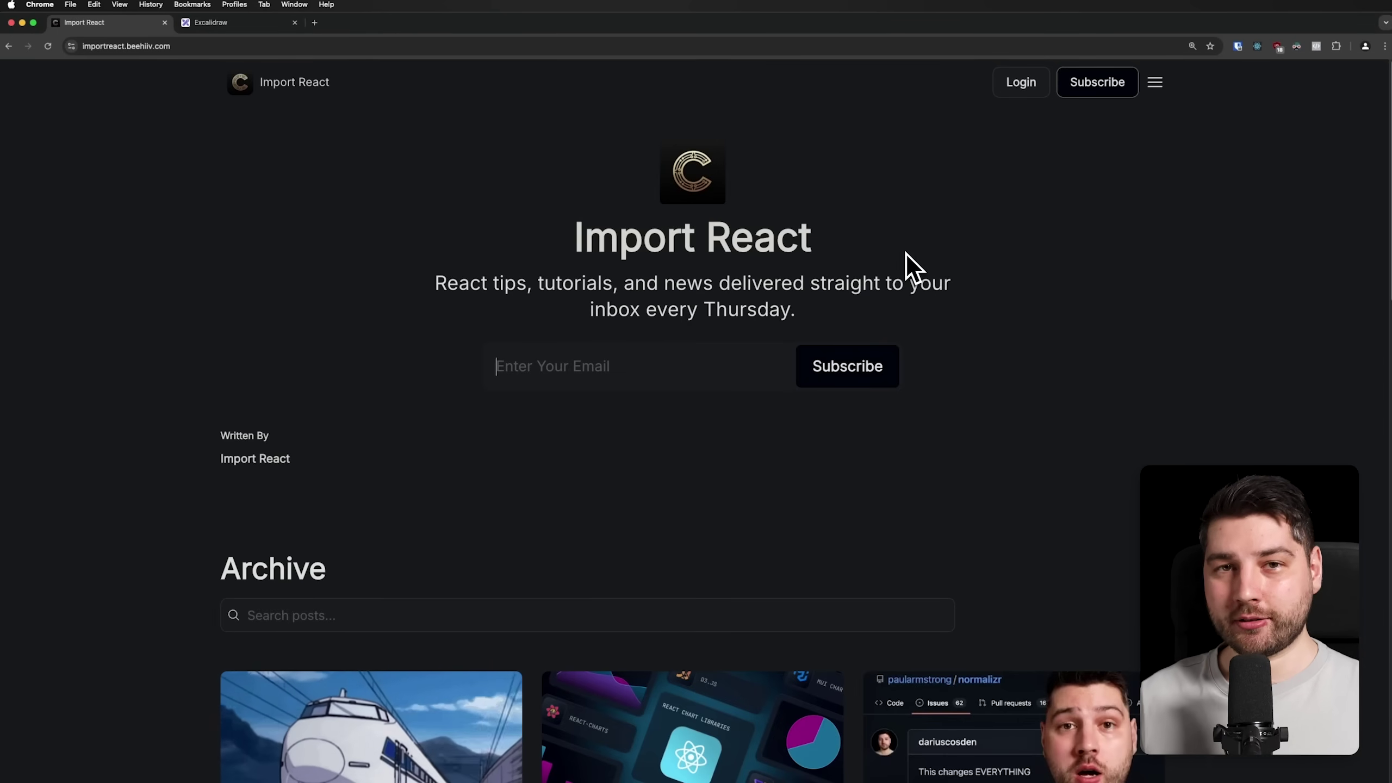
Write the heading '1. Habit Tracker' on the Excalidraw canvas.
key("ctrl+Tab")
key("t")
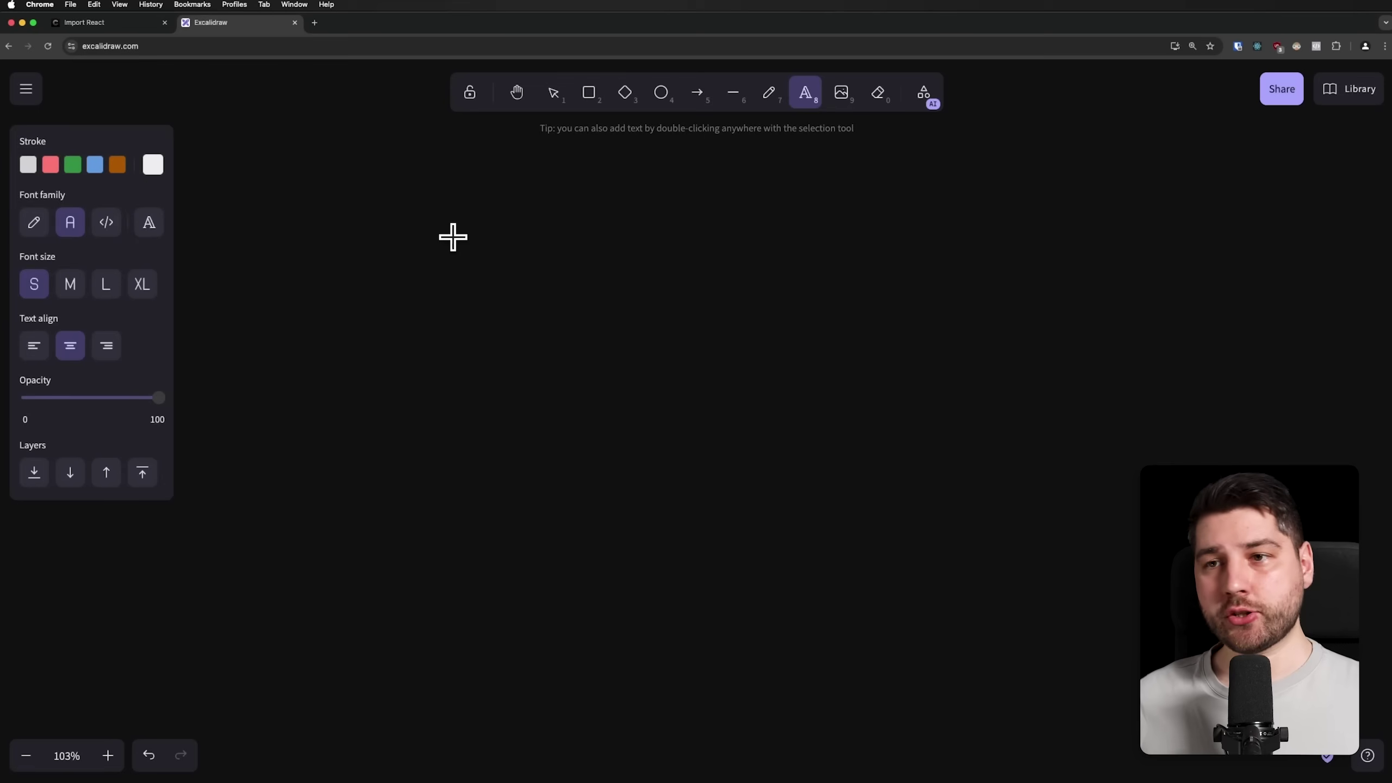
key("v")
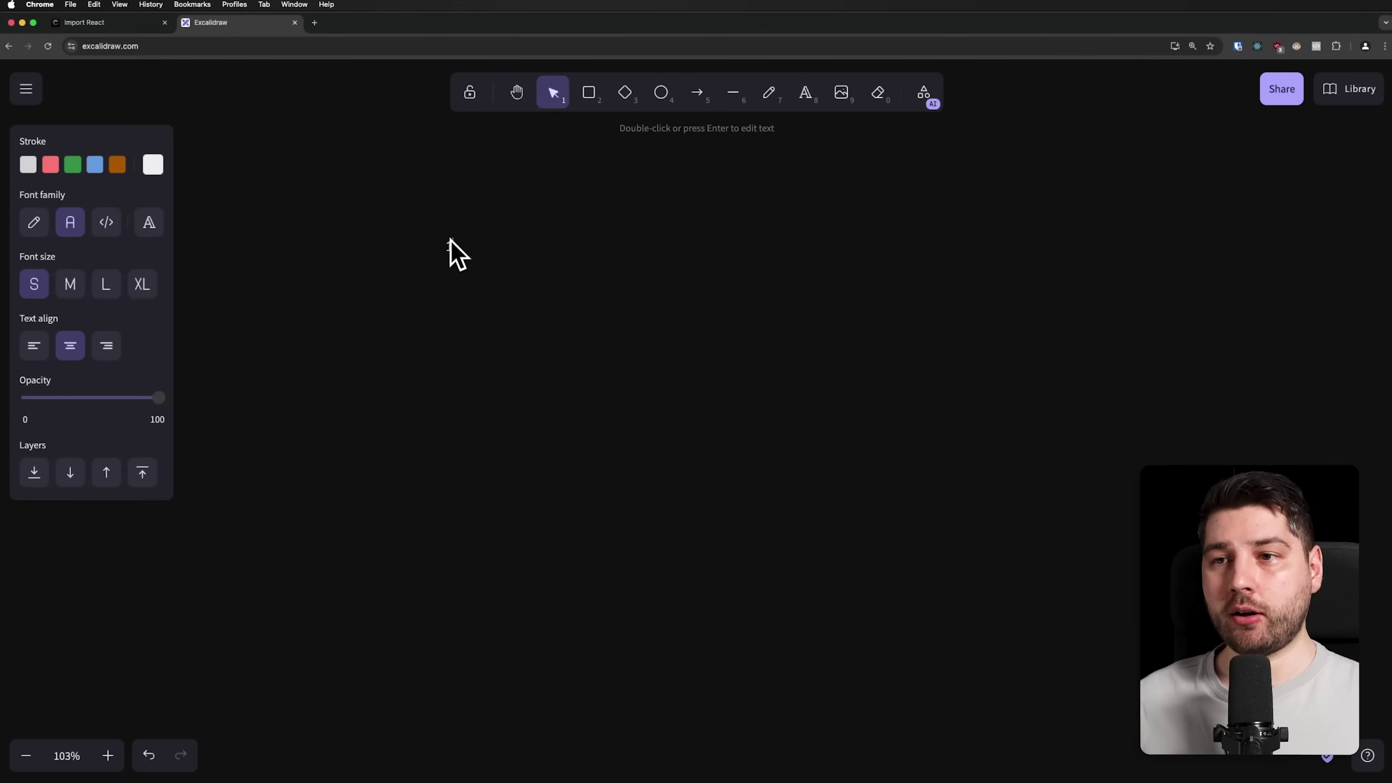
key("ctrl+z")
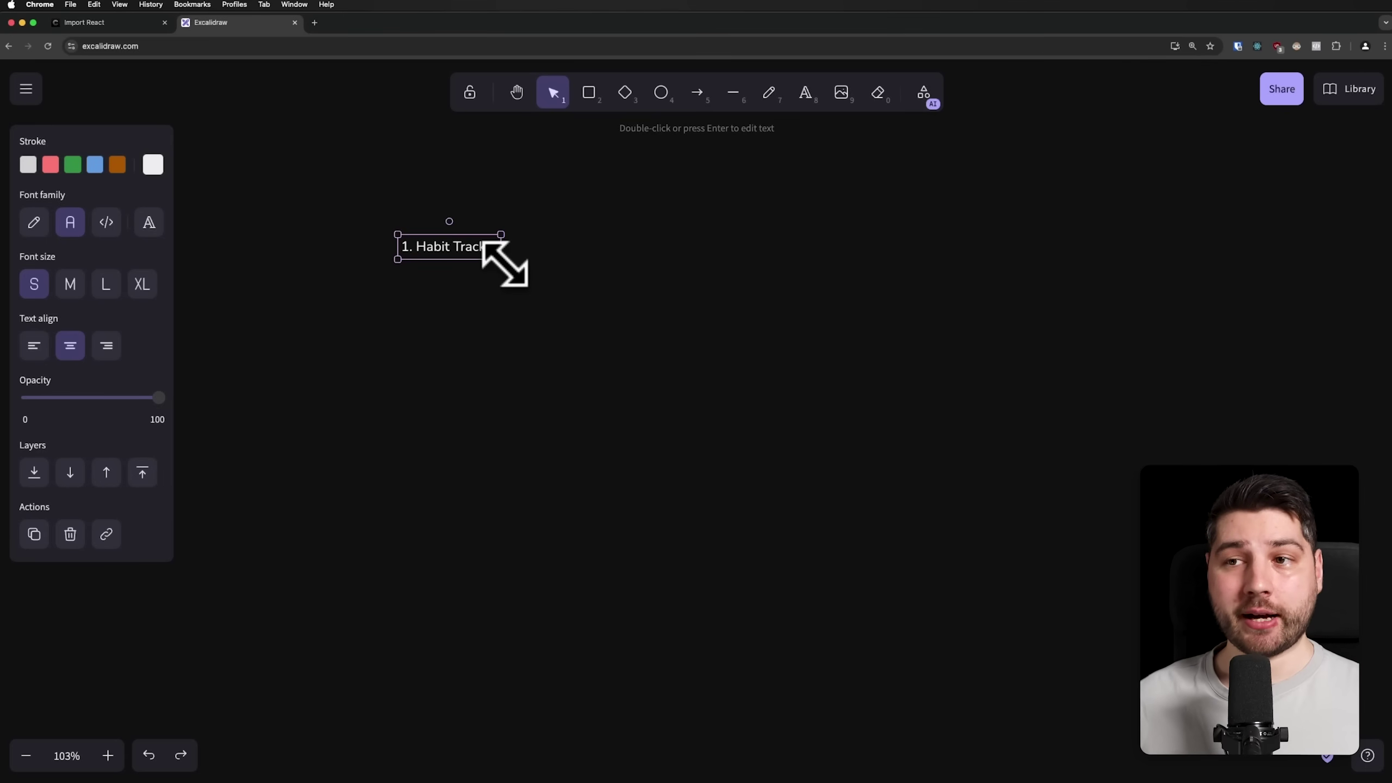
Enlarge the '1. Habit Tracker' heading using its corner handle.
left_click_drag(502, 260, 528, 279)
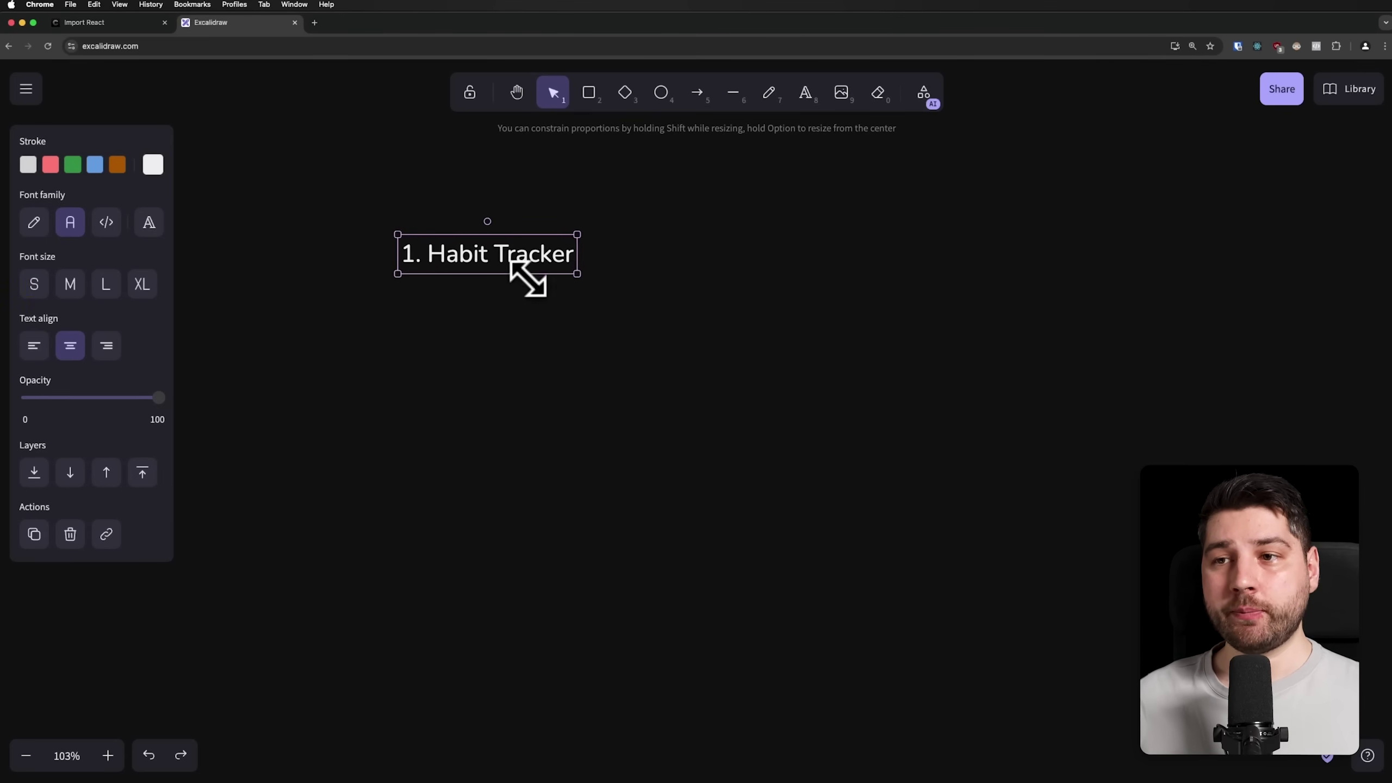
left_click_drag(527, 279, 529, 280)
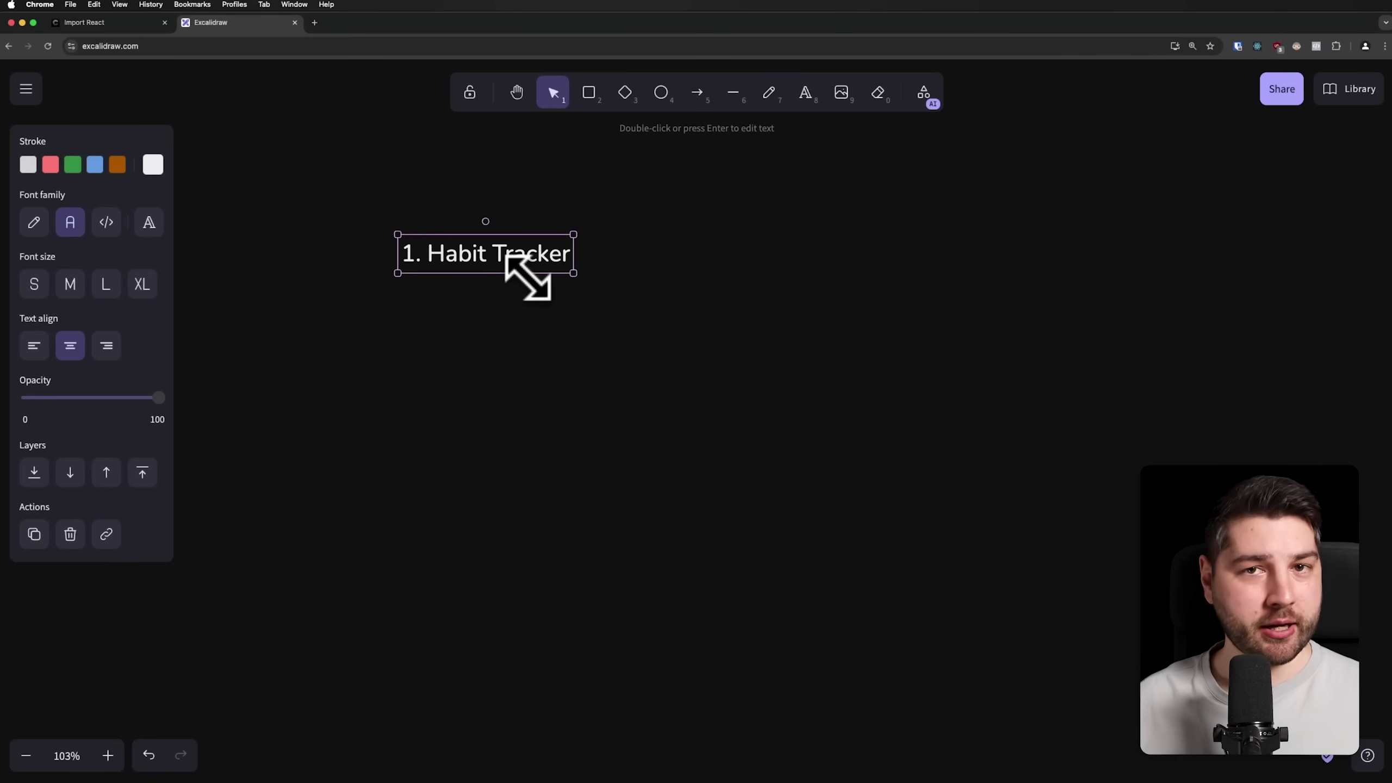
left_click(434, 302)
double_click(433, 303)
type("W")
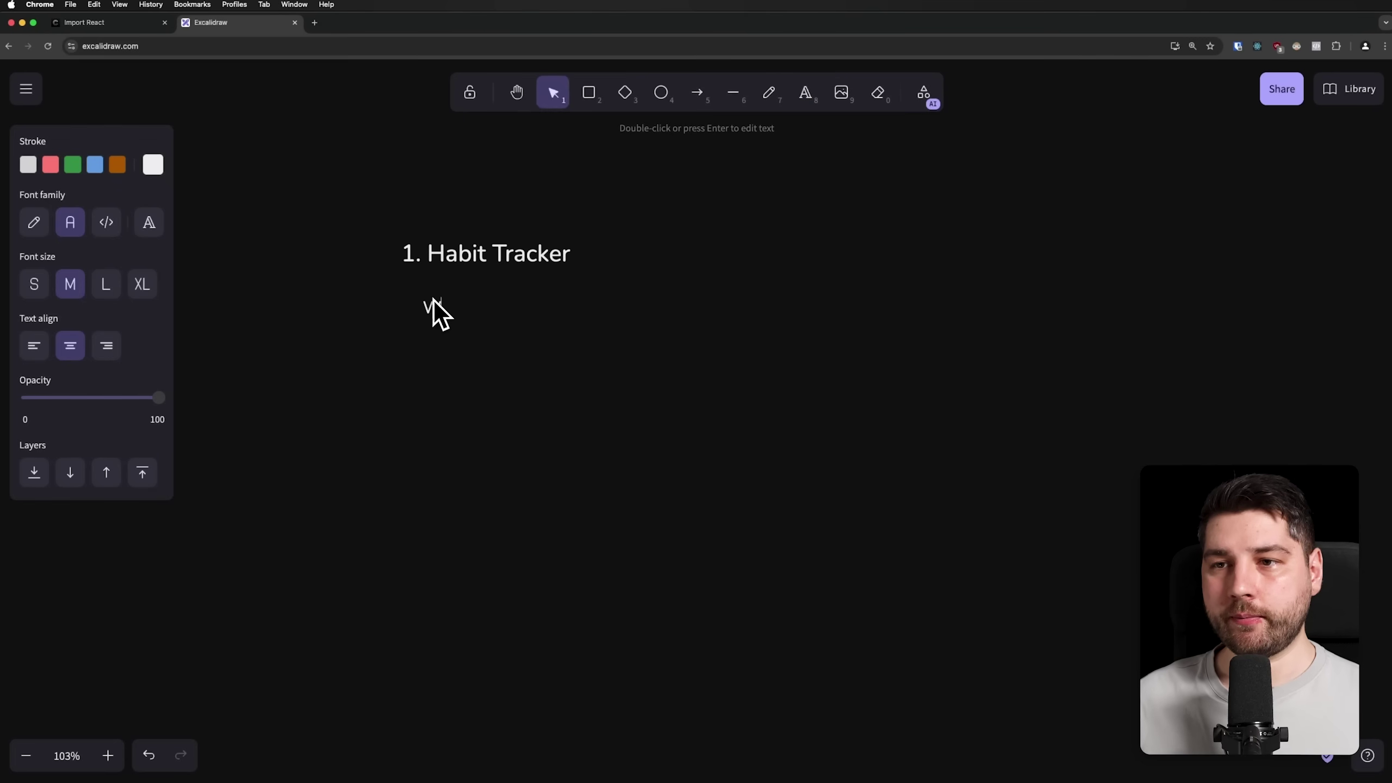
type("orking with CRUD")
Indent the 'Working with CRUD' line directly under '1. Habit Tracker'.
left_click(492, 350)
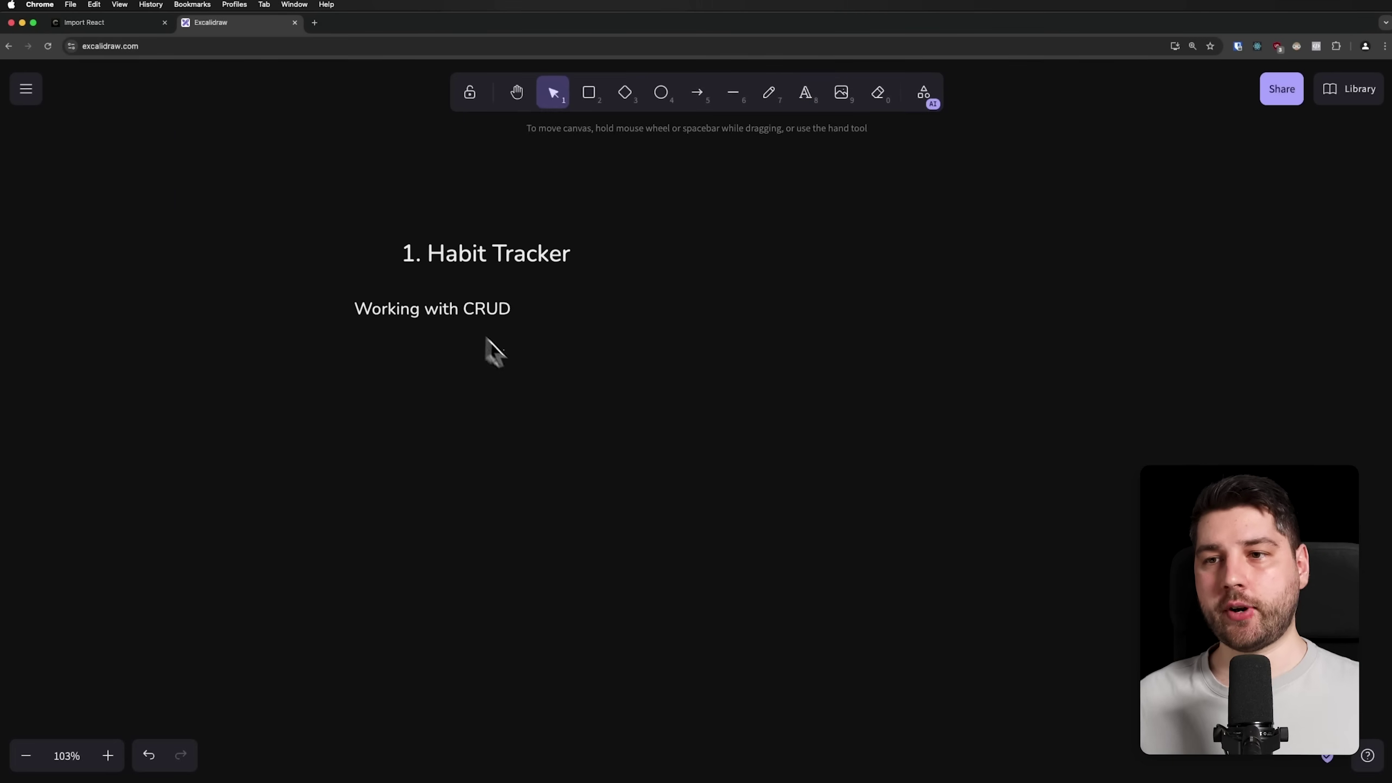
left_click_drag(451, 311, 524, 308)
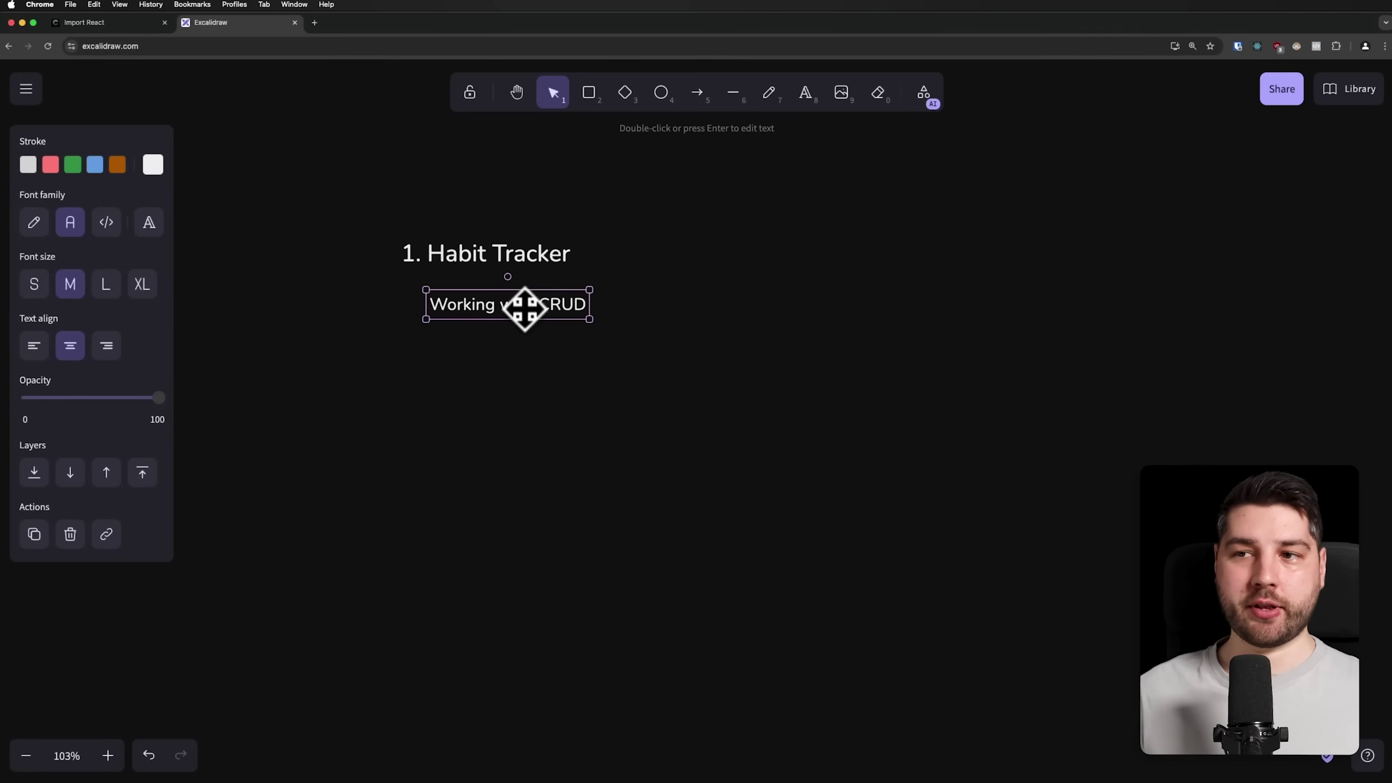
left_click_drag(524, 308, 524, 301)
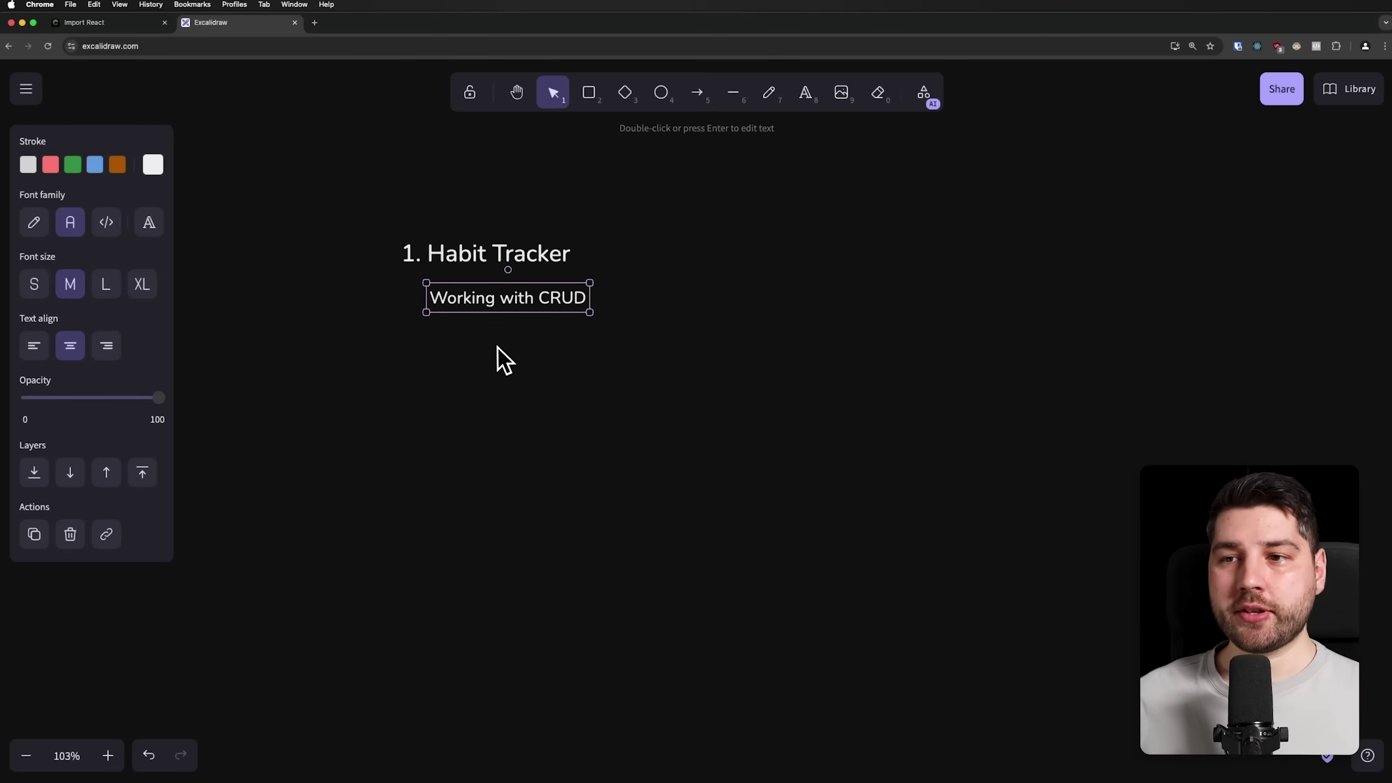
key("Return")
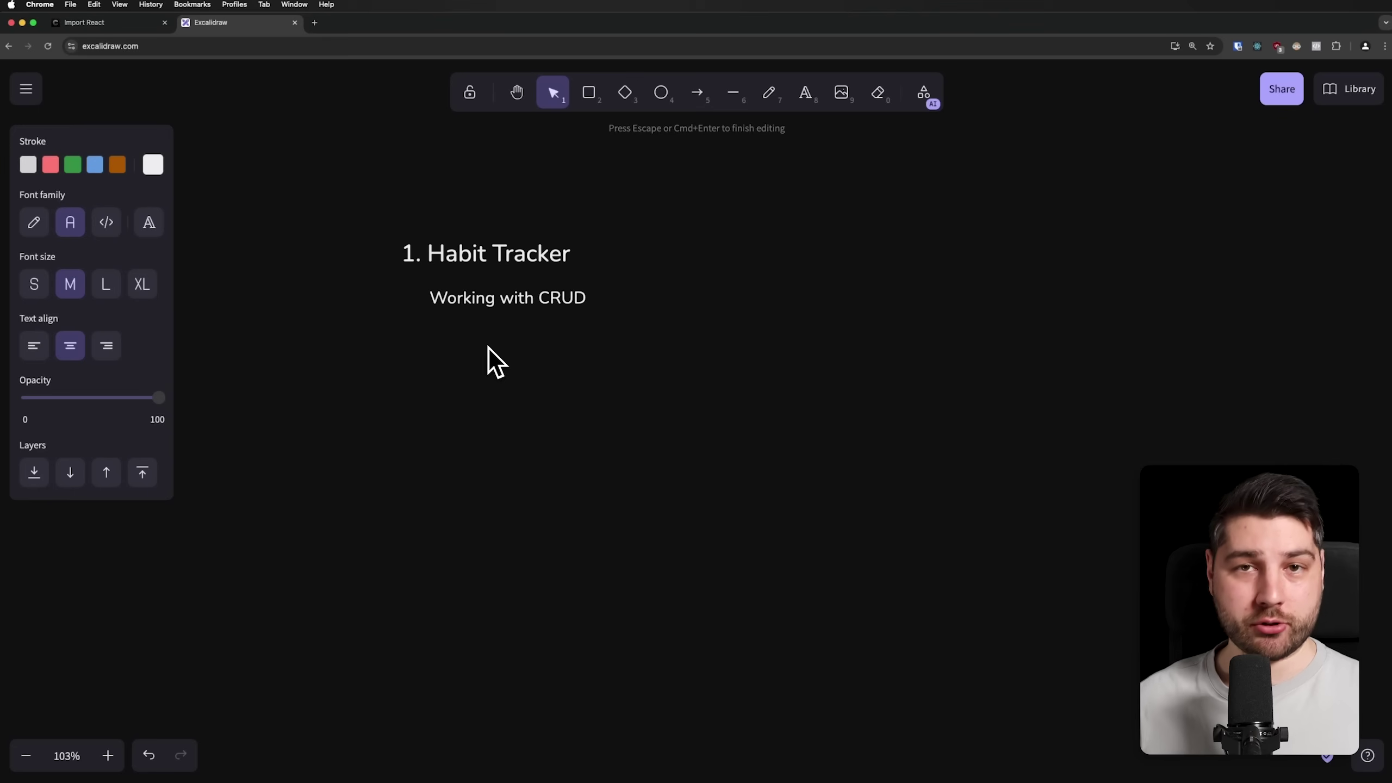
type("Working")
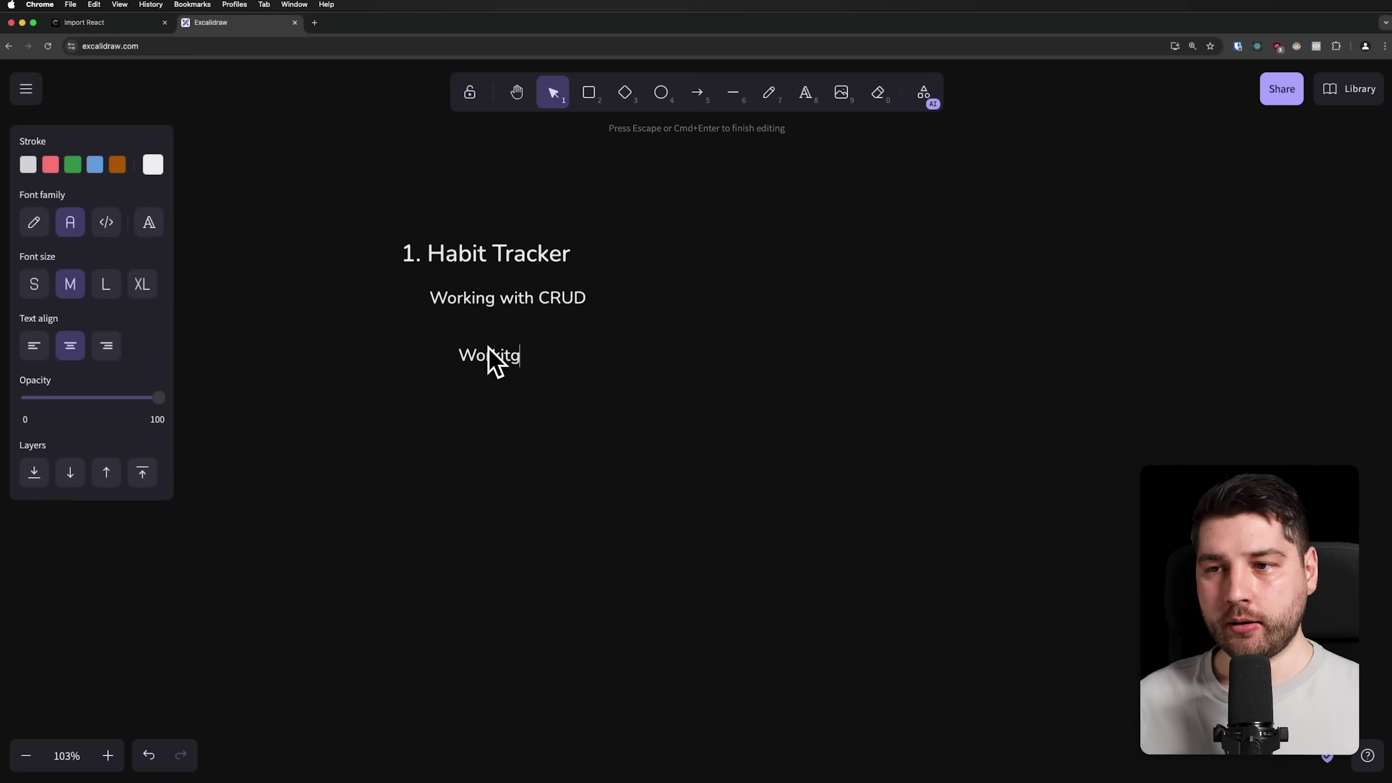
type(" with dates and ")
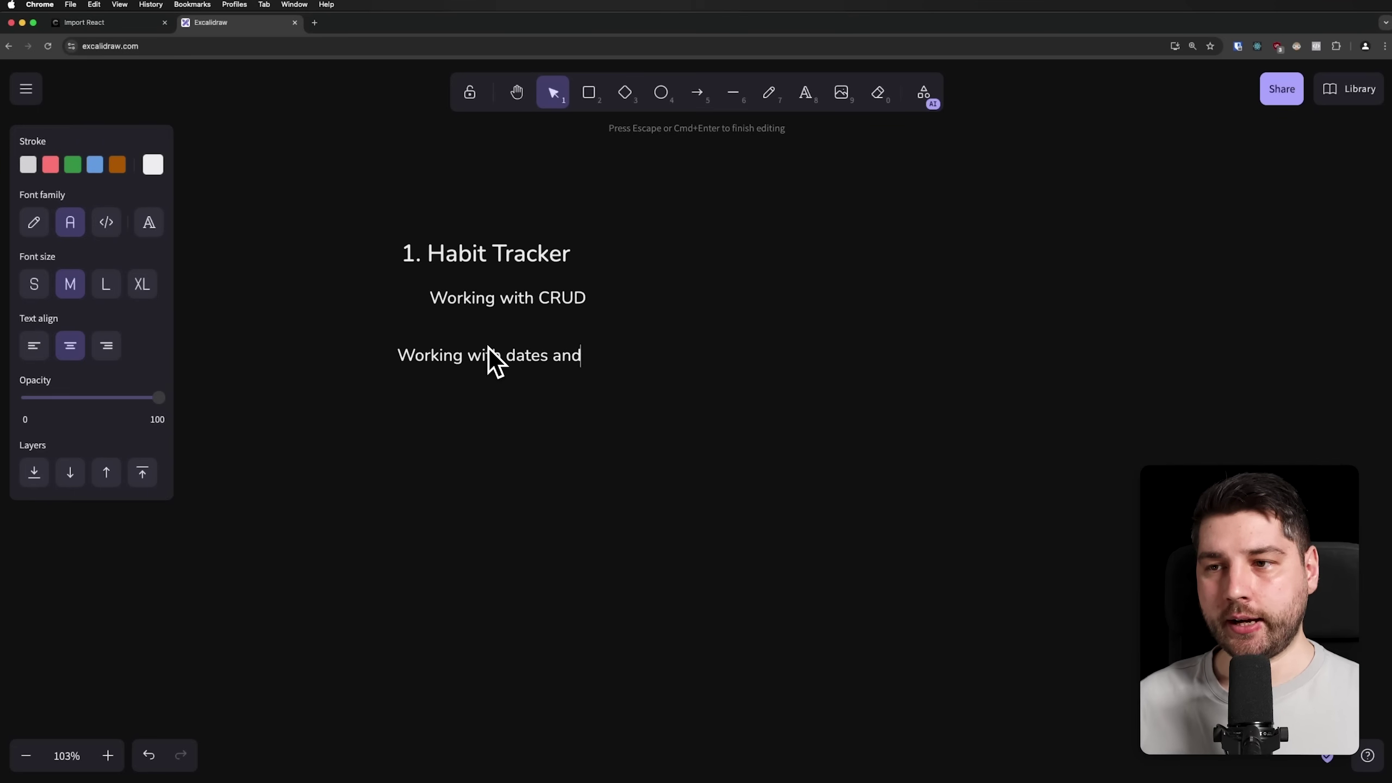
type("times")
Finish the 'Working with dates and times' line below 'Working with CRUD'.
key("Escape")
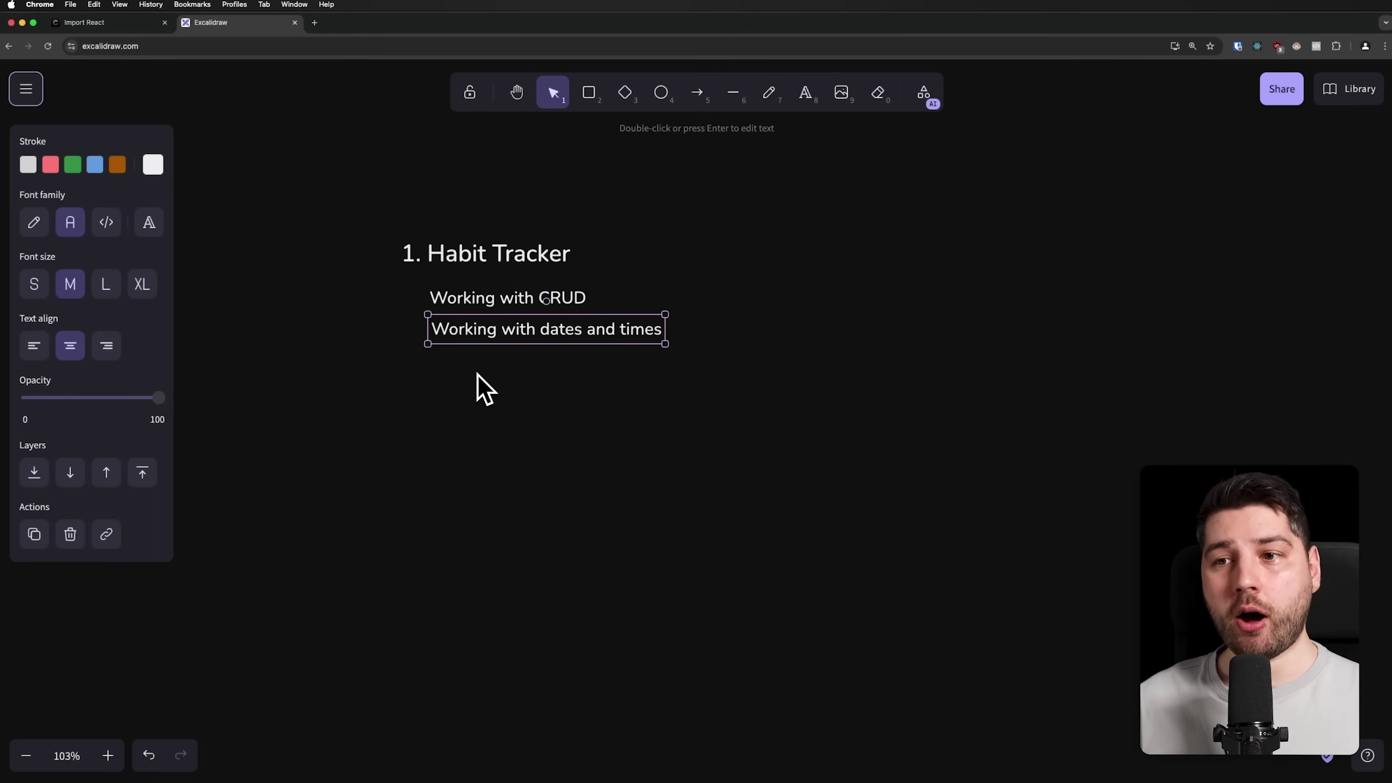
left_click(479, 376)
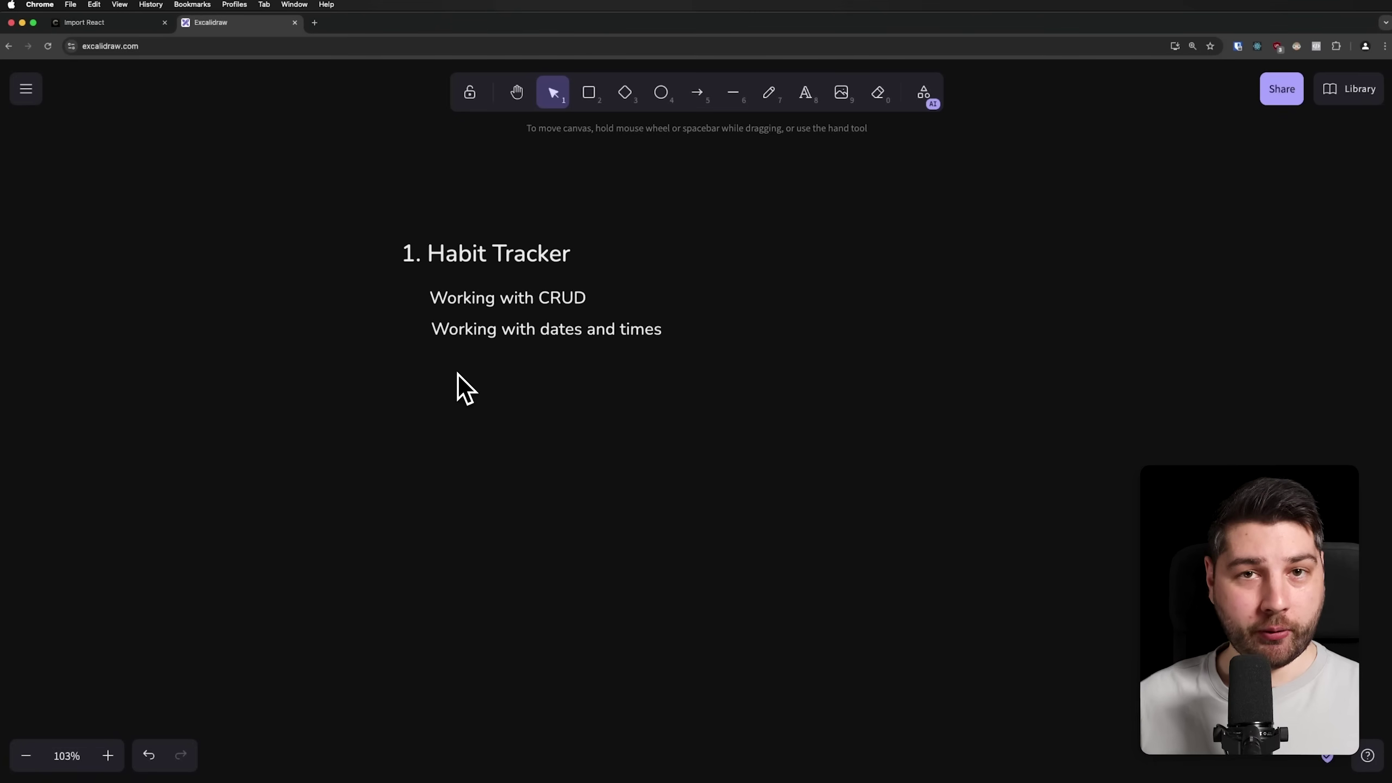
left_click(496, 339)
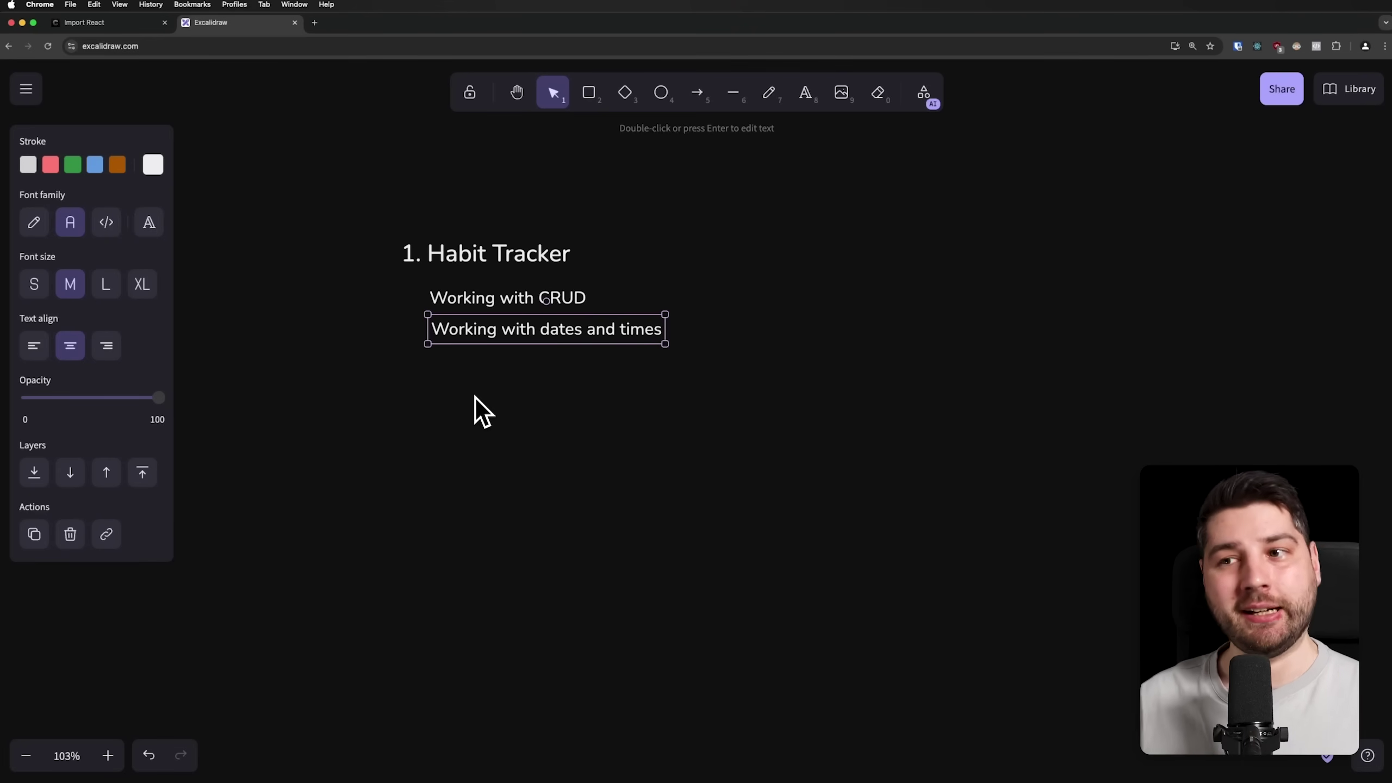
Add 'Handling streaks' and 'Easy to make beautiful' lines to the Habit Tracker list.
double_click(464, 381)
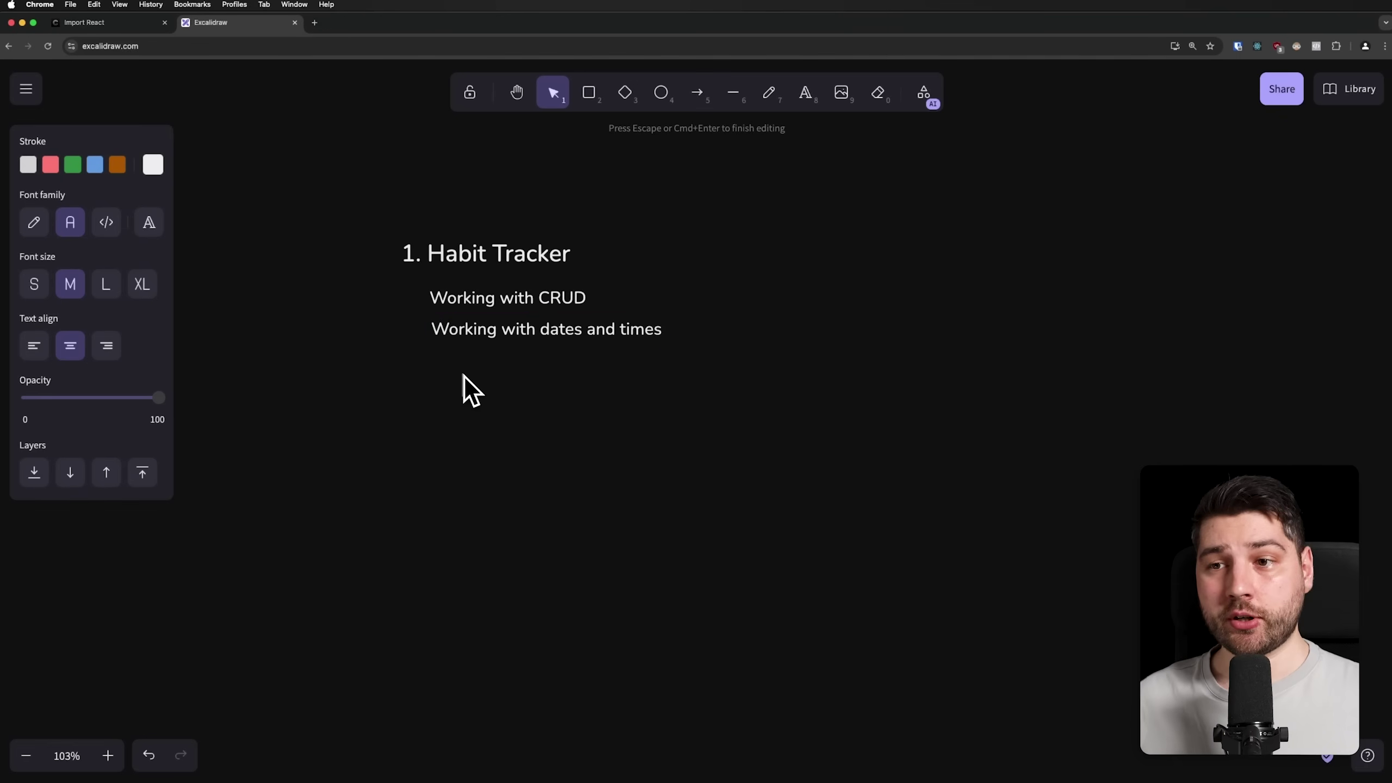
type("Handling str")
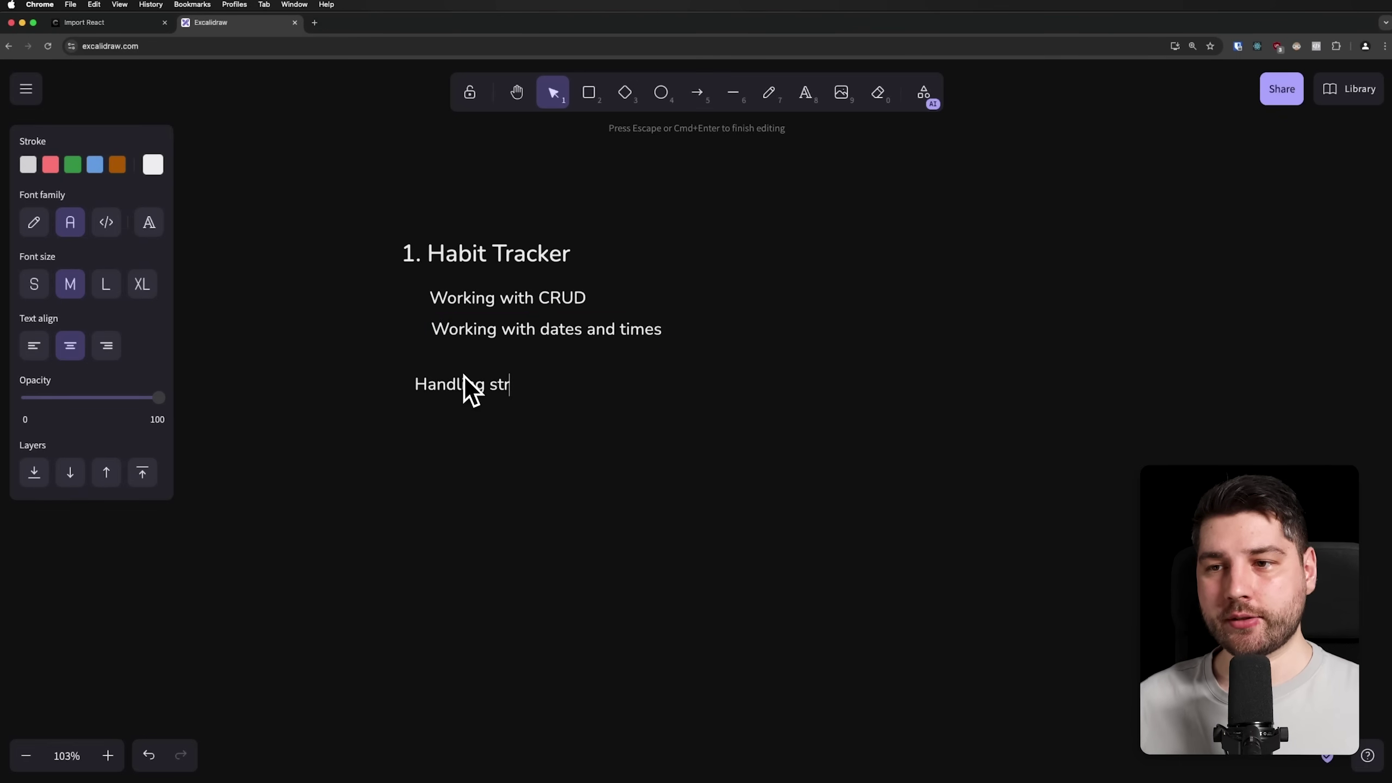
type("eaks")
left_click(449, 390)
double_click(448, 392)
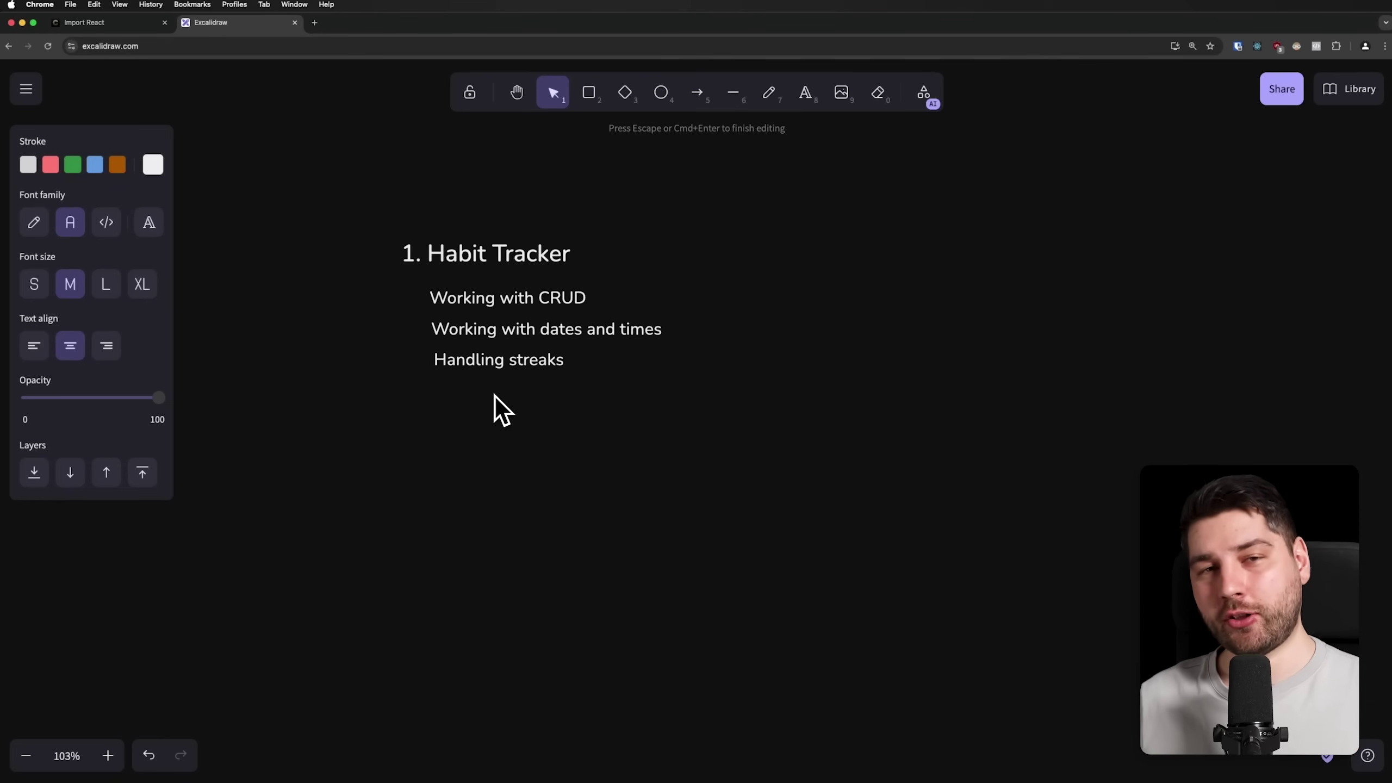
type("Ea")
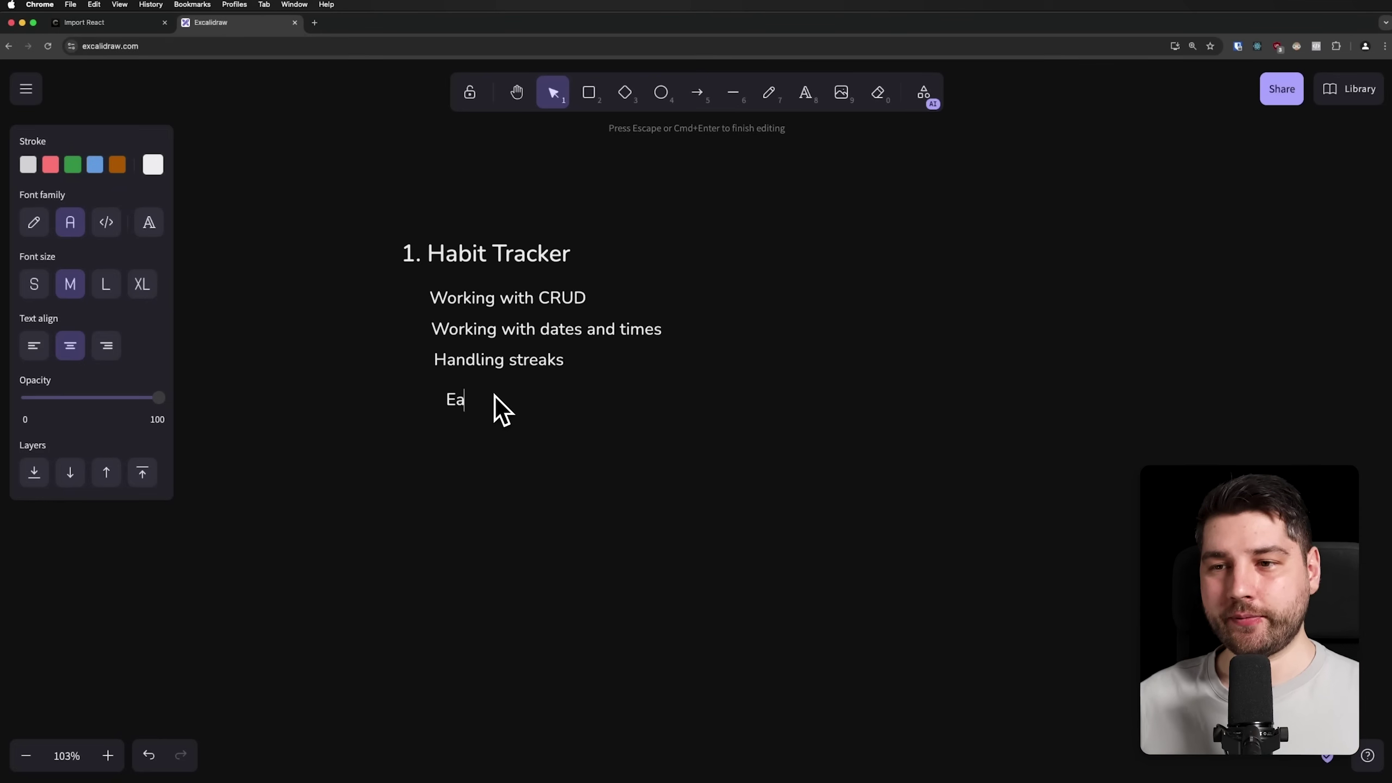
type("sy to make beauti")
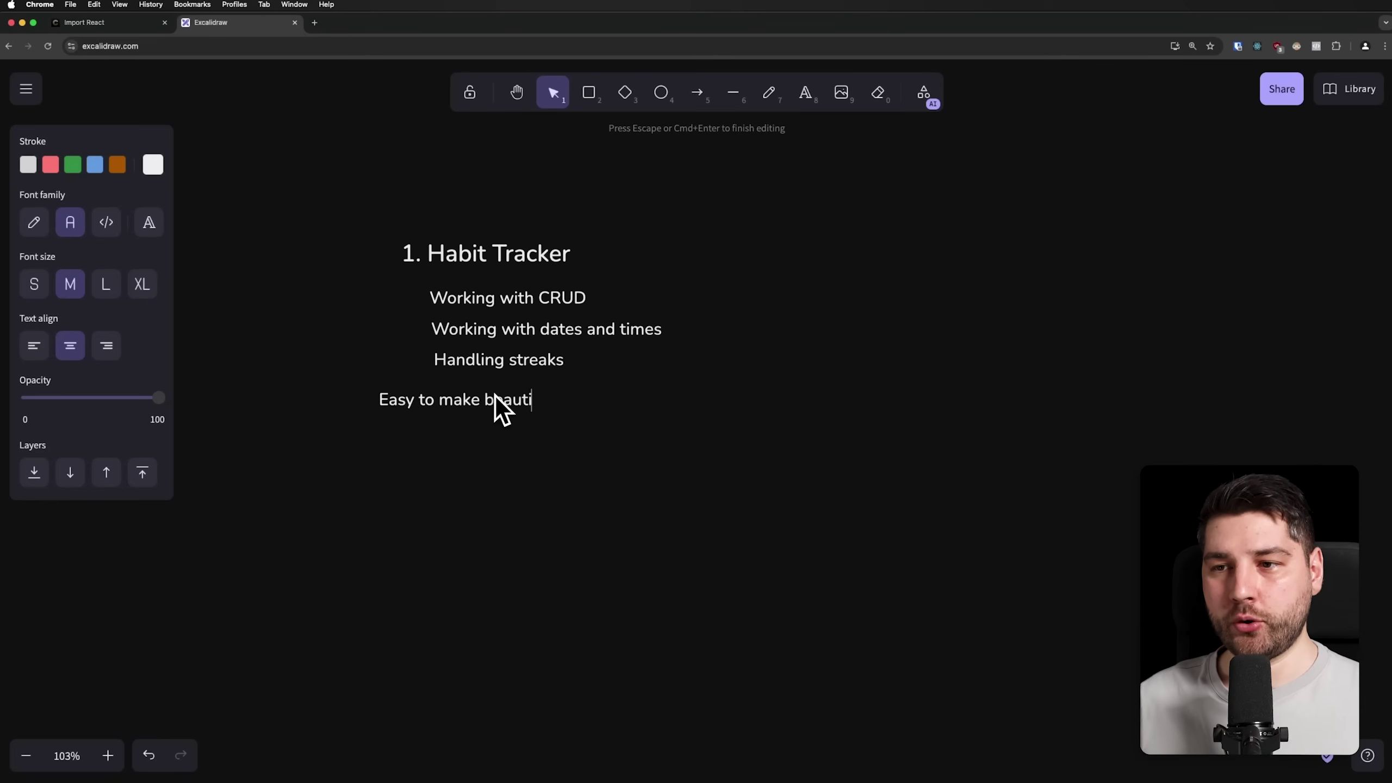
type("ful")
key("Escape")
scroll(708, 287, "right", 5)
Duplicate the heading to the right of the list and rename it '2. Dashboard'.
left_click(327, 275)
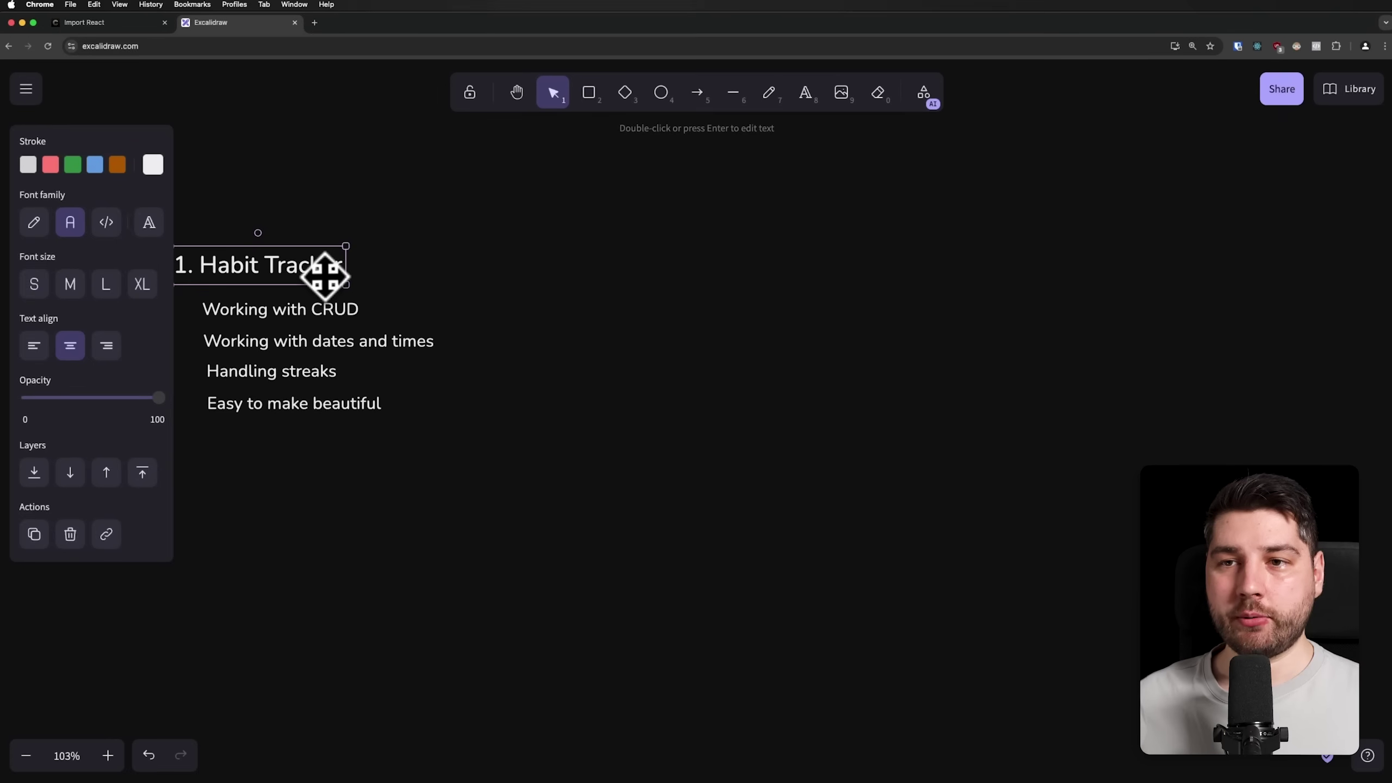
left_click_drag(327, 274, 692, 278)
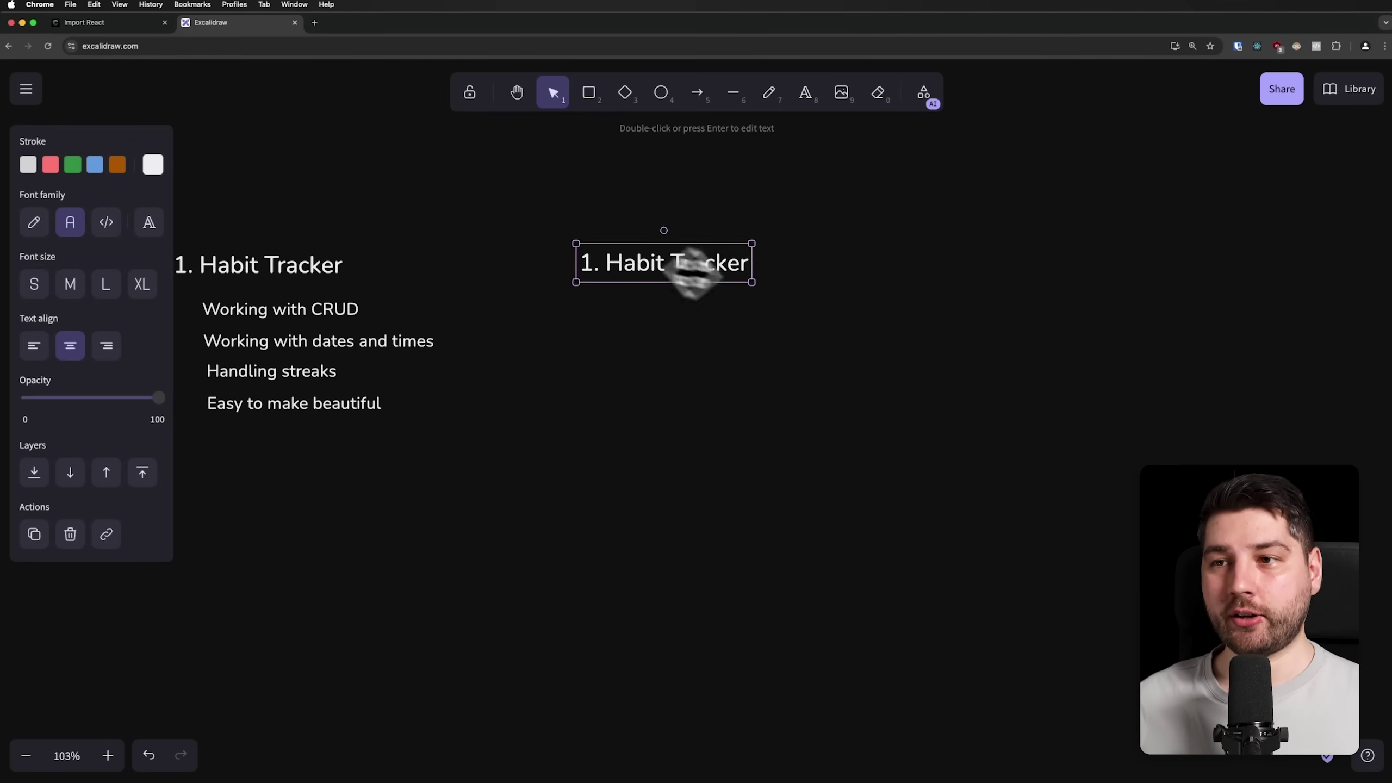
double_click(654, 272)
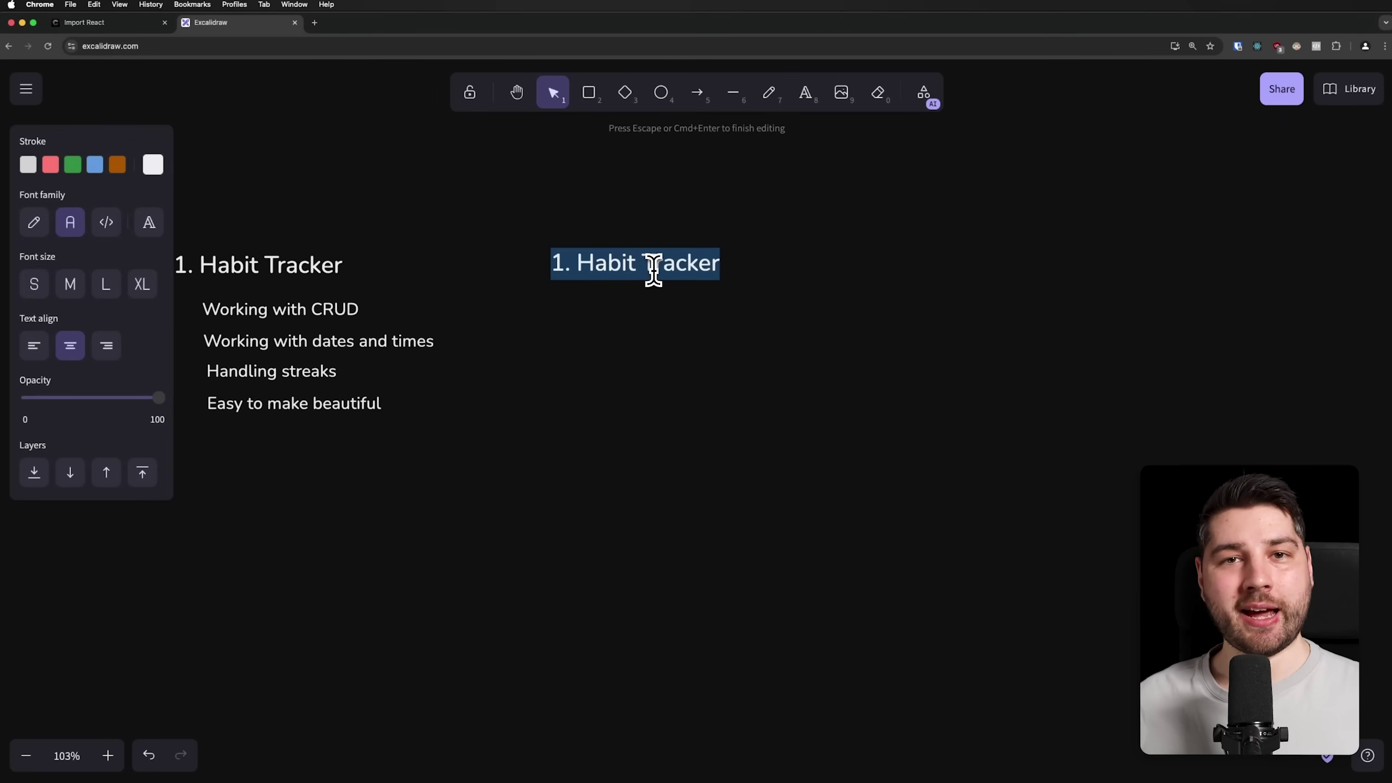
type("2. Dashboard")
key("Escape")
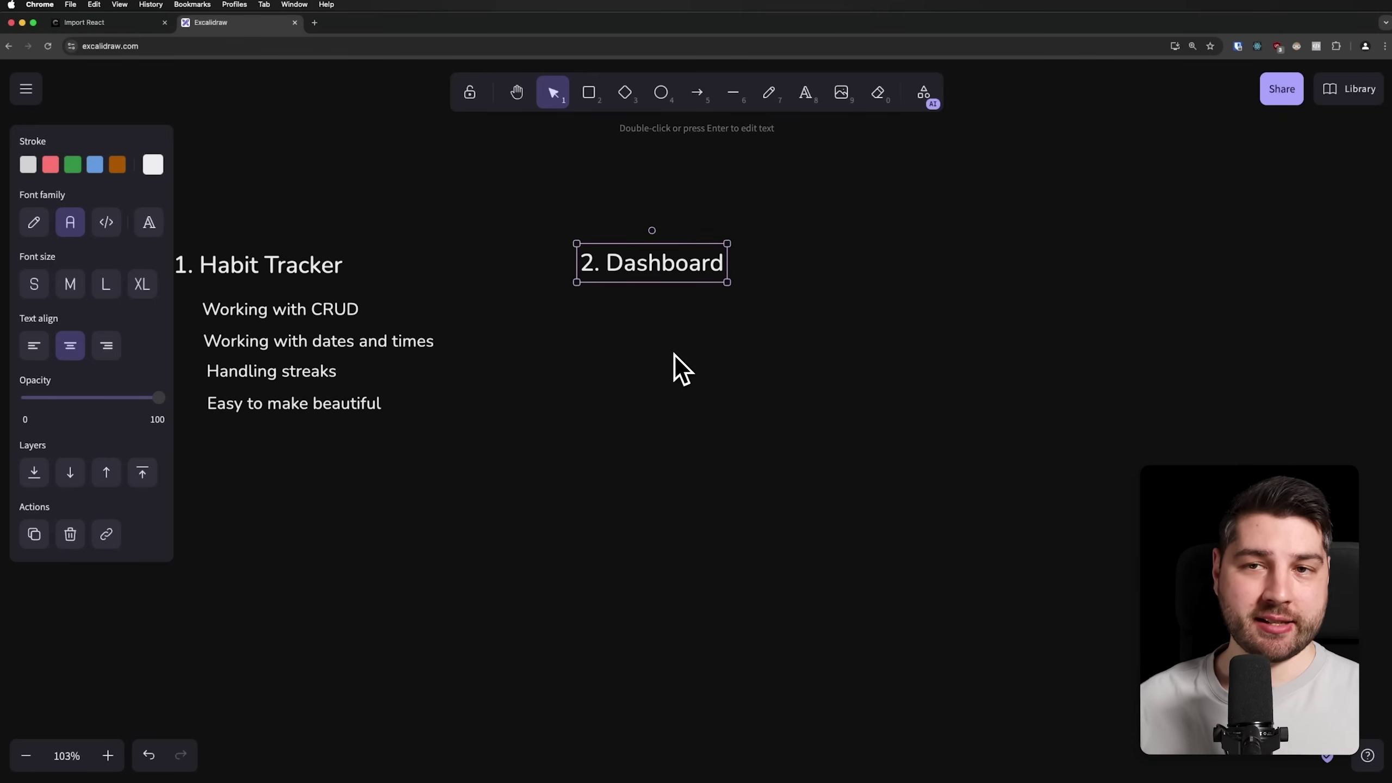
left_click_drag(626, 249, 596, 256)
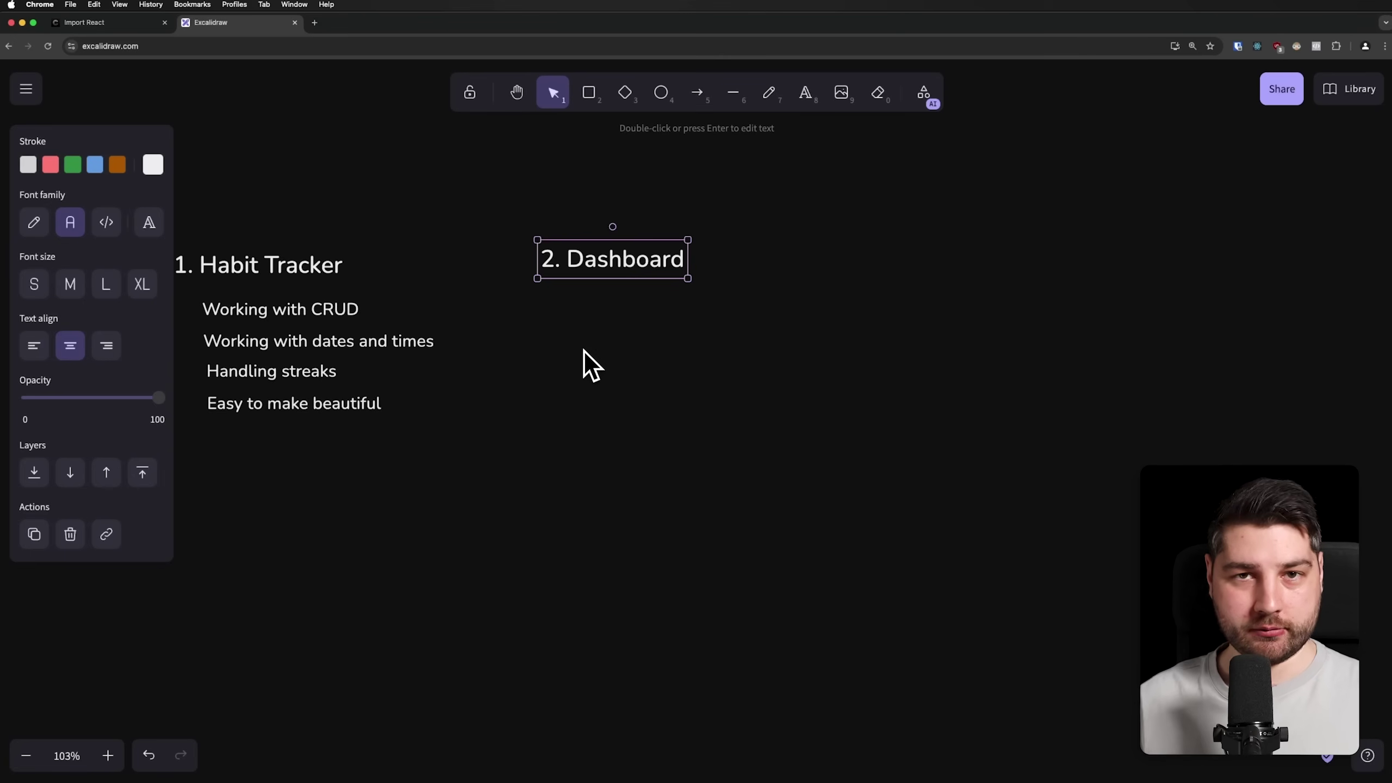
type("Working with big data")
Move 'Working with big data' into an indented spot under '2. Dashboard'.
left_click_drag(556, 355, 646, 311)
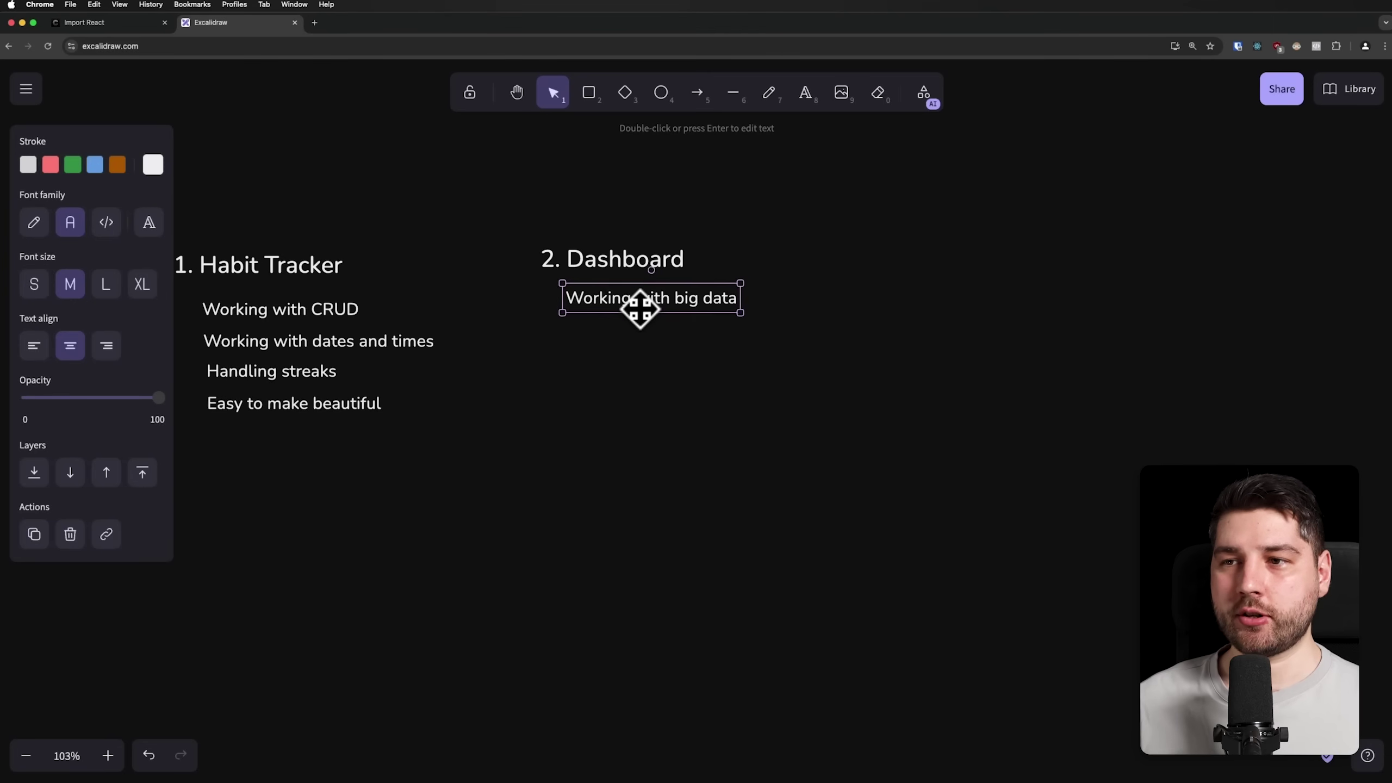
left_click(640, 377)
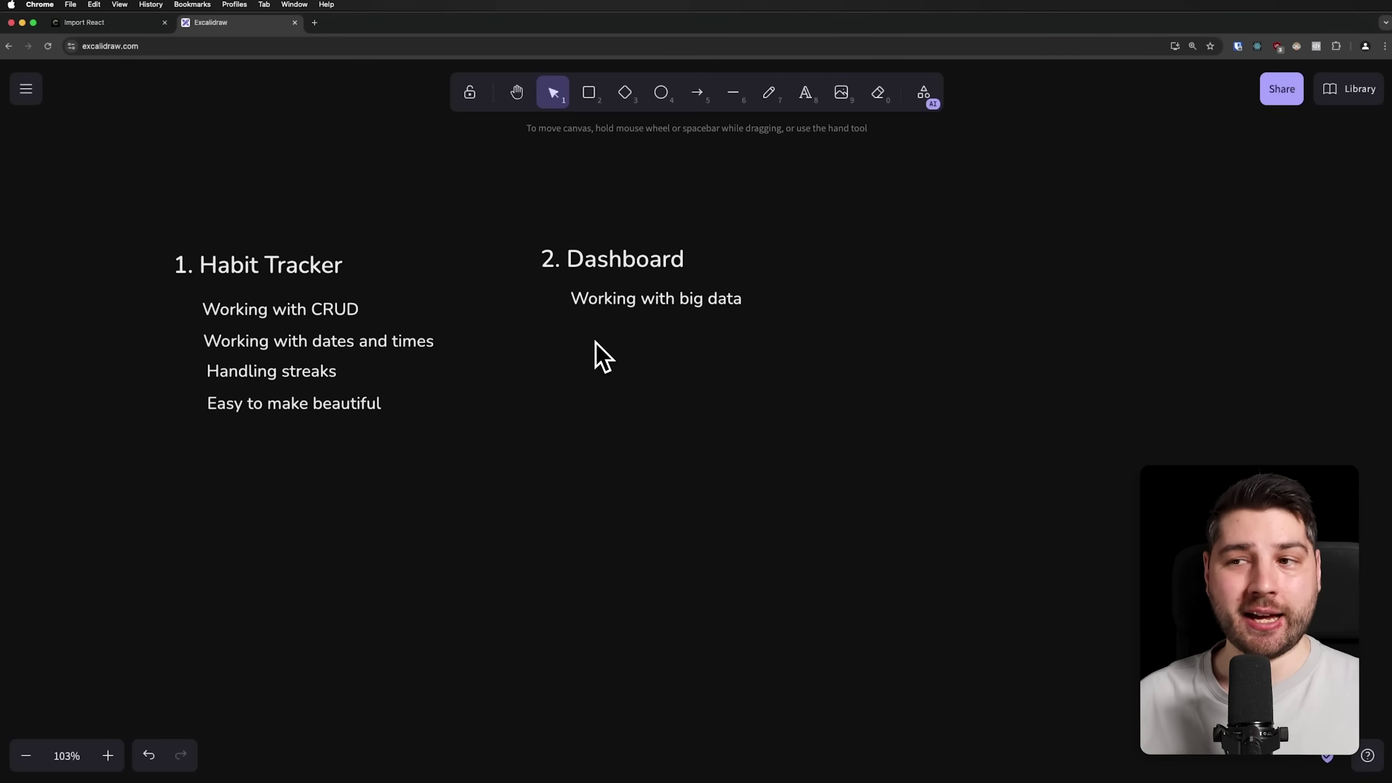
Add a 'Tanstack table' line under the Dashboard skills.
key("ctrl+v")
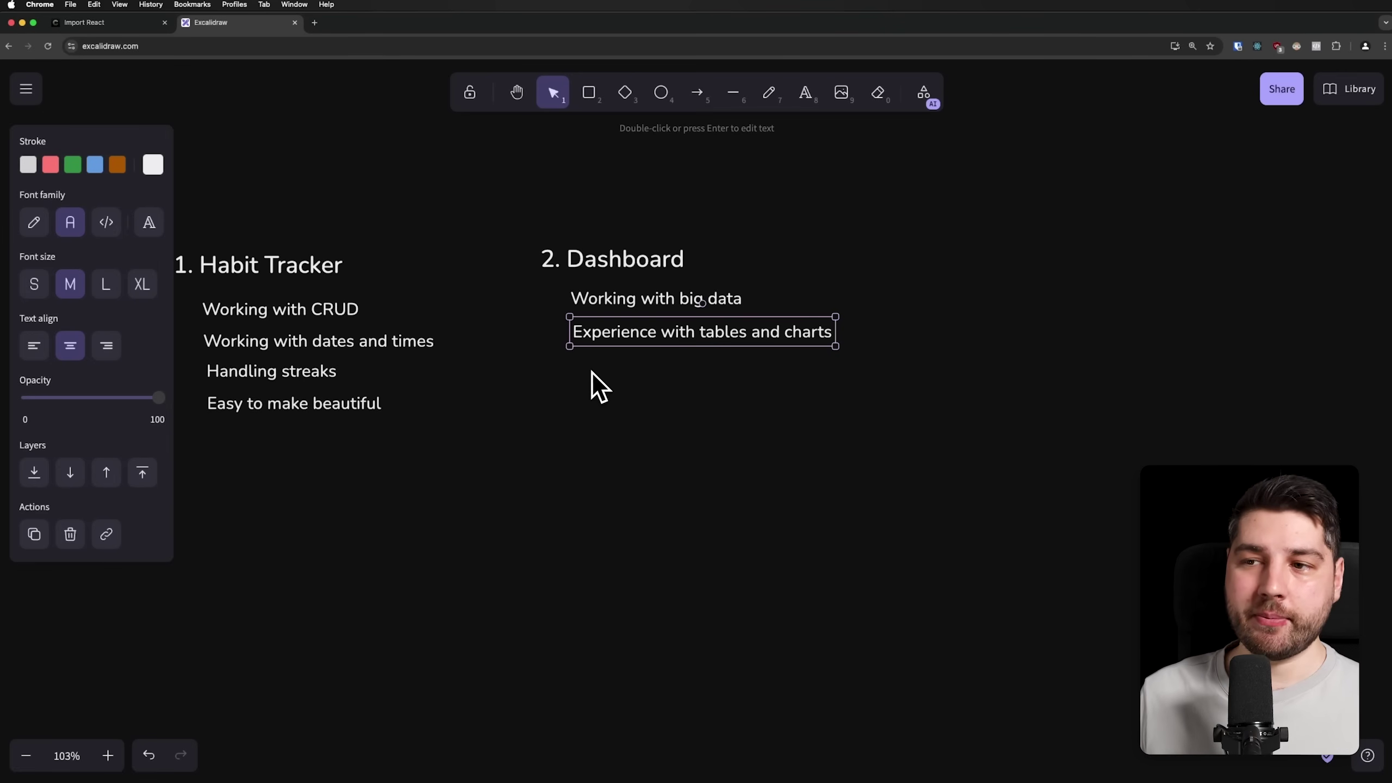
left_click(587, 380)
double_click(593, 392)
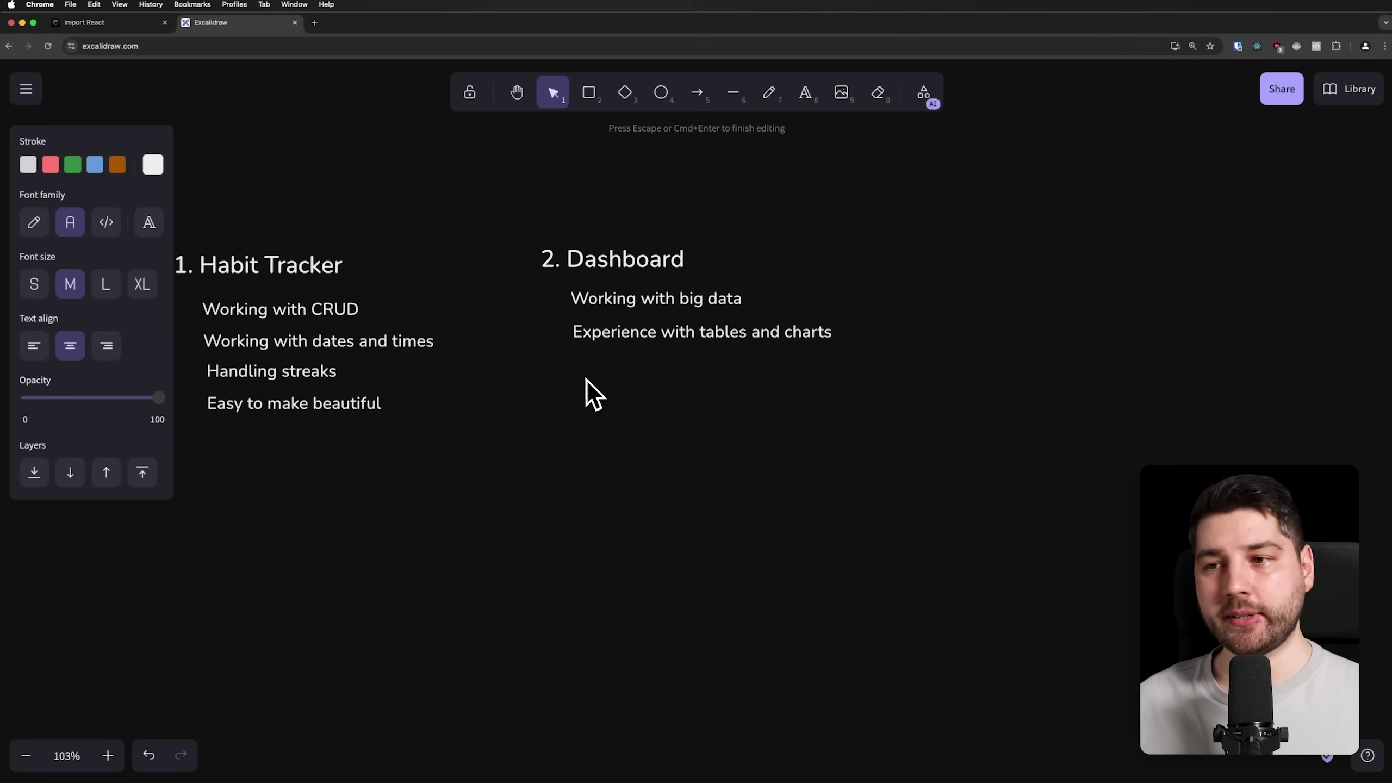
type("Tanstack ta")
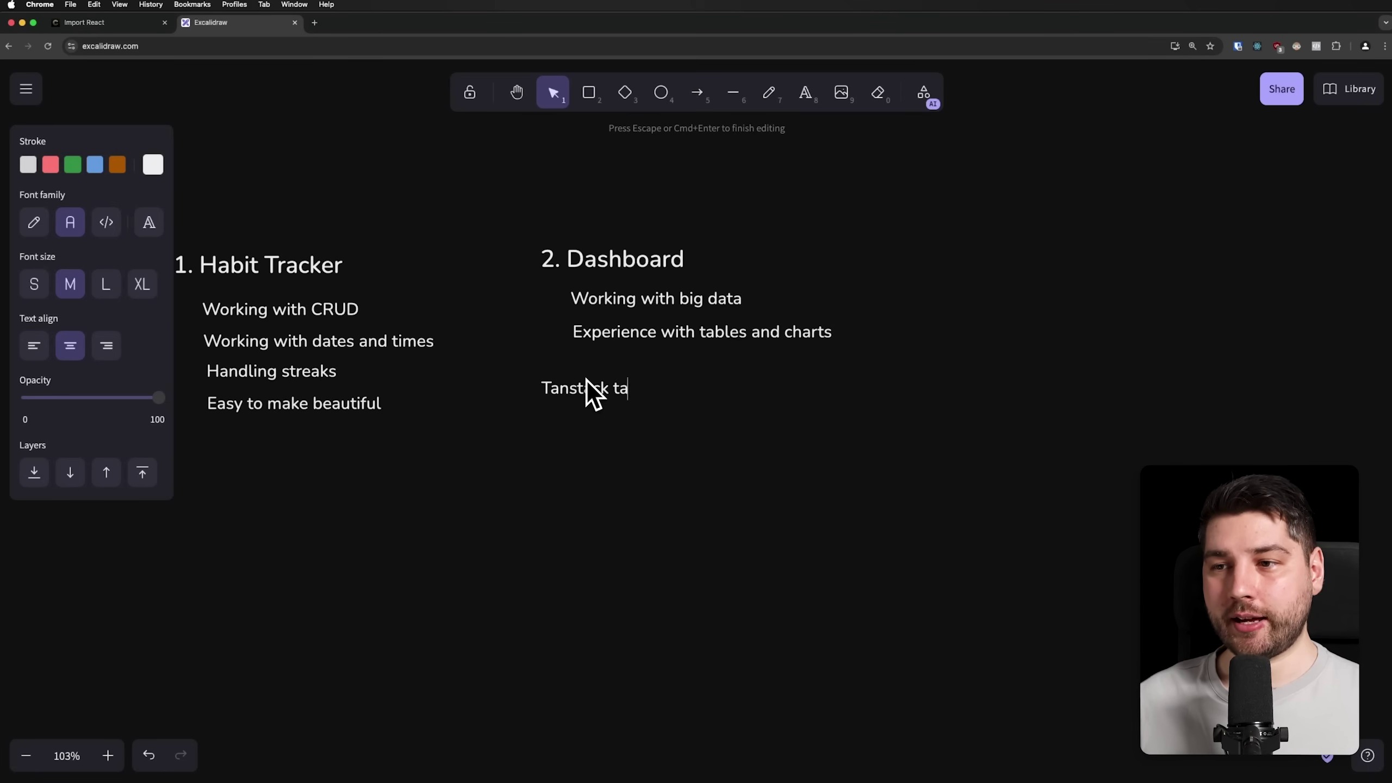
type("ble")
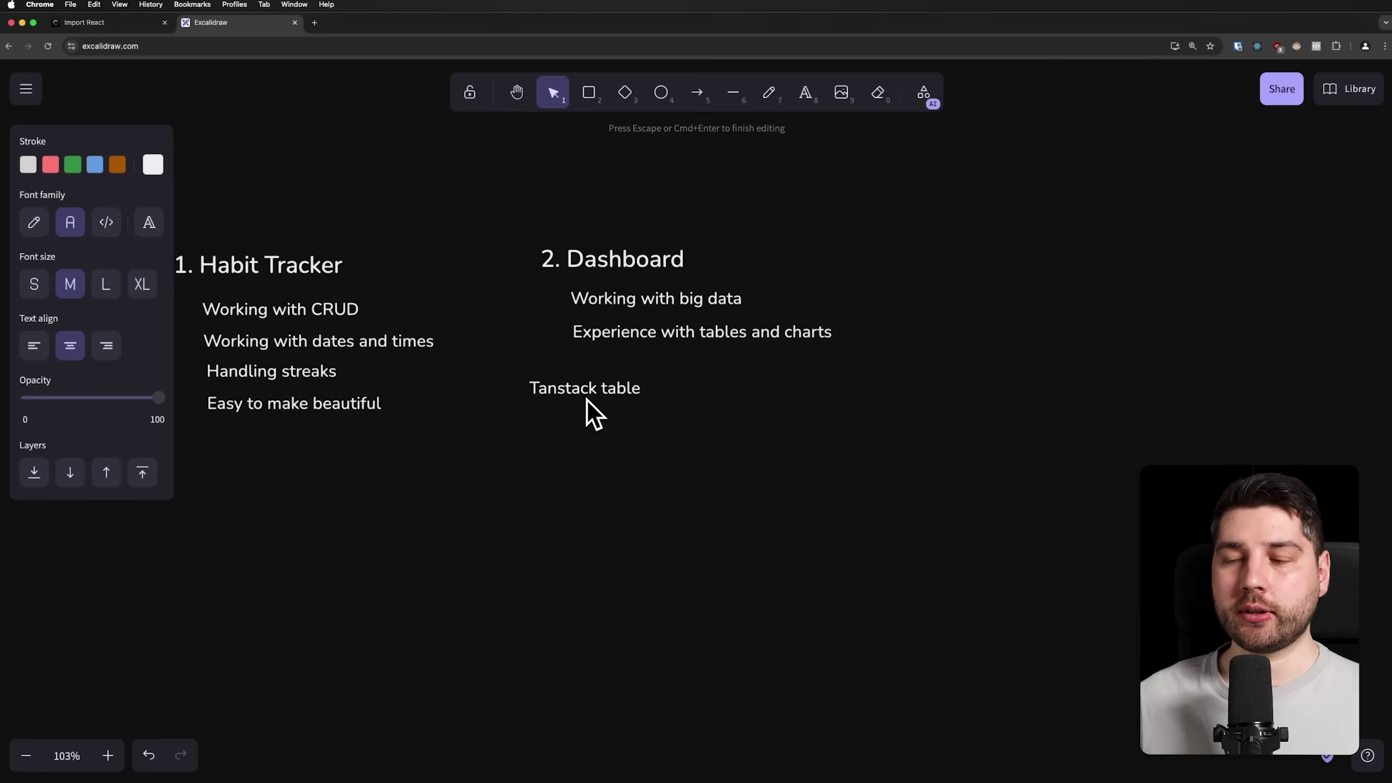
key("Escape")
left_click_drag(581, 395, 616, 372)
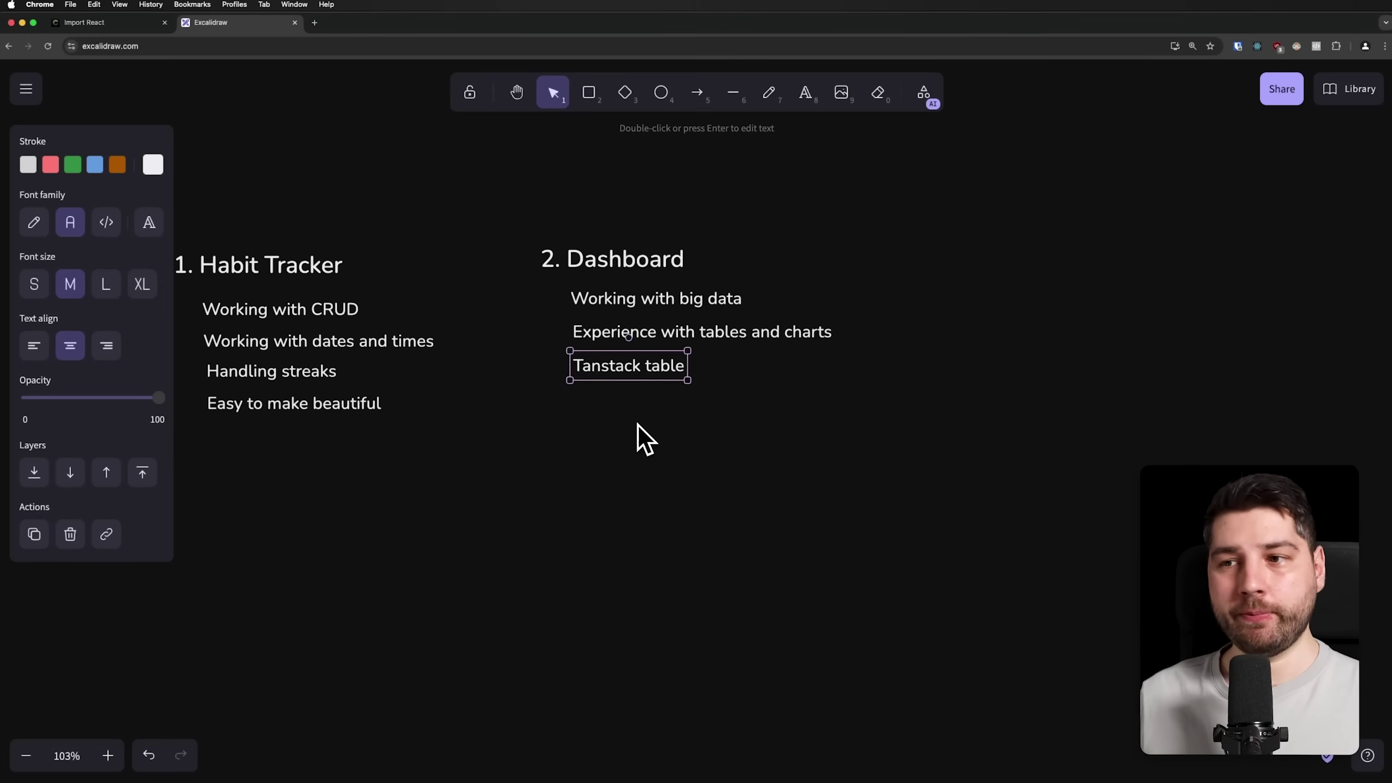
Append '/shadcn' to the Tanstack table line and align it with the others.
double_click(681, 361)
left_click(681, 364)
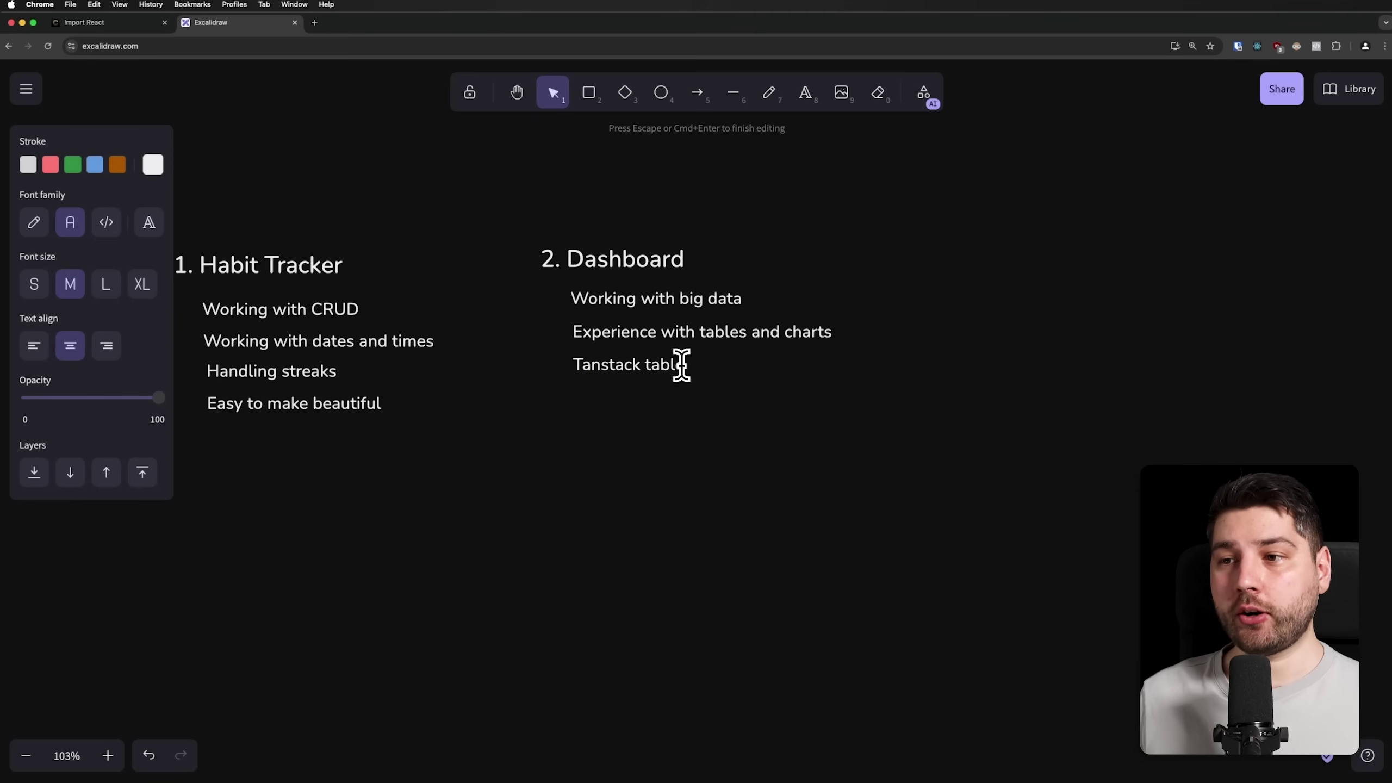
type("table/sha")
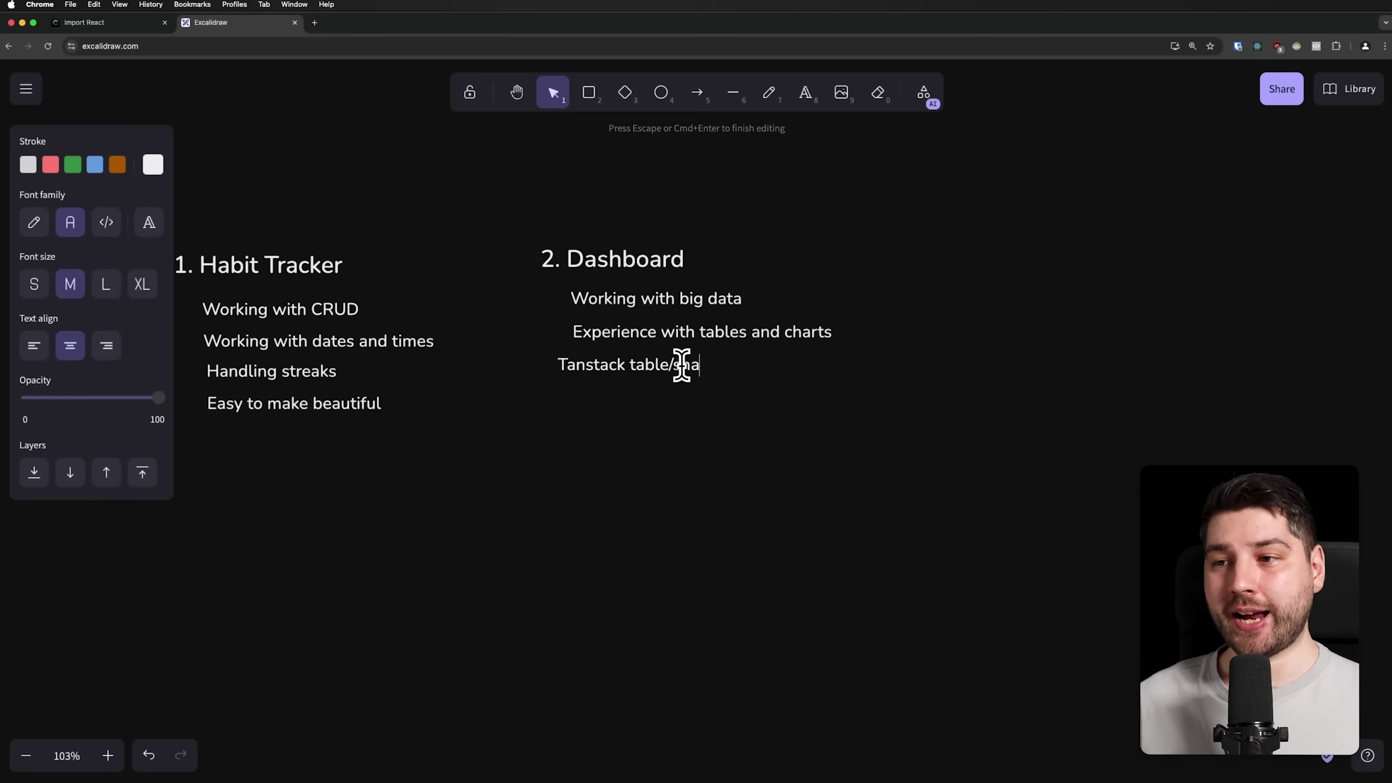
type("dcn")
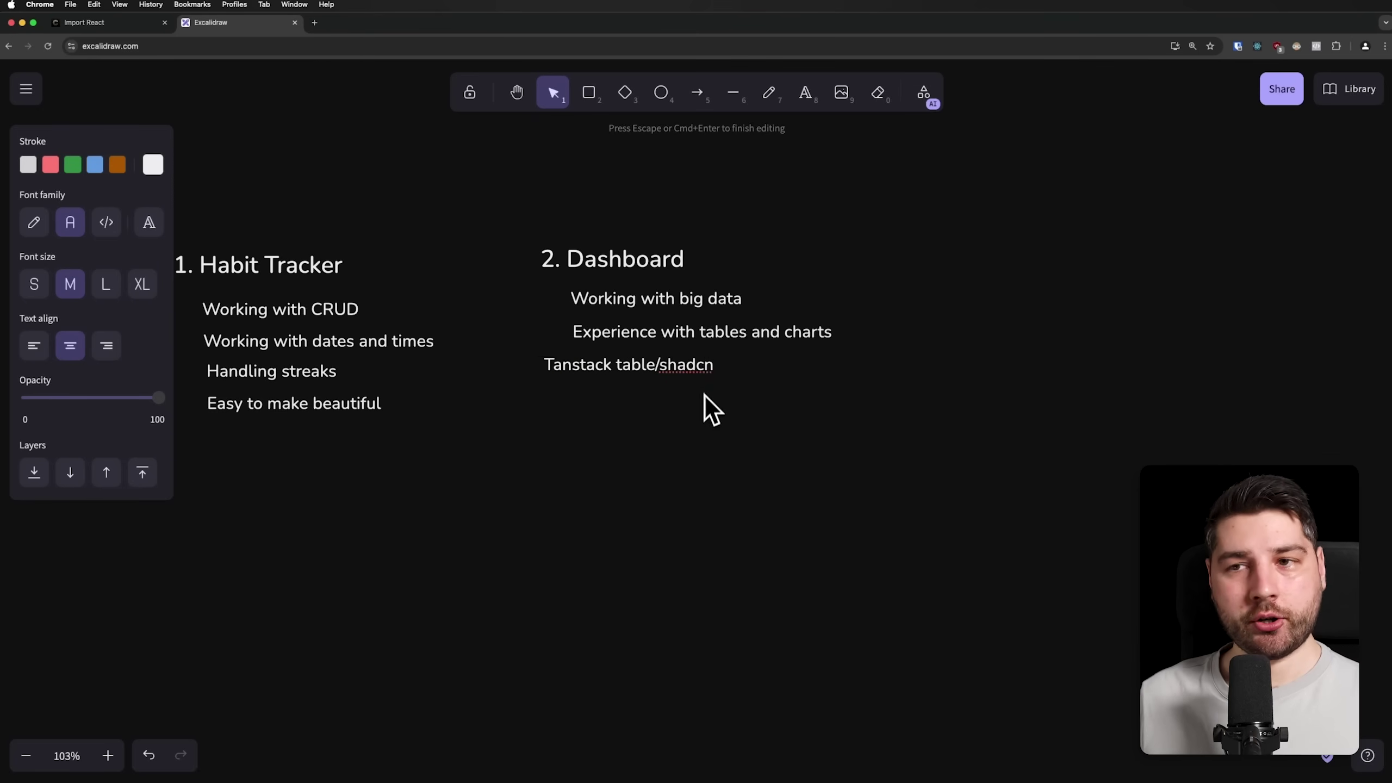
key("Left")
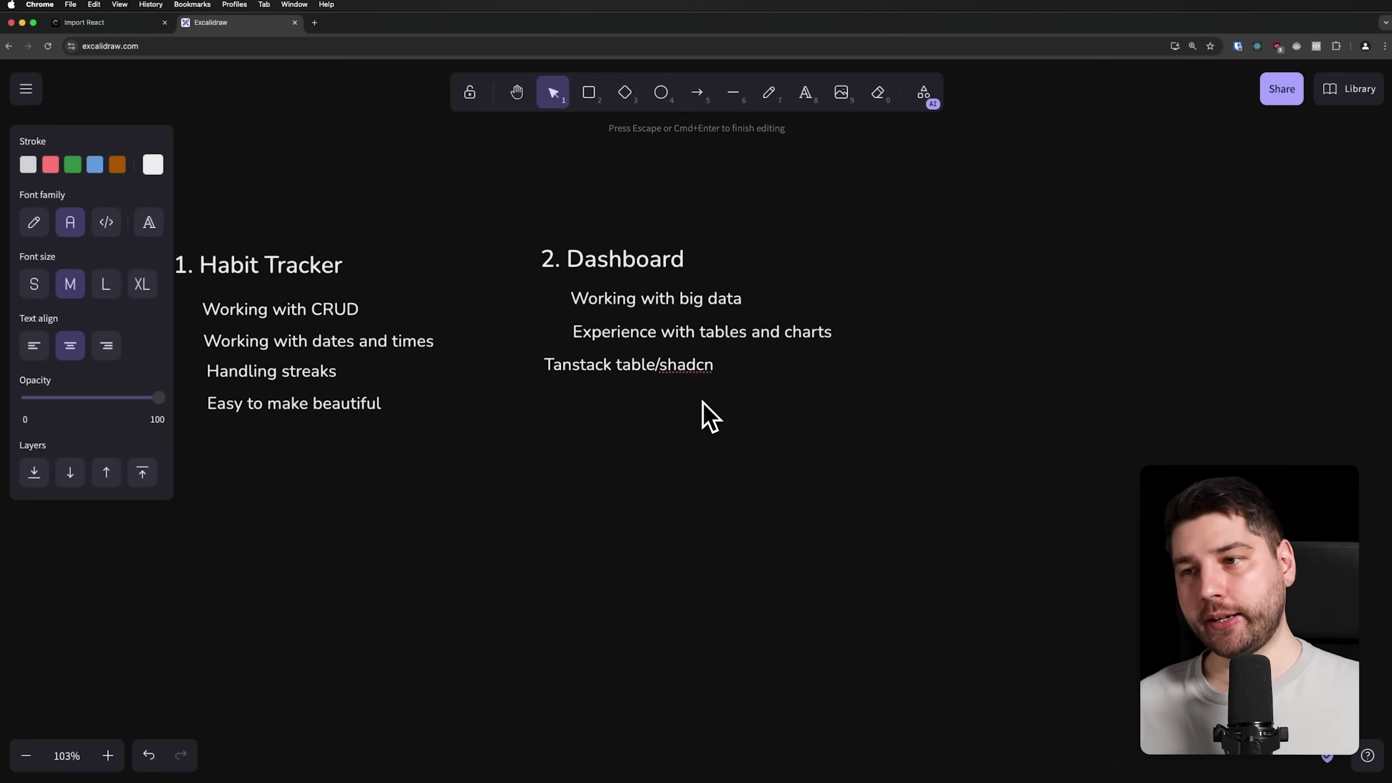
key("Escape")
left_click_drag(626, 371, 655, 371)
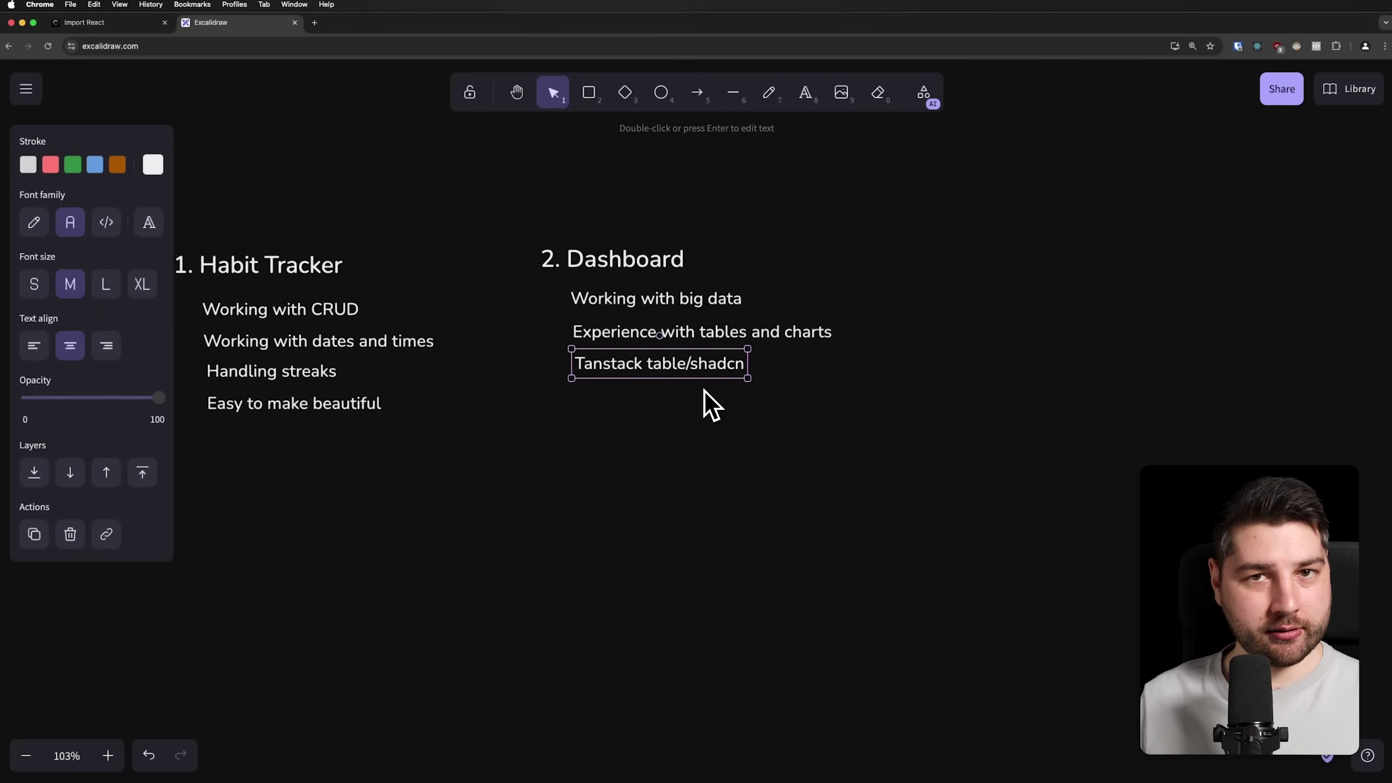
scroll(705, 403, "down", 3)
scroll(705, 403, "left", 3)
Copy the '2. Dashboard' heading to below the Habit Tracker list.
left_click(652, 178)
key("super+v")
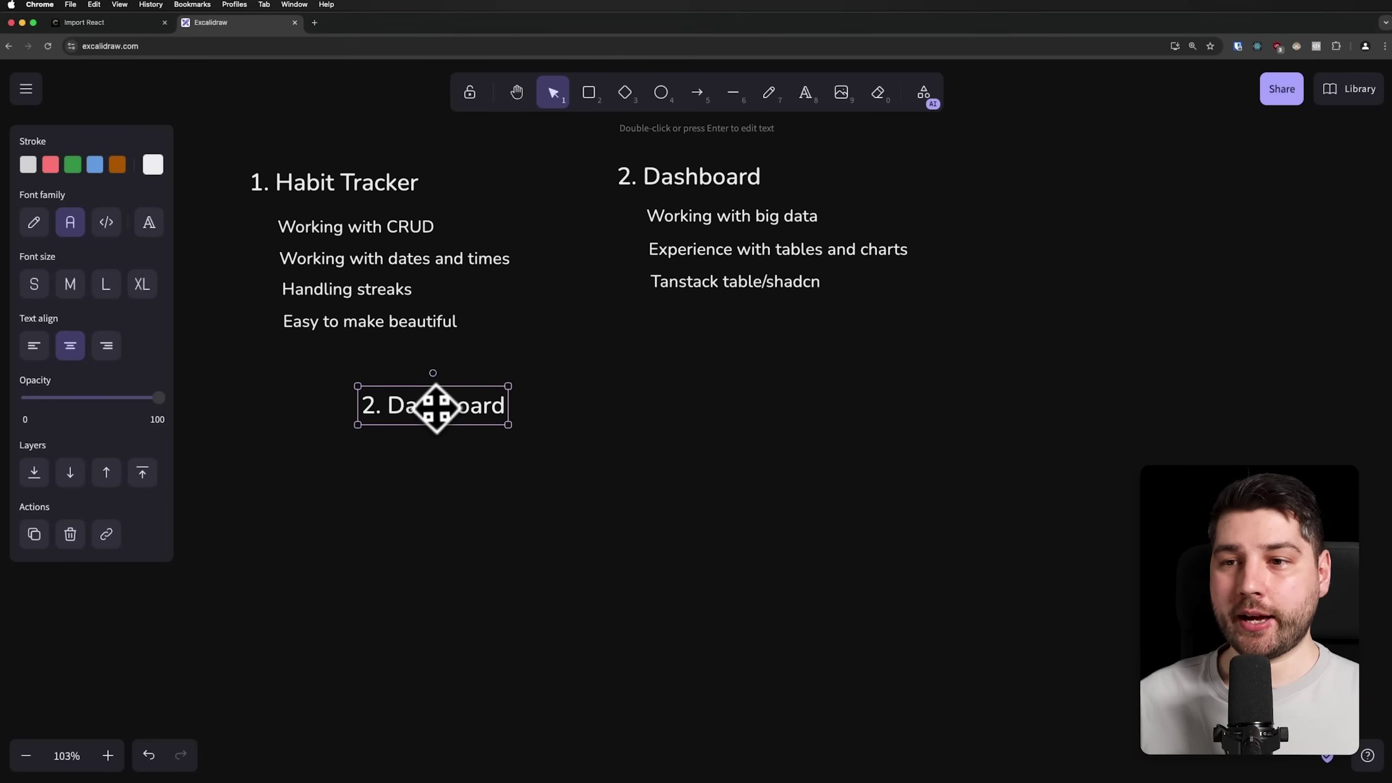
left_click_drag(432, 405, 334, 414)
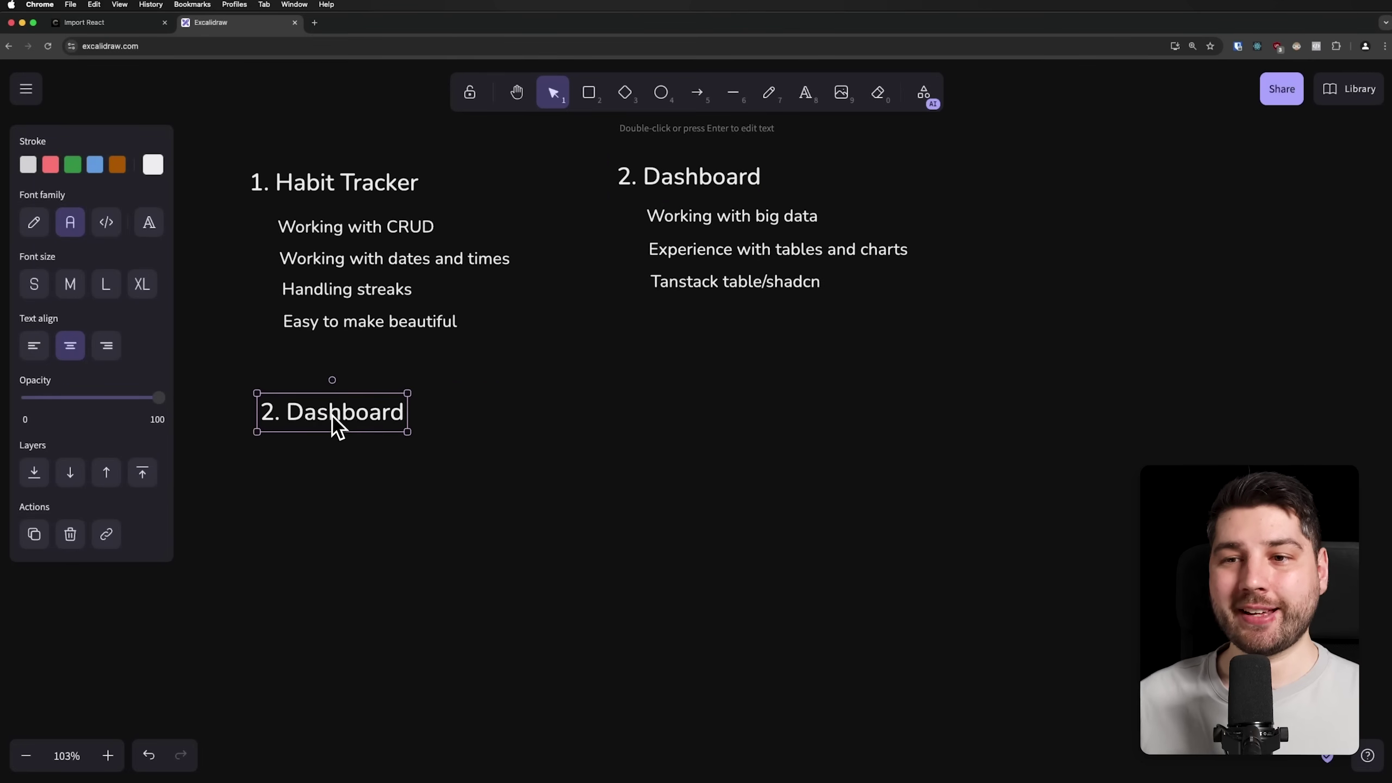
Retitle the copied heading '3. Social Media' and align it.
double_click(331, 420)
left_click(287, 422)
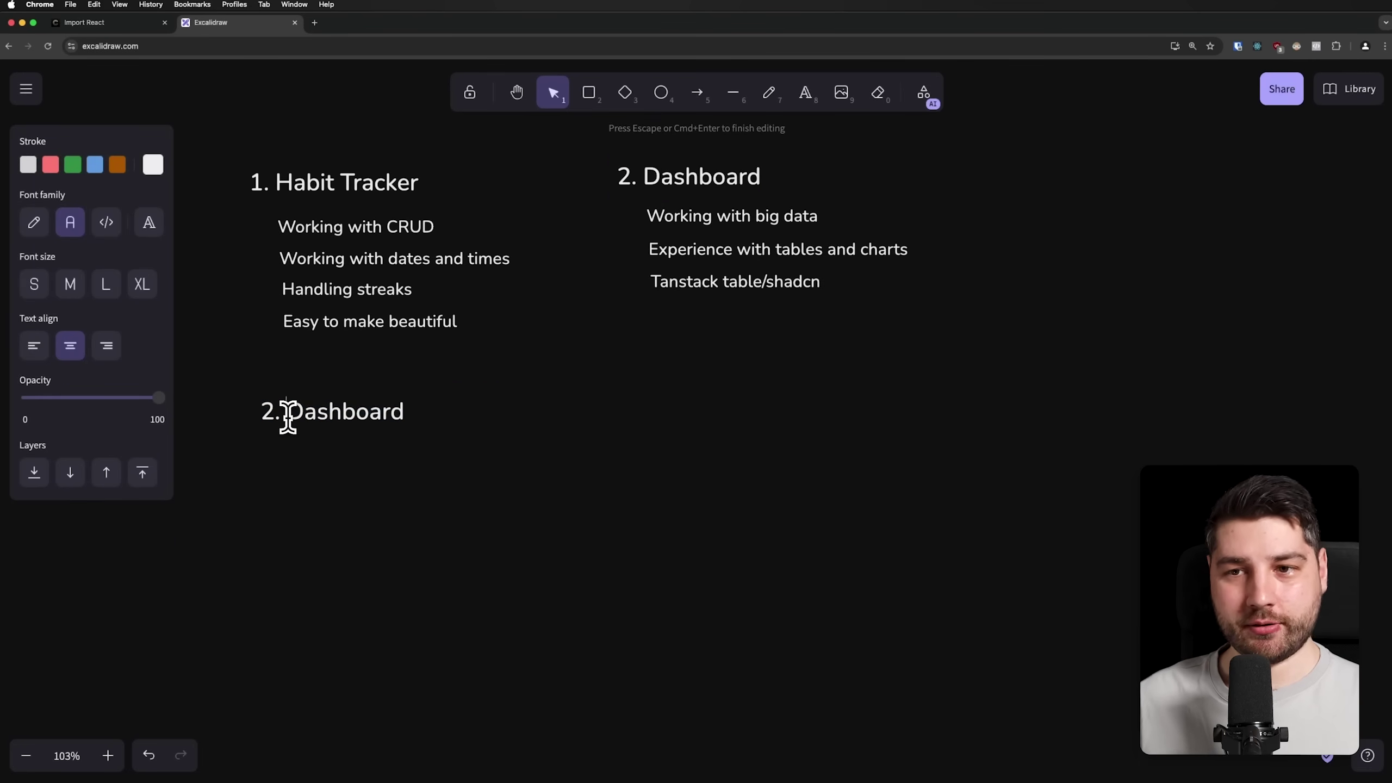
type("3. Social Media")
key("Escape")
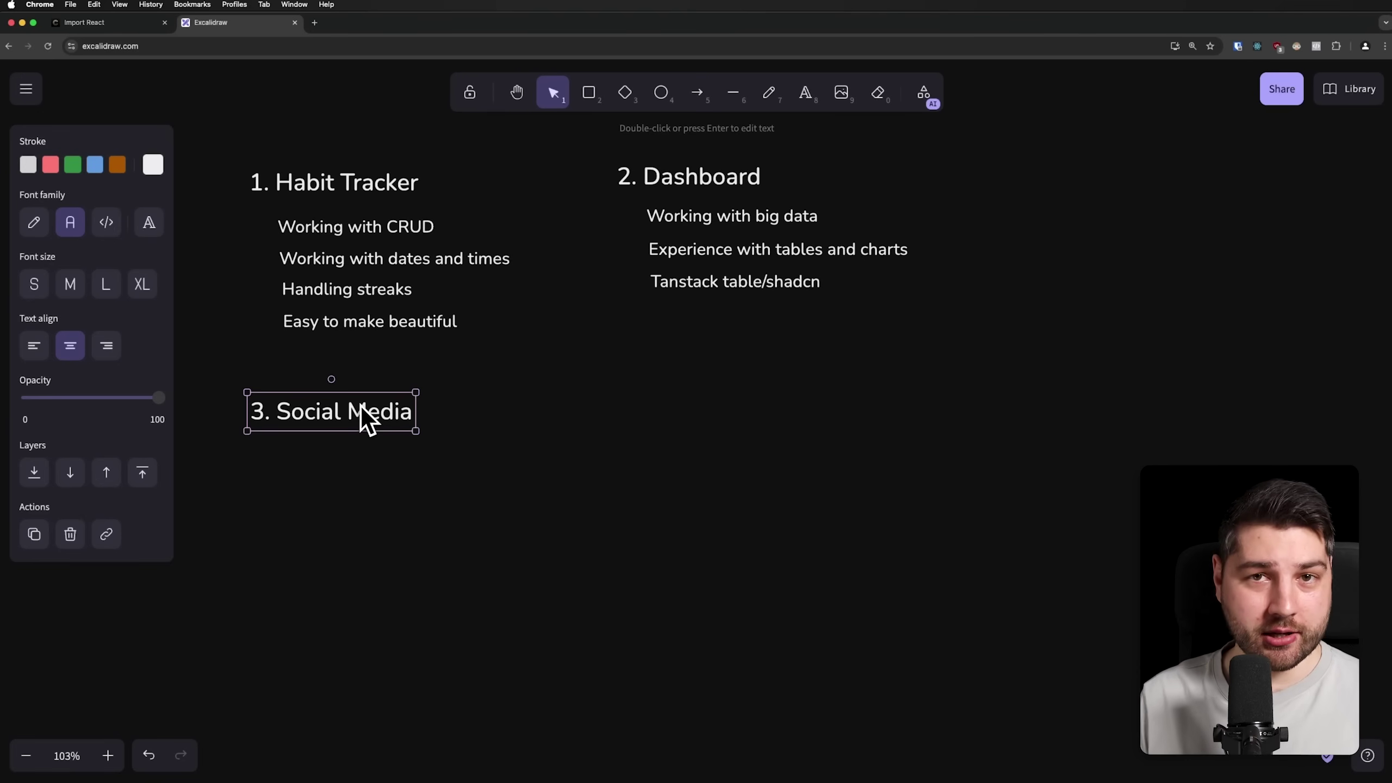
left_click_drag(295, 401, 298, 408)
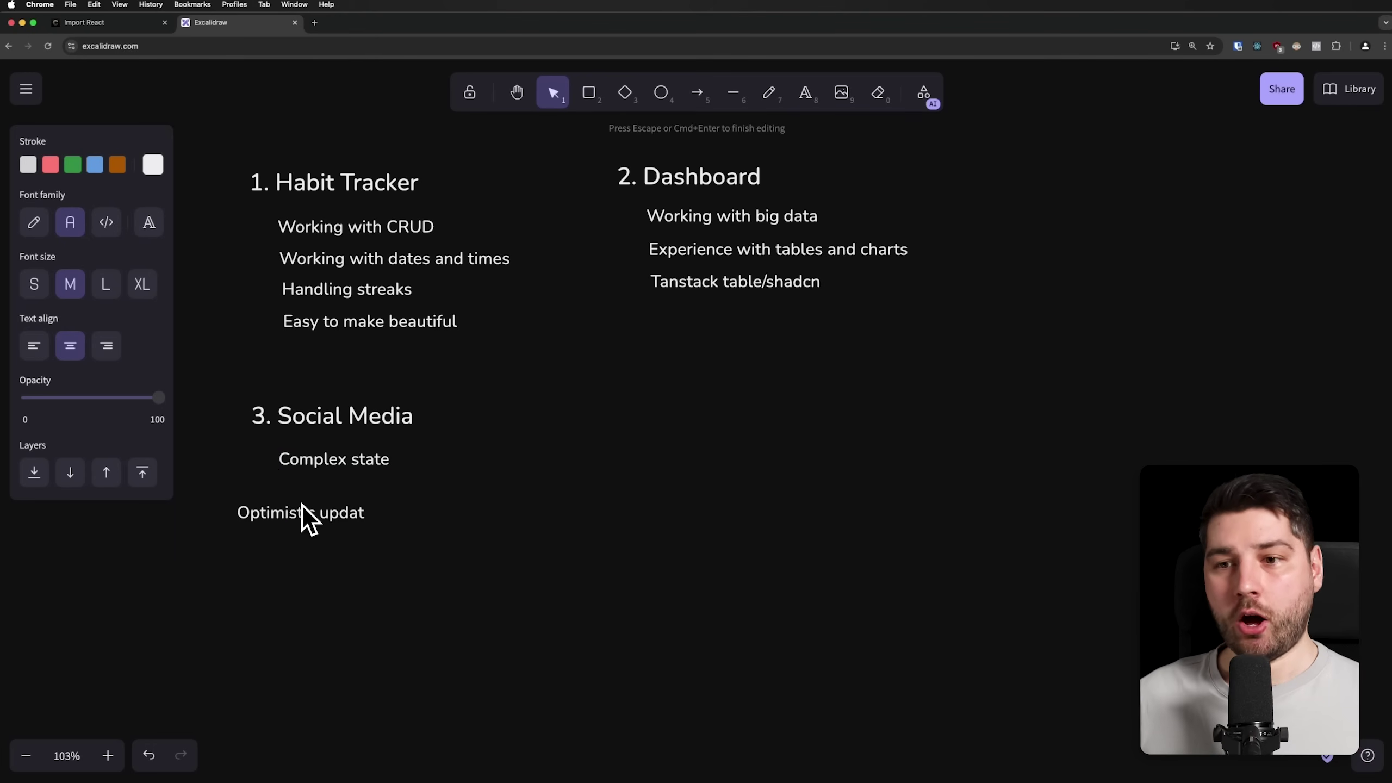
type("es")
Align the 'Optimistic updates' line beneath 'Complex state'.
key("Escape")
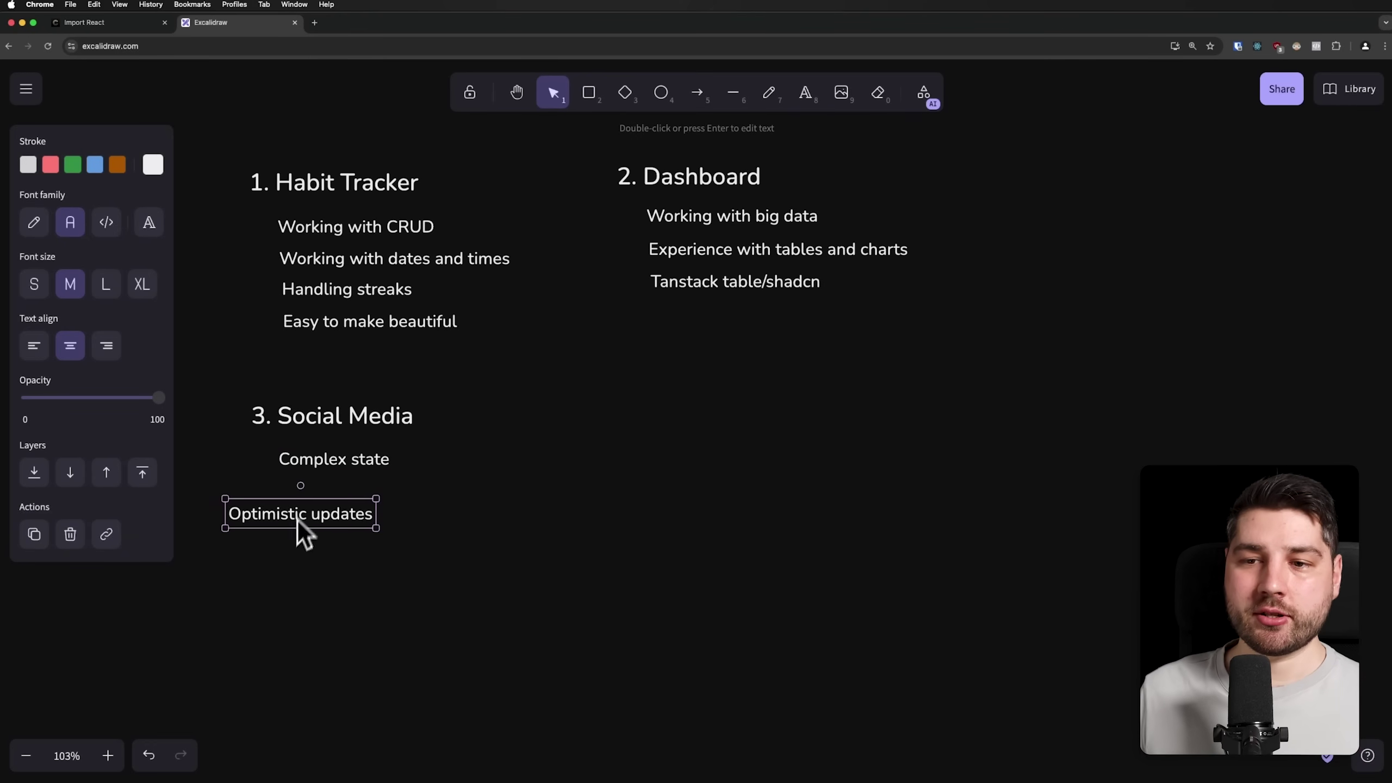
left_click(286, 559)
left_click_drag(273, 513, 317, 498)
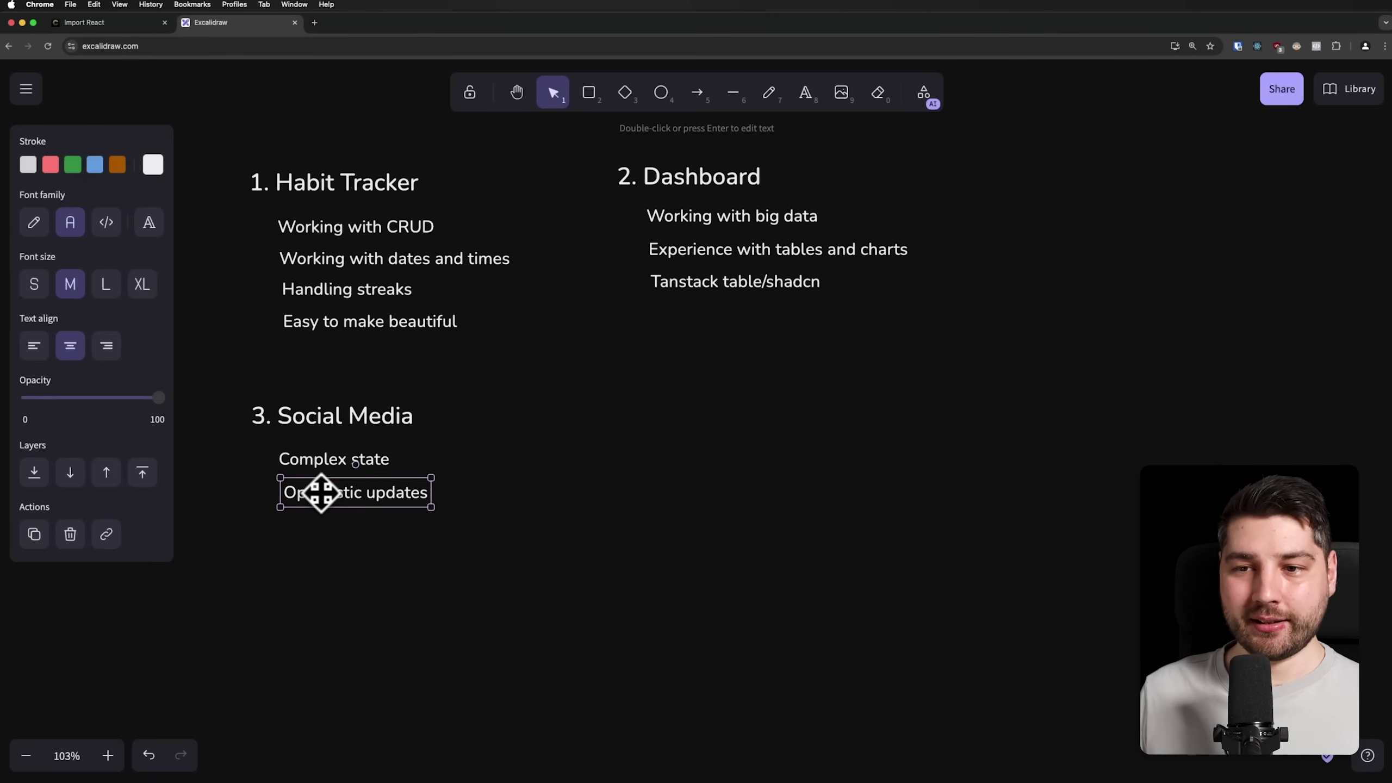
left_click_drag(321, 493, 326, 501)
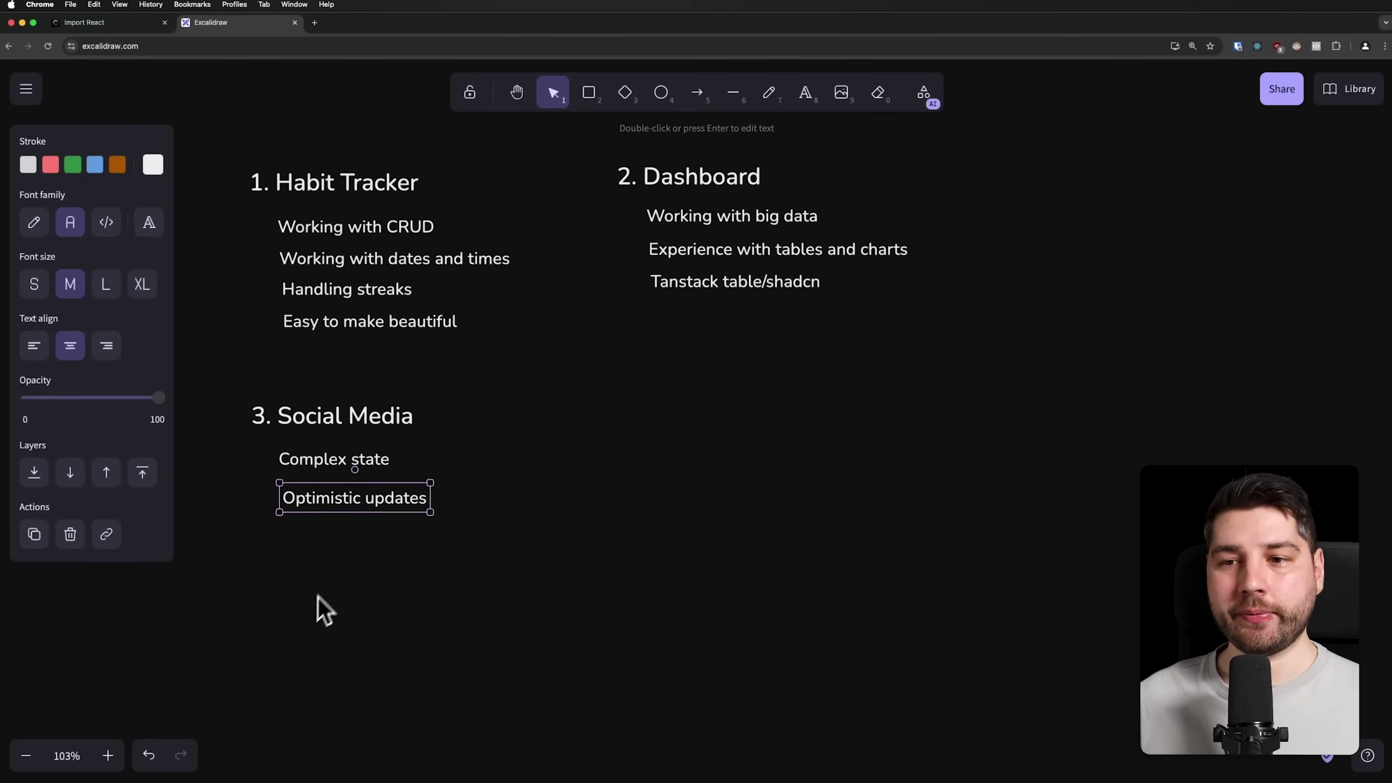
left_click(329, 577)
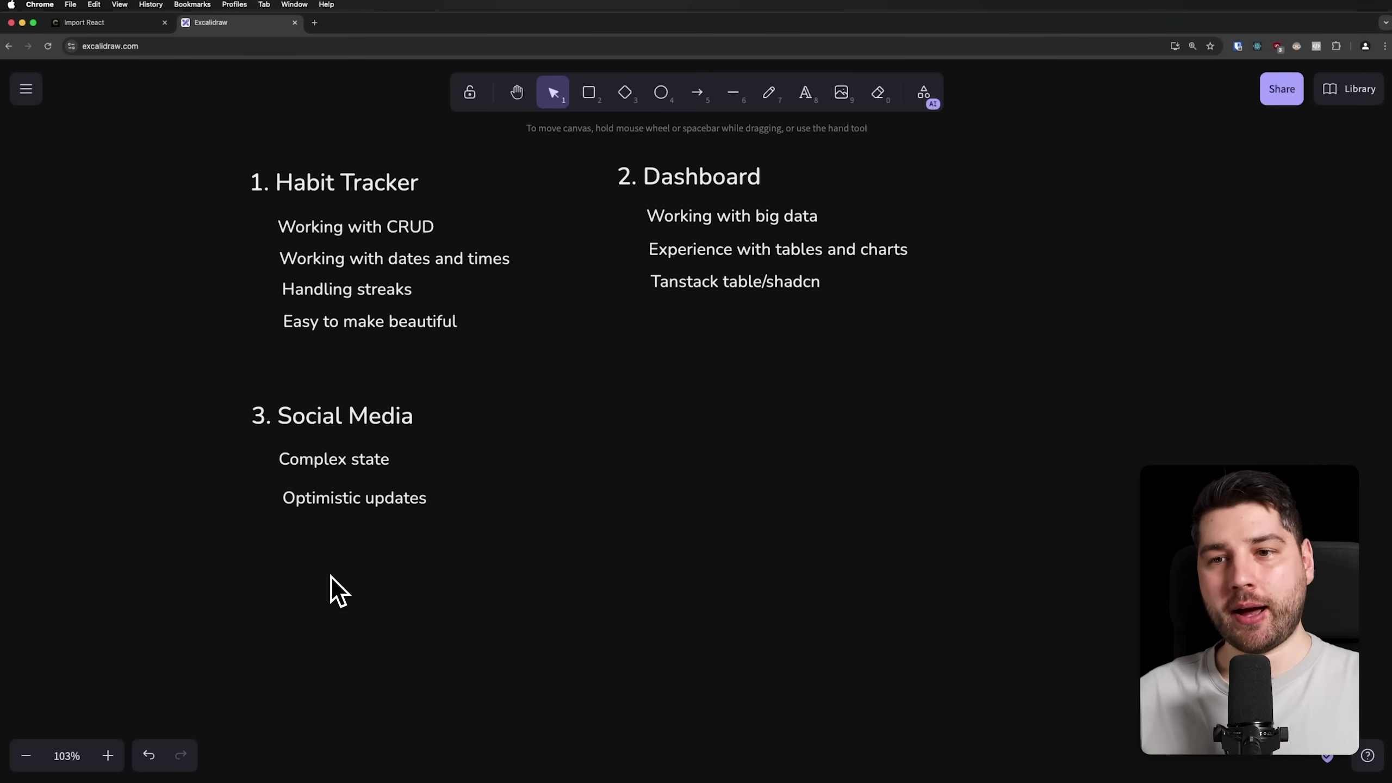
left_click(321, 499)
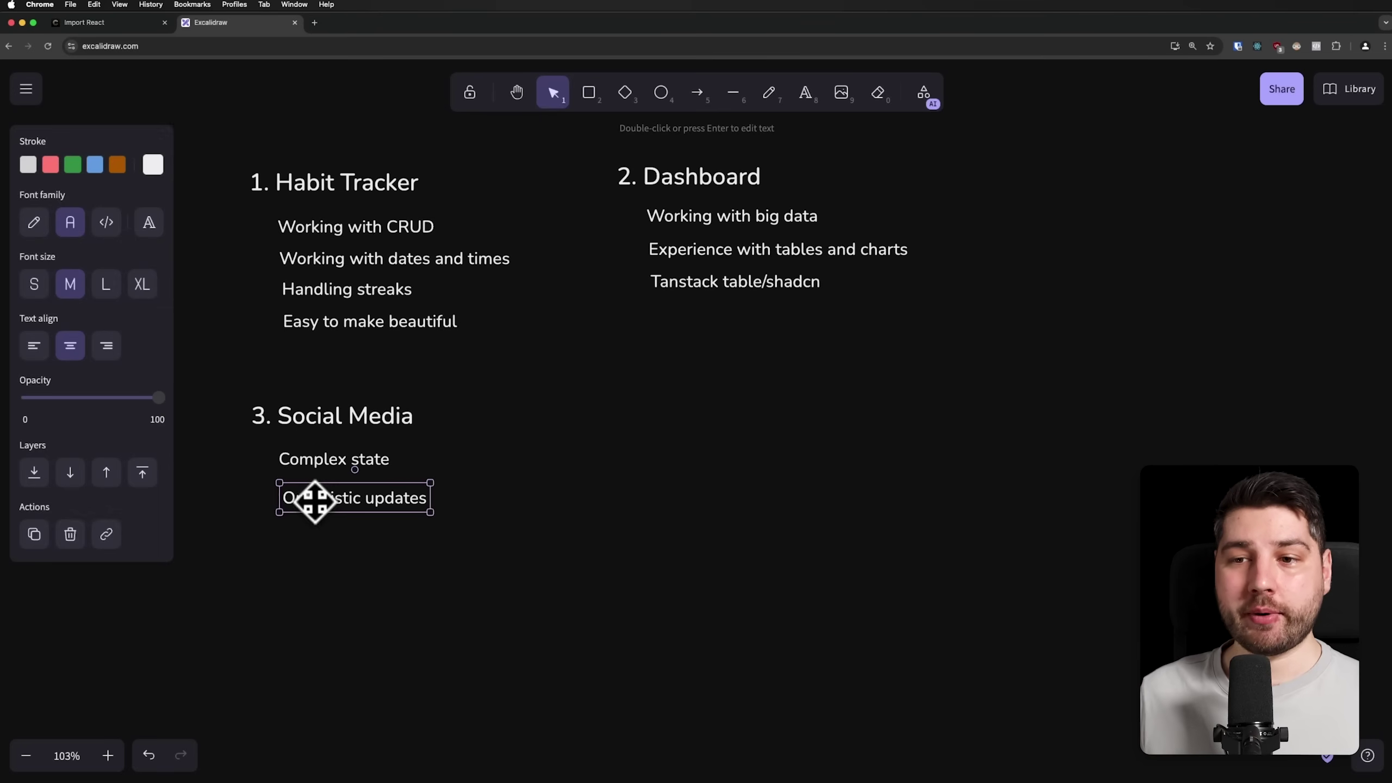
left_click_drag(321, 498, 319, 500)
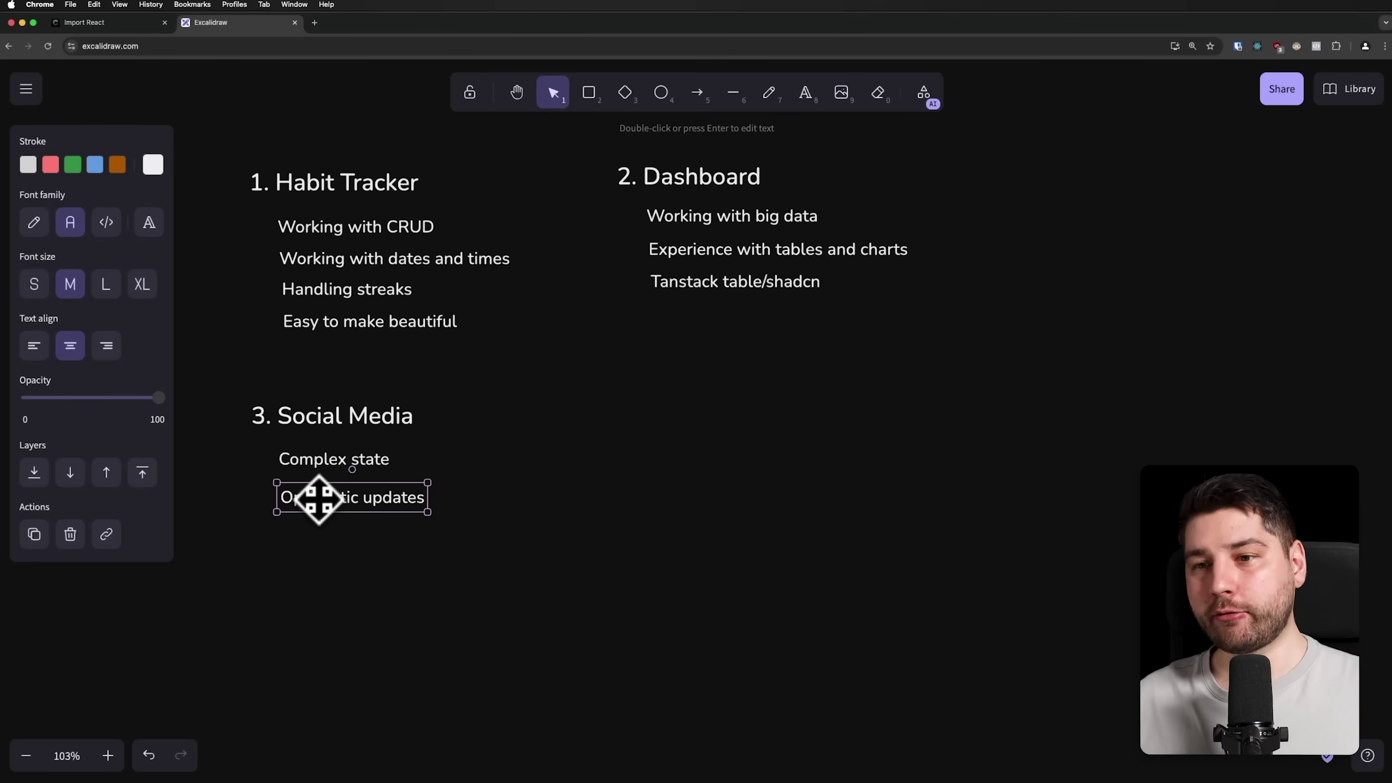
double_click(313, 546)
type("Re")
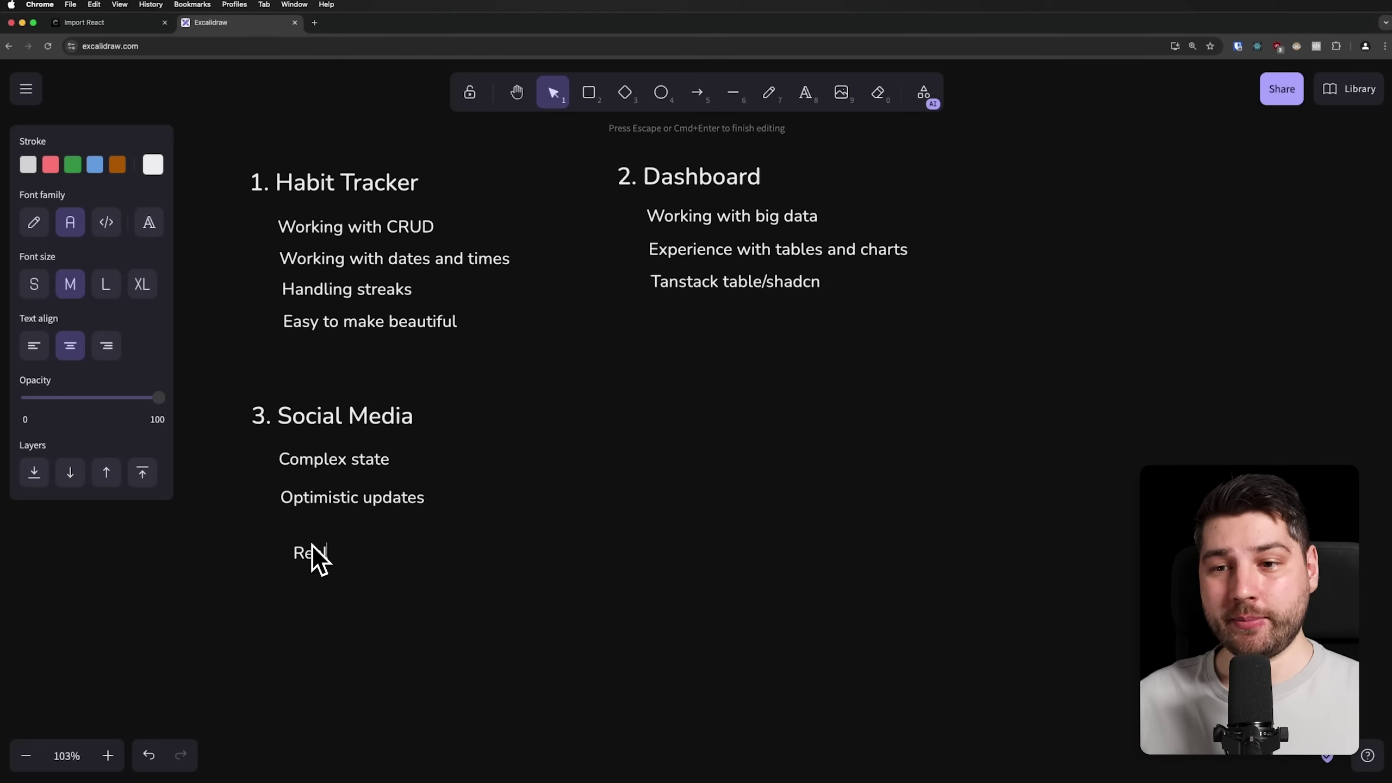
type("altime chat")
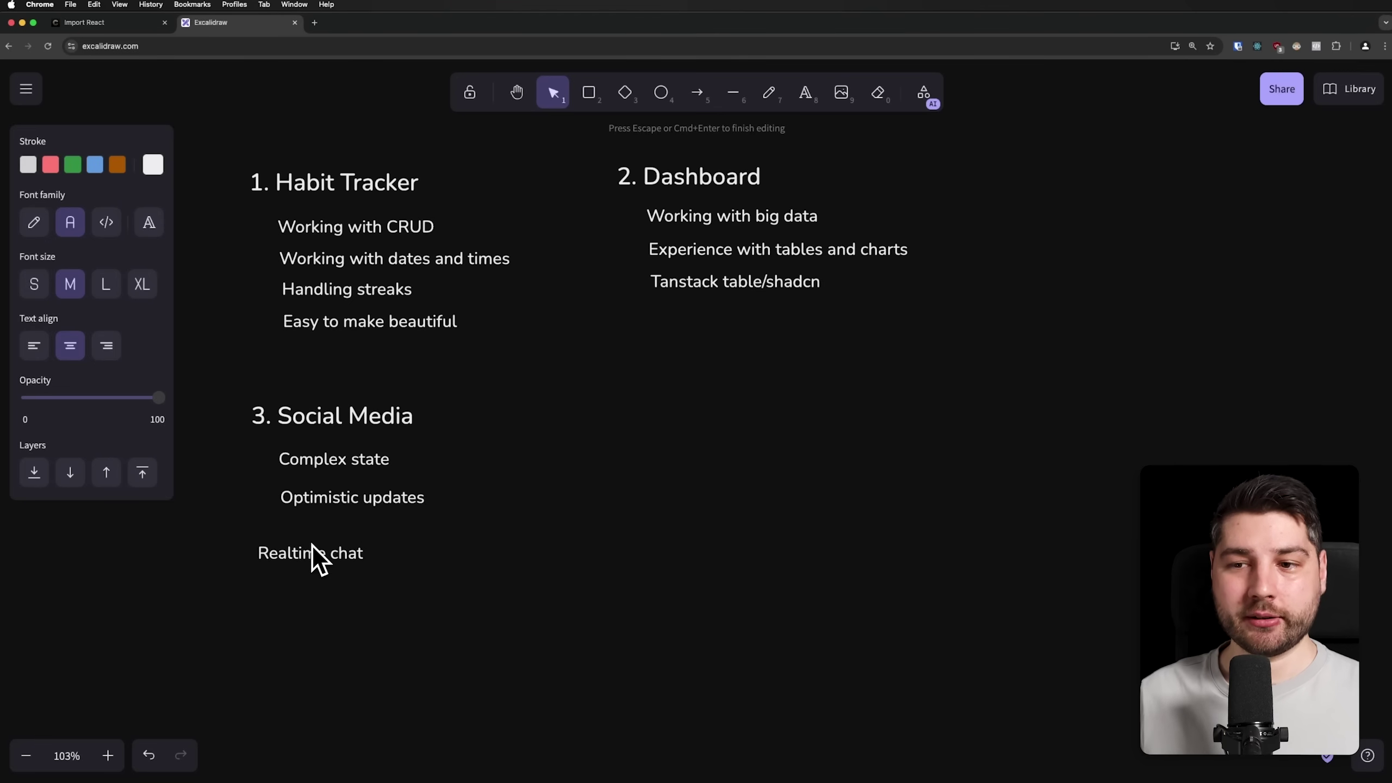
Line up 'Realtime chat' under 'Optimistic updates' in the Social Media list.
key("Escape")
left_click_drag(333, 559, 368, 541)
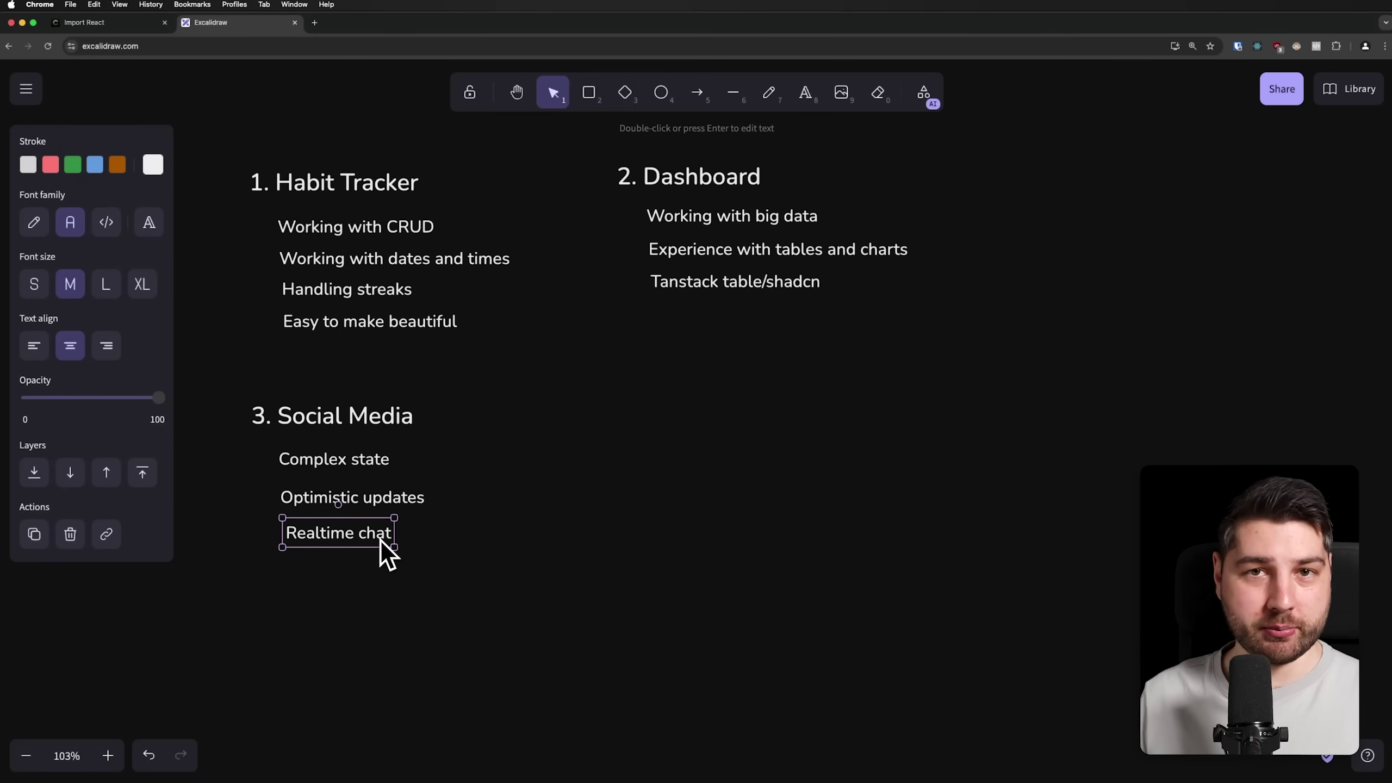
double_click(306, 576)
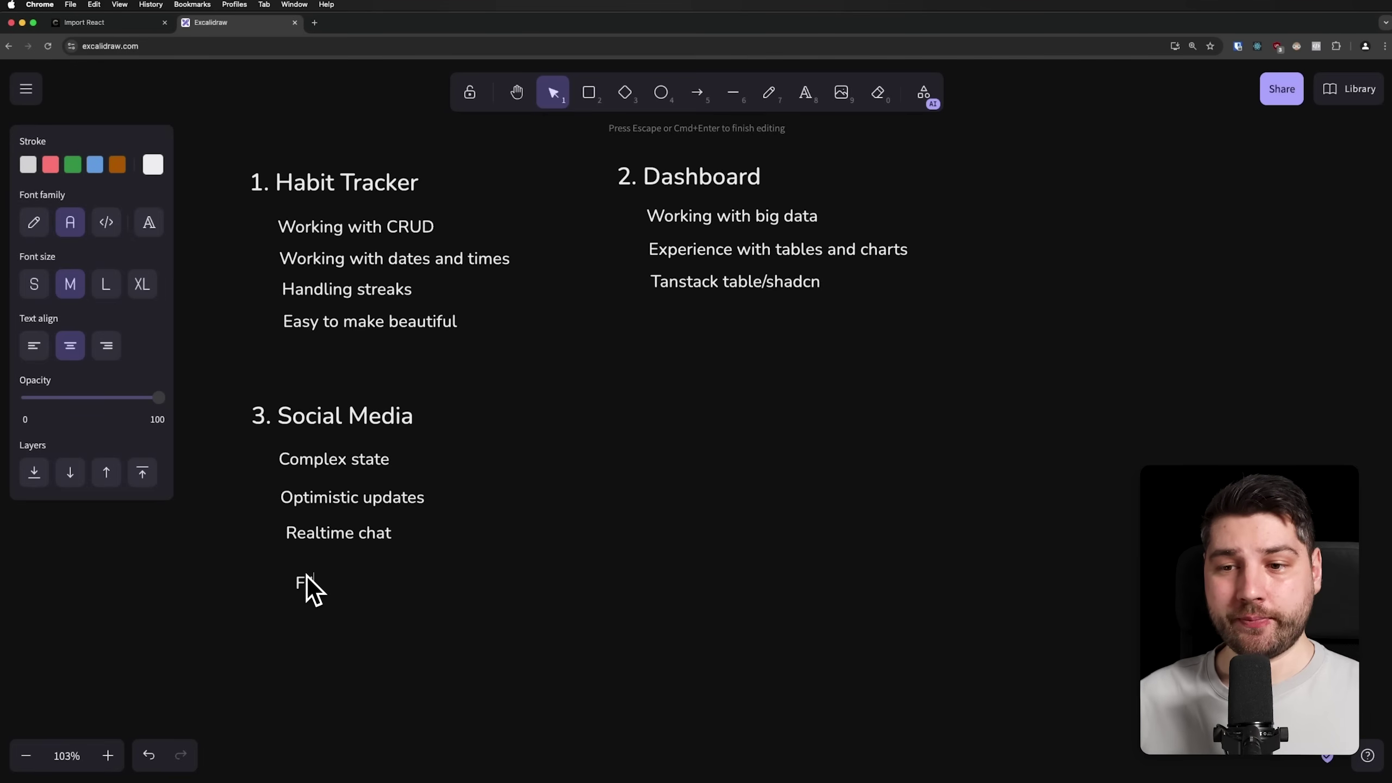
type("File storage and uploads")
Align 'File storage and uploads' under Realtime chat and start a new text line below it.
key("Escape")
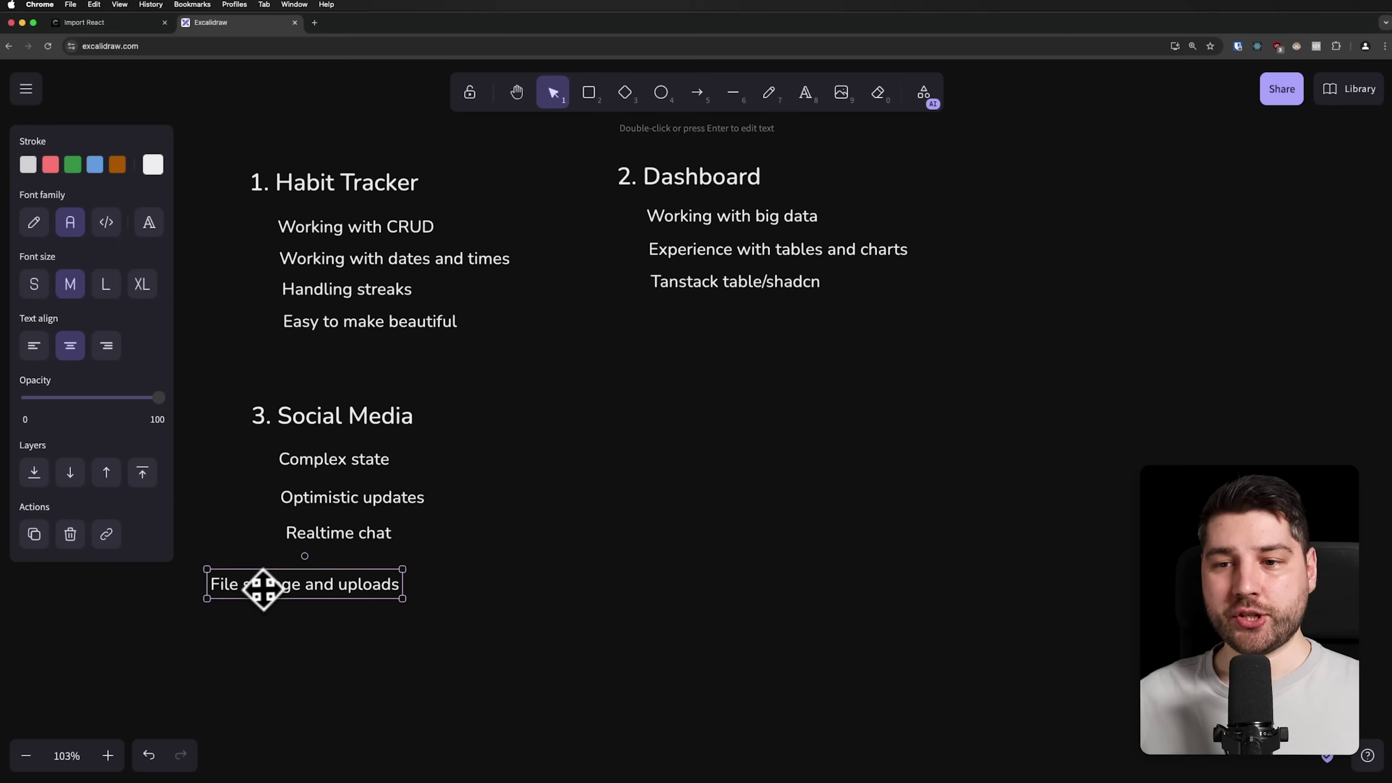
mouse_move(305, 585)
left_mouse_down()
mouse_move(327, 581)
mouse_move(309, 547)
left_mouse_up()
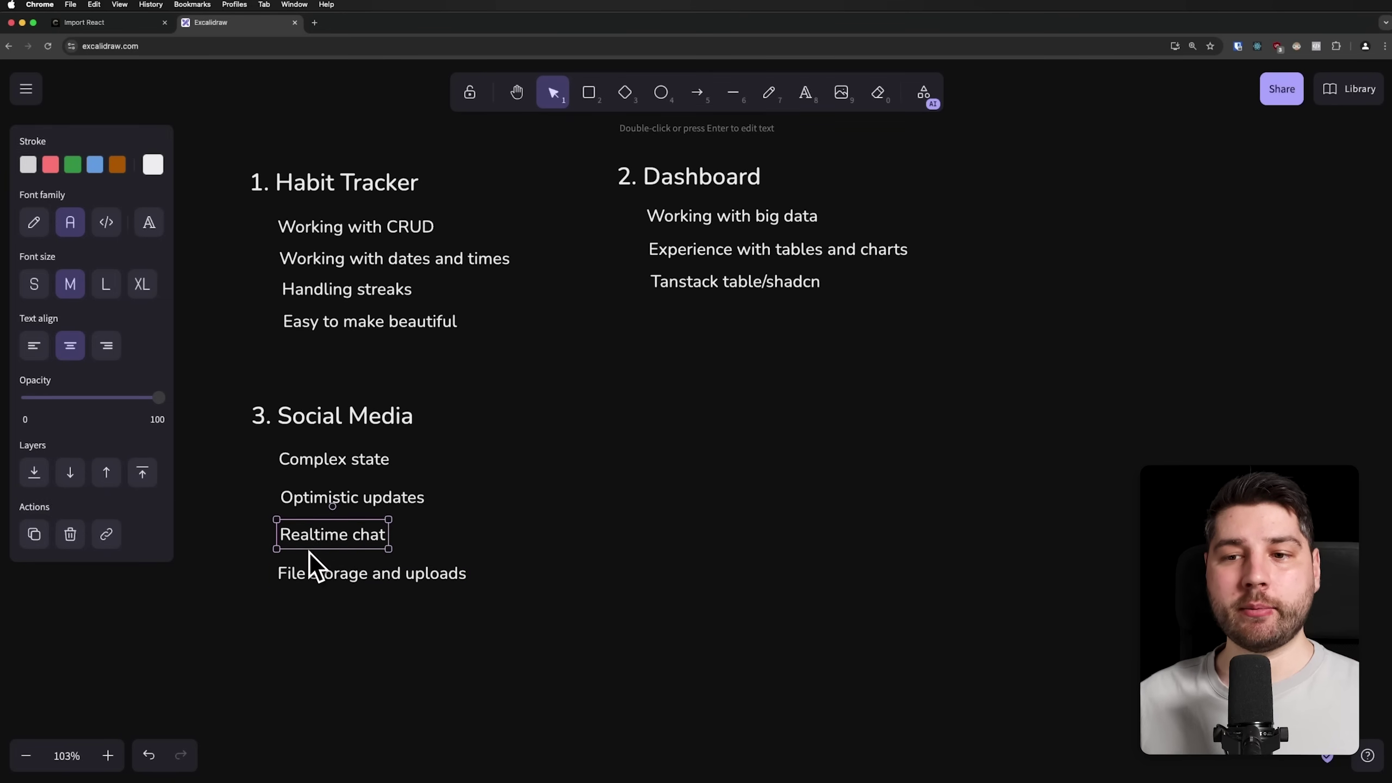
left_click(310, 568)
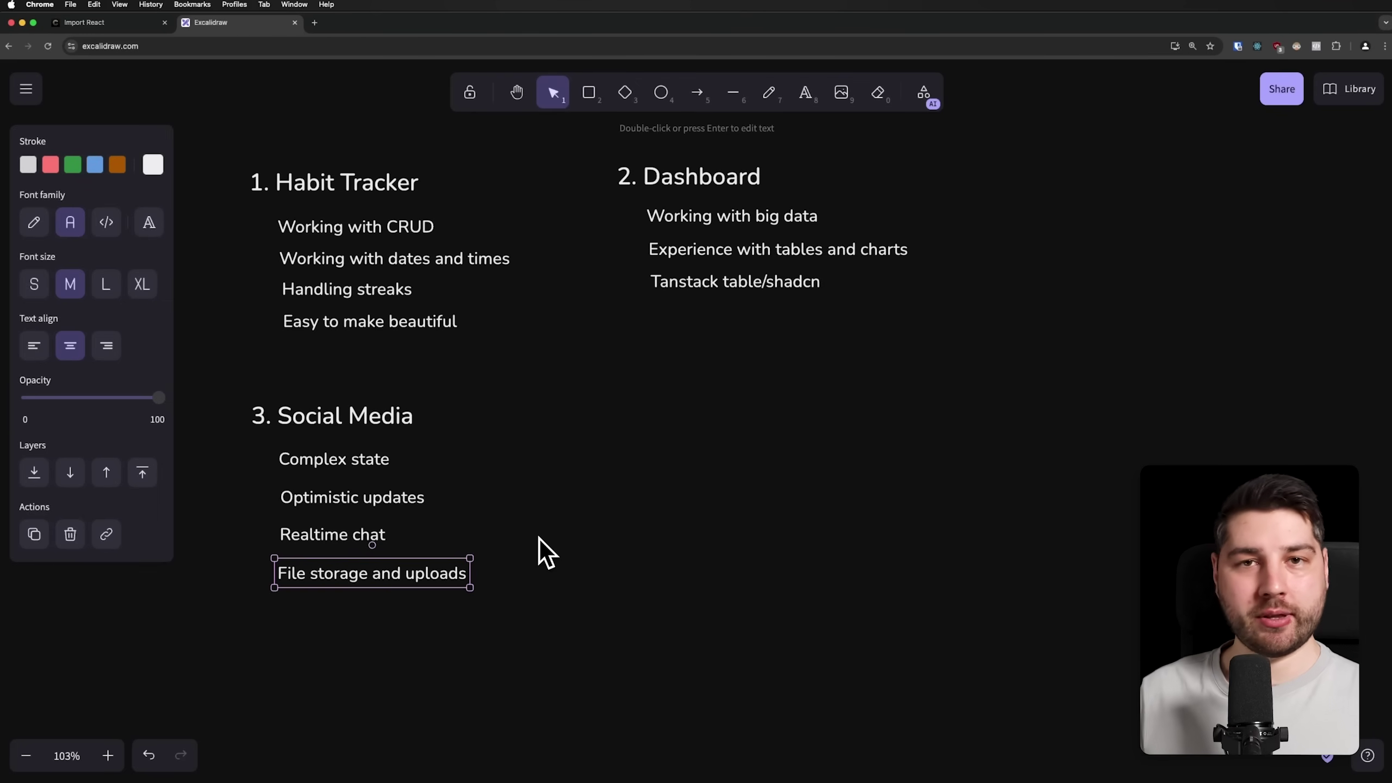
double_click(299, 629)
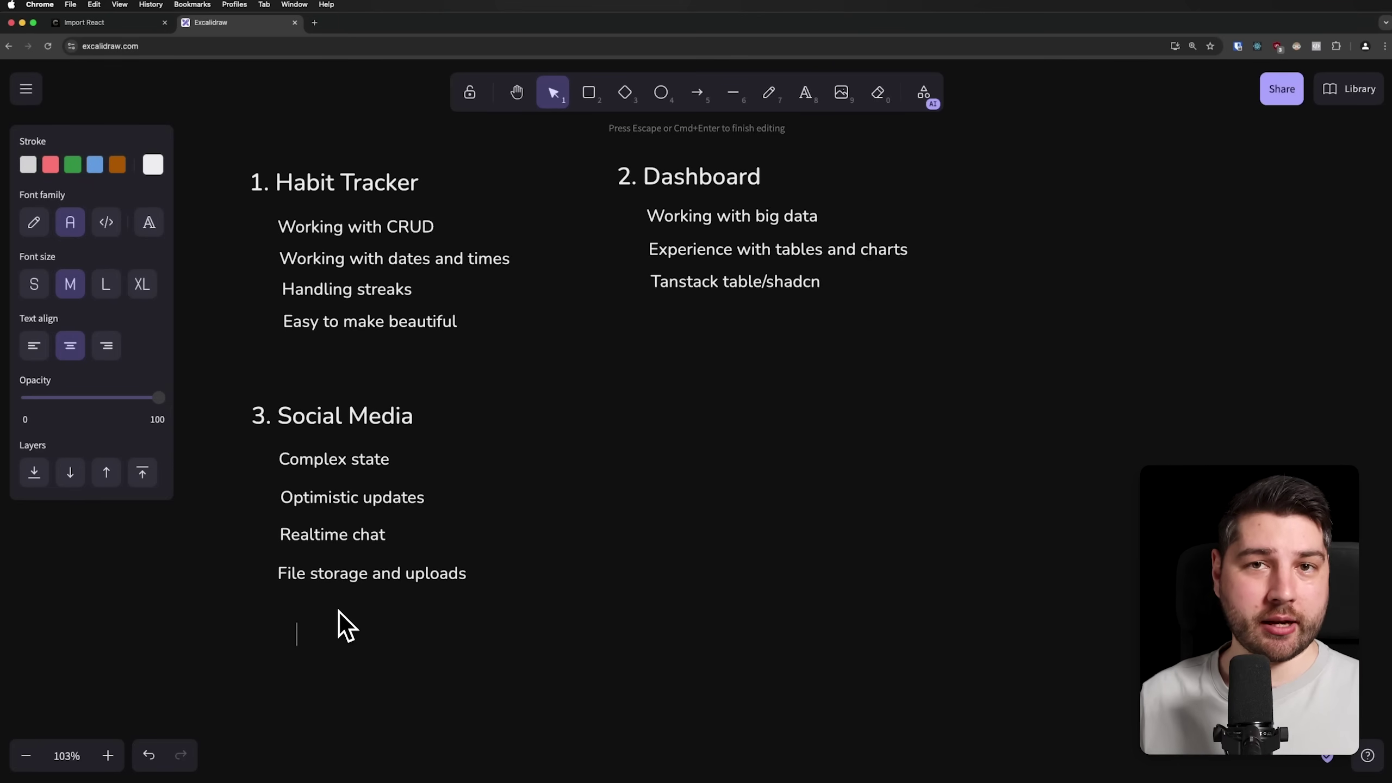
type("Eve")
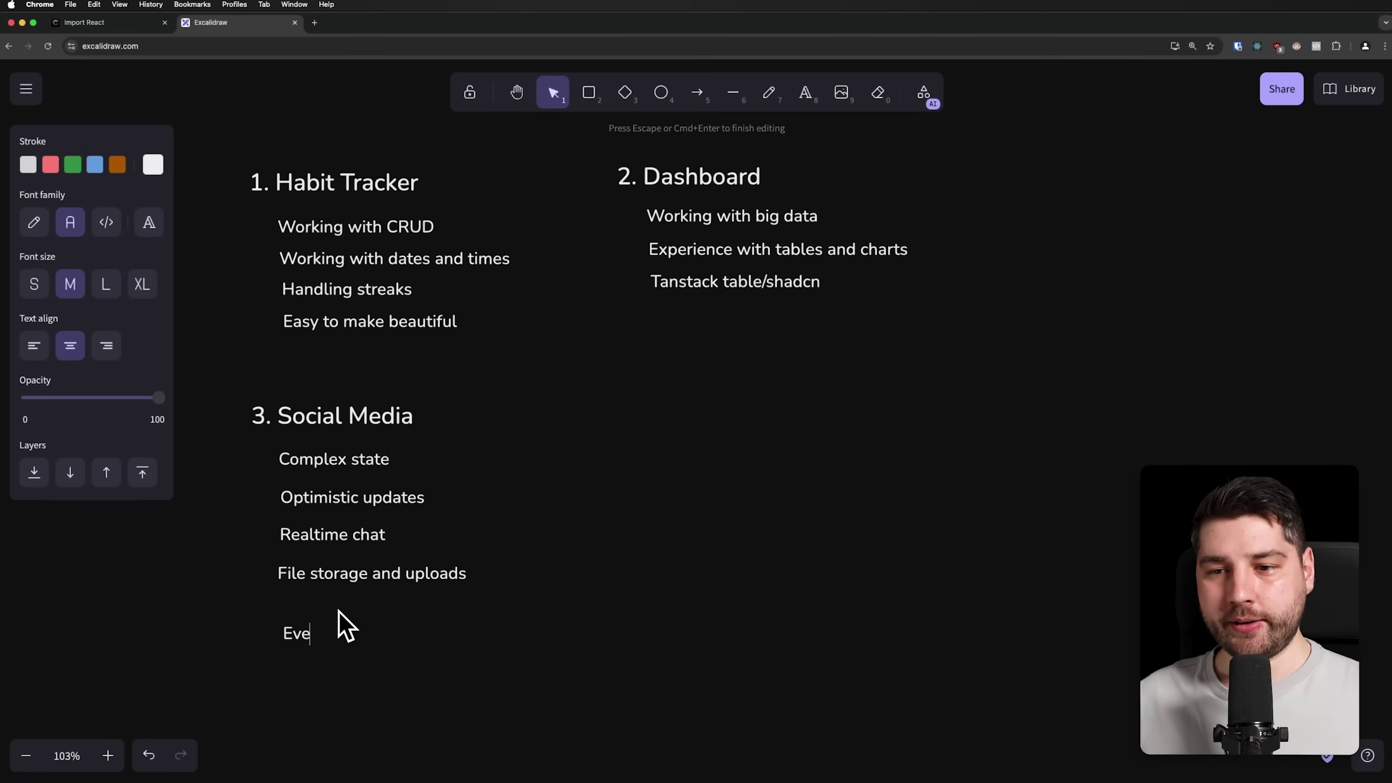
type("rybody knows what")
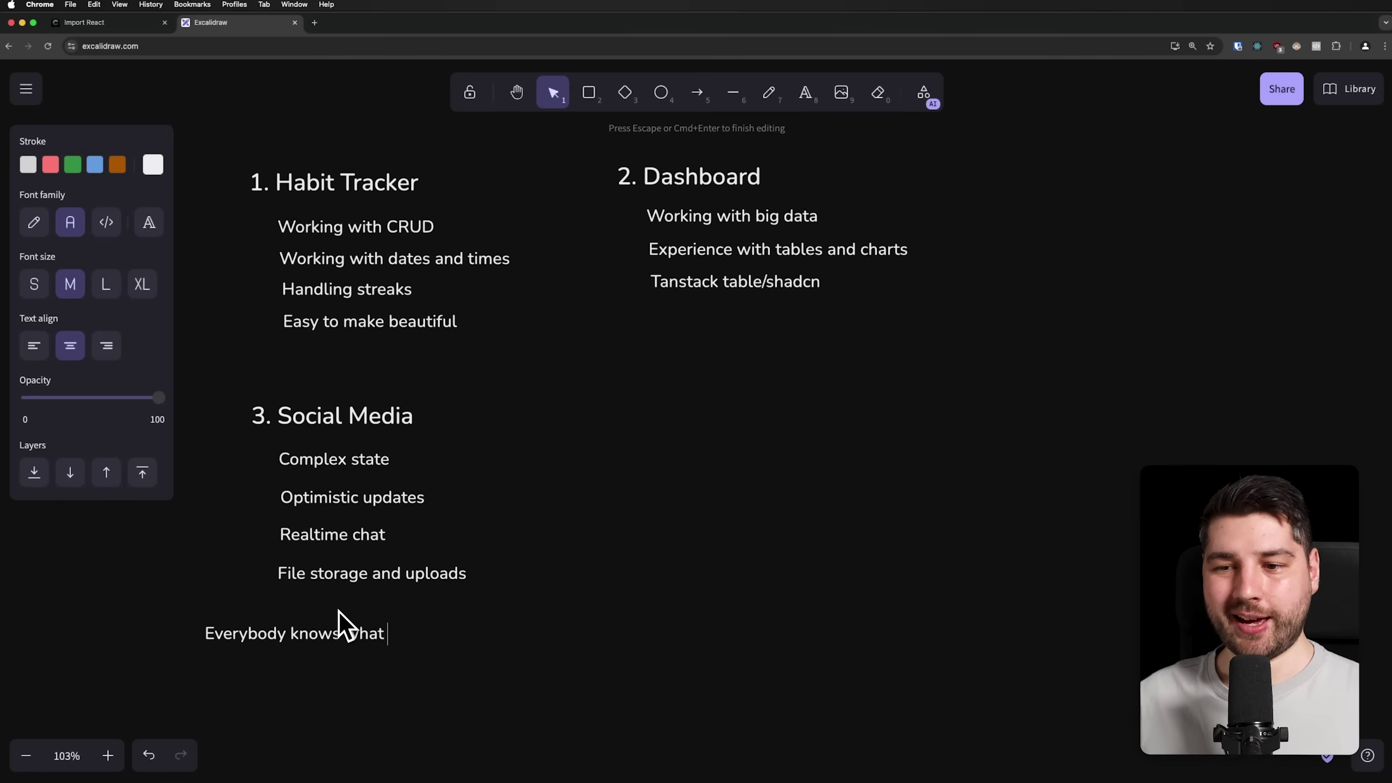
type(" a social me")
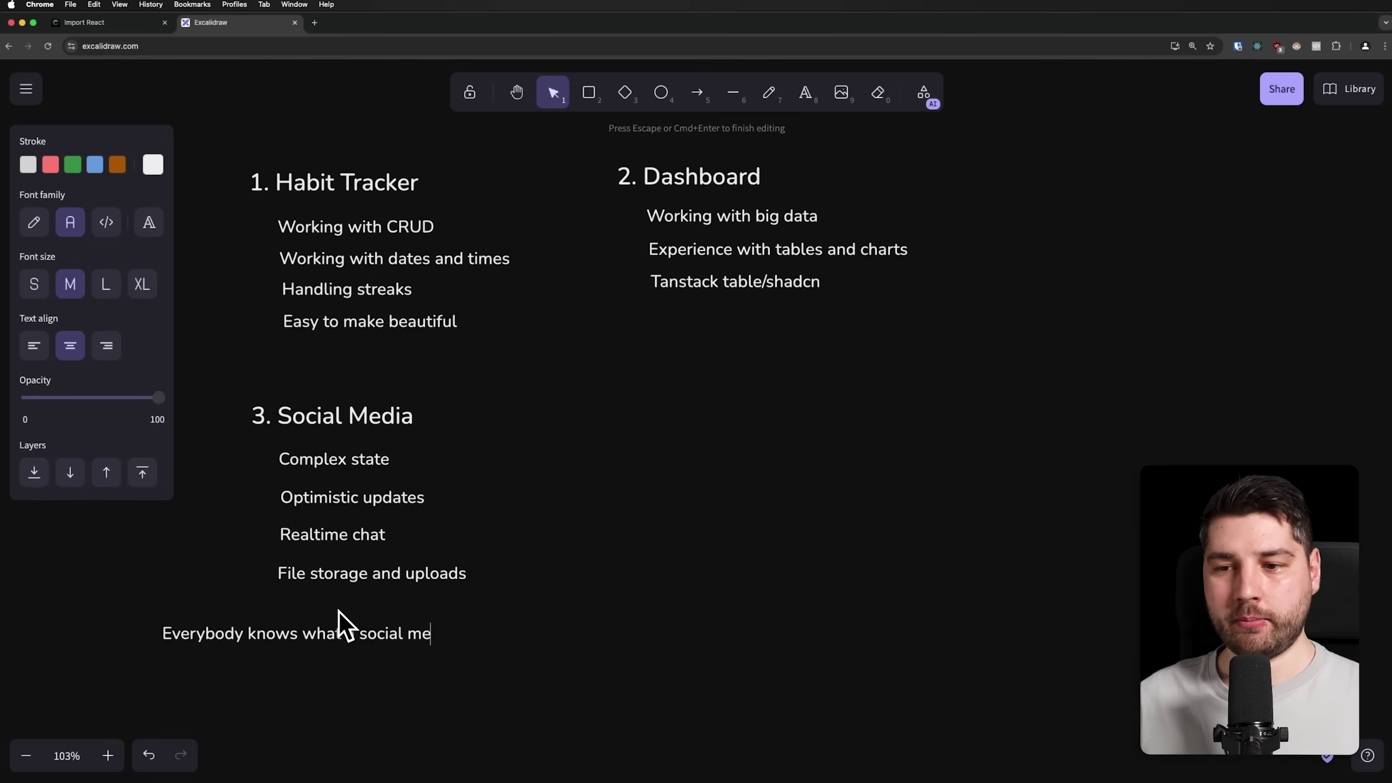
type("cdia")
Finish 'Everybody knows what a social media is' and place it under File storage and uploads.
key("BackSpace")
key("BackSpace")
key("BackSpace")
type("dia is")
key("Escape")
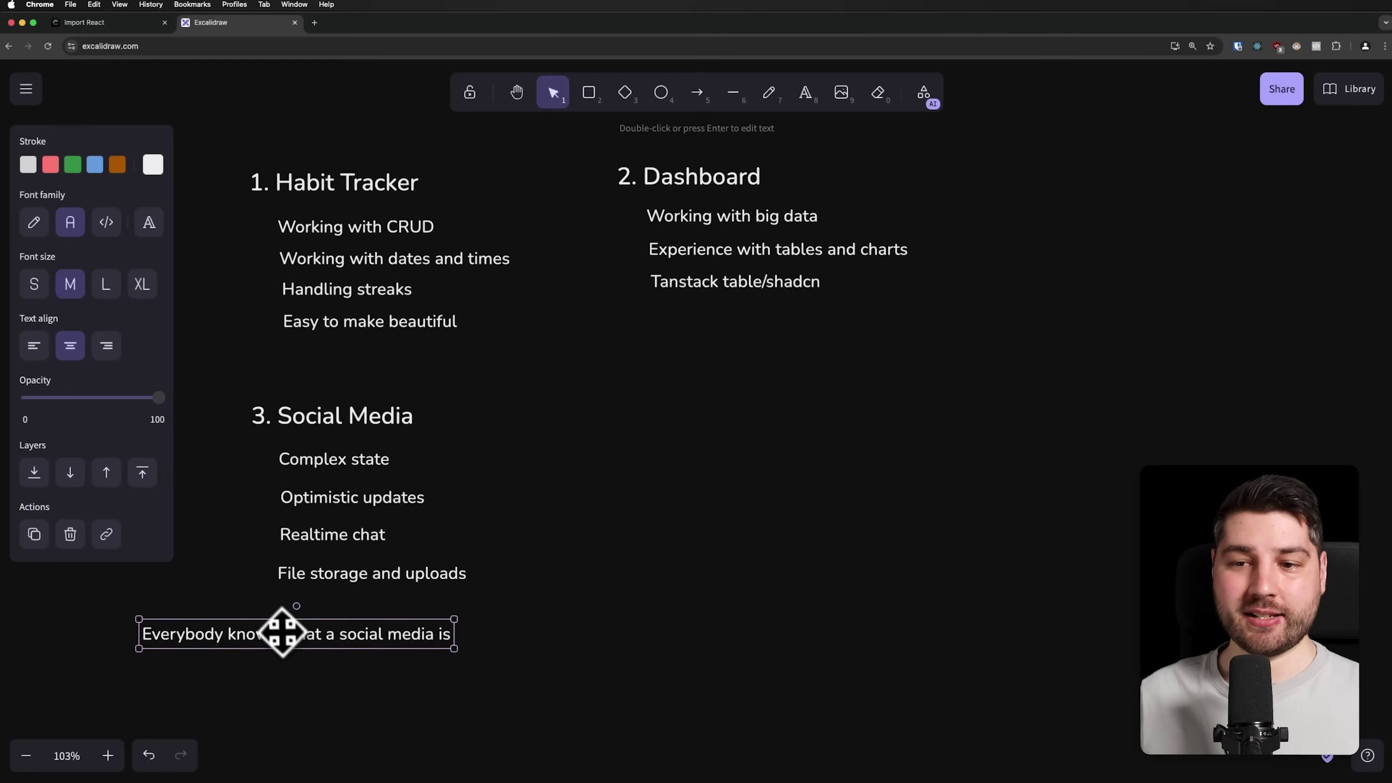
left_click_drag(282, 630, 417, 608)
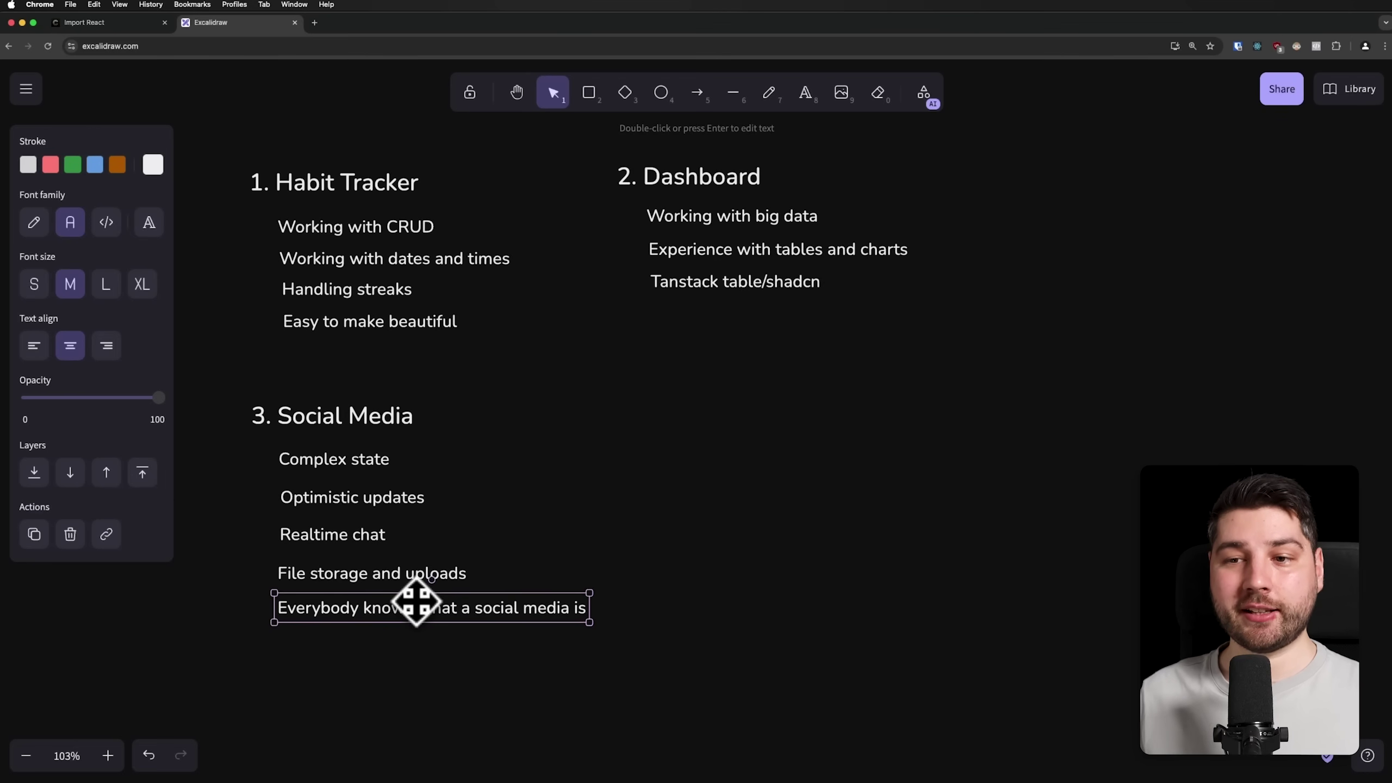
left_click_drag(417, 600, 416, 598)
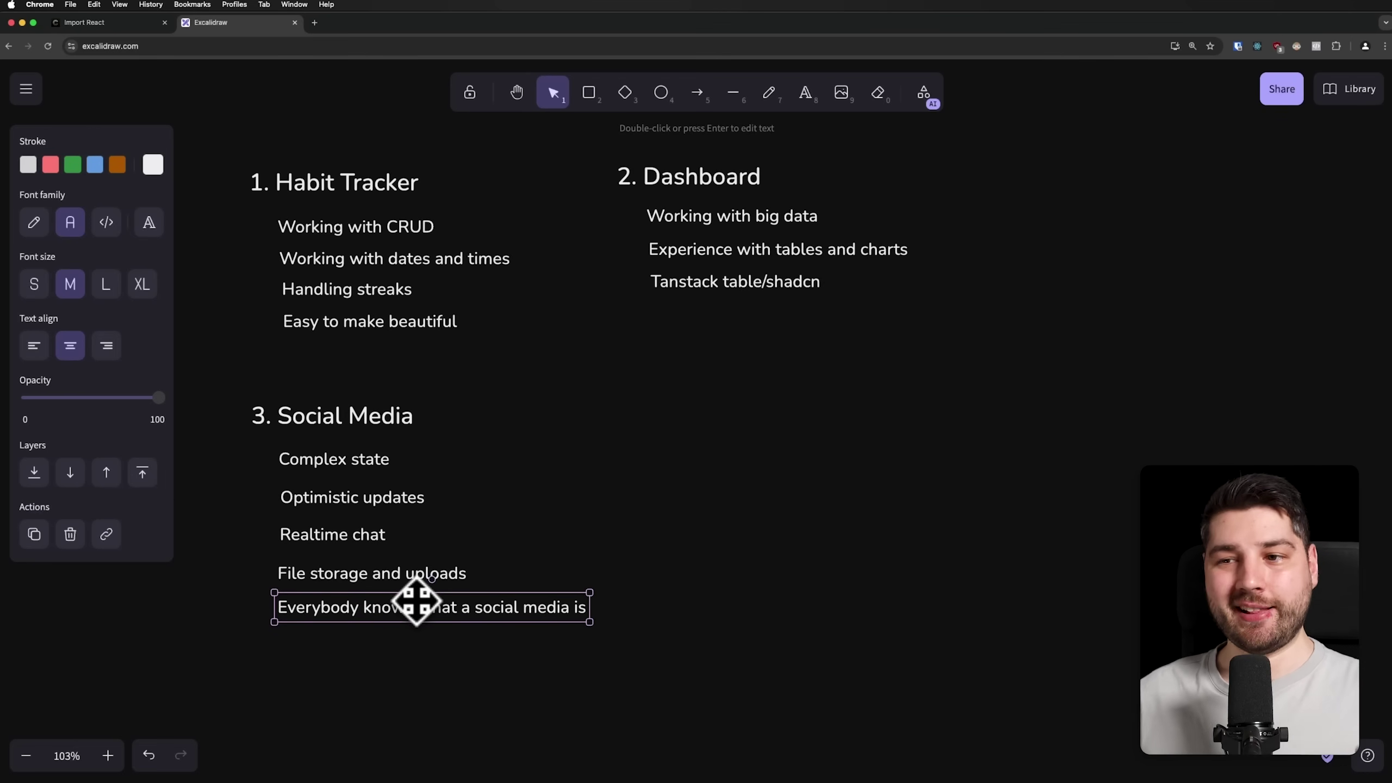
Duplicate the '3. Social Media' heading and move the copy right, below Dashboard, for editing.
left_click(400, 411)
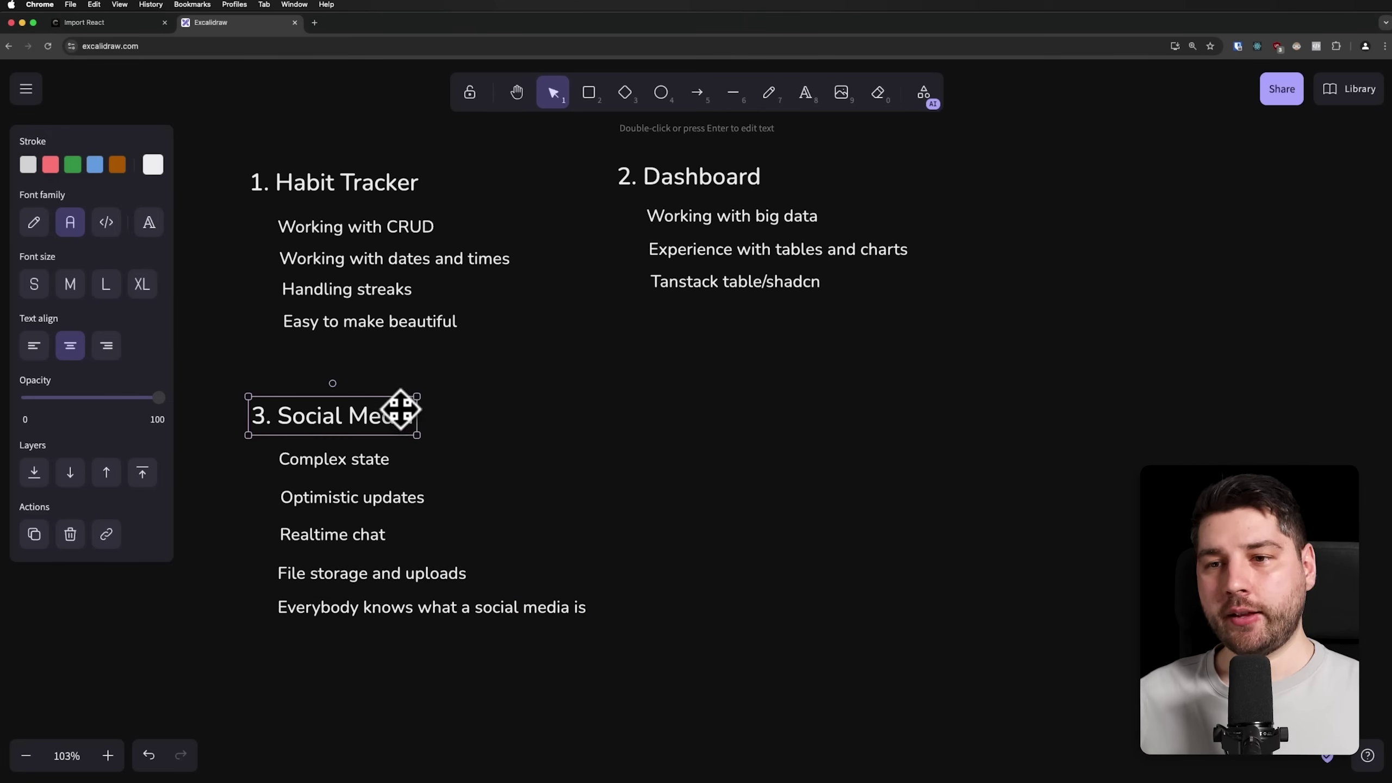
key("ctrl+c")
key("ctrl+v")
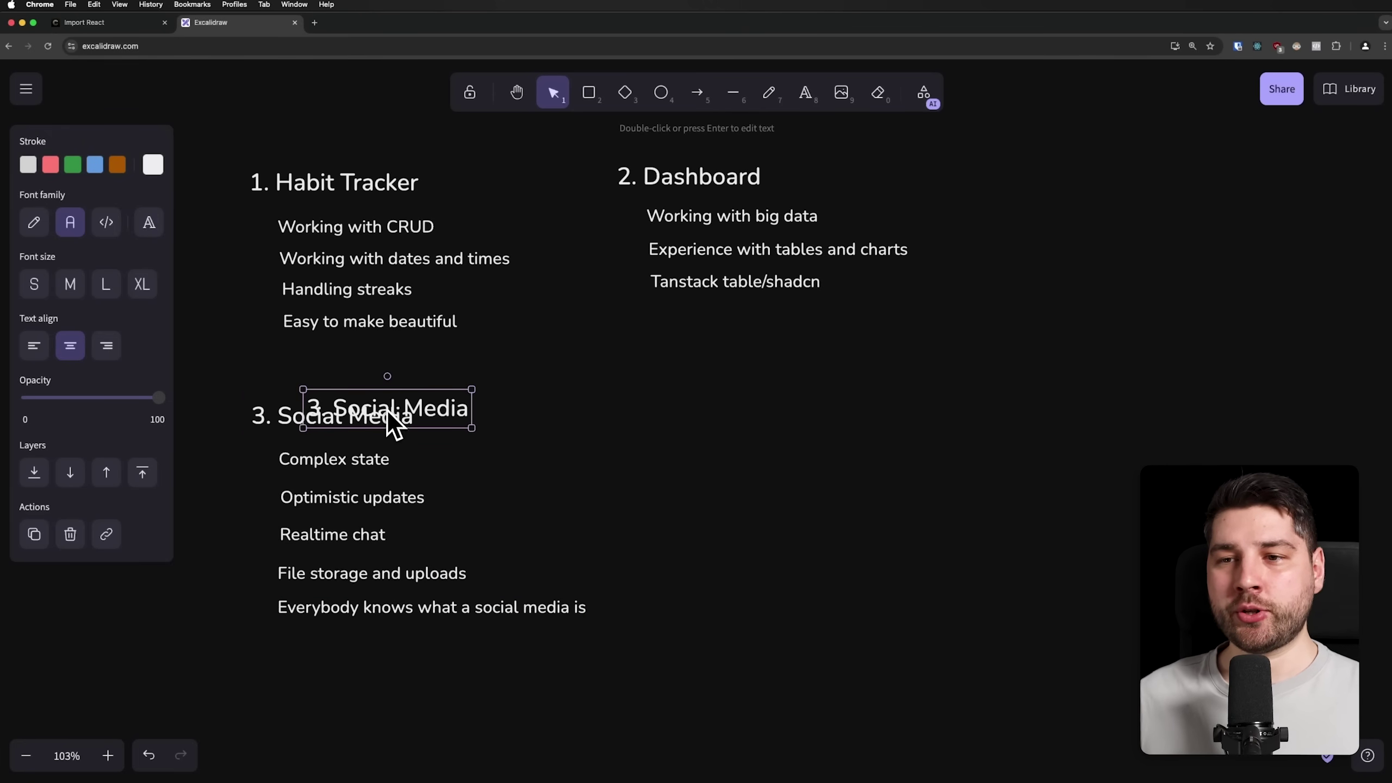
left_click_drag(388, 396, 717, 398)
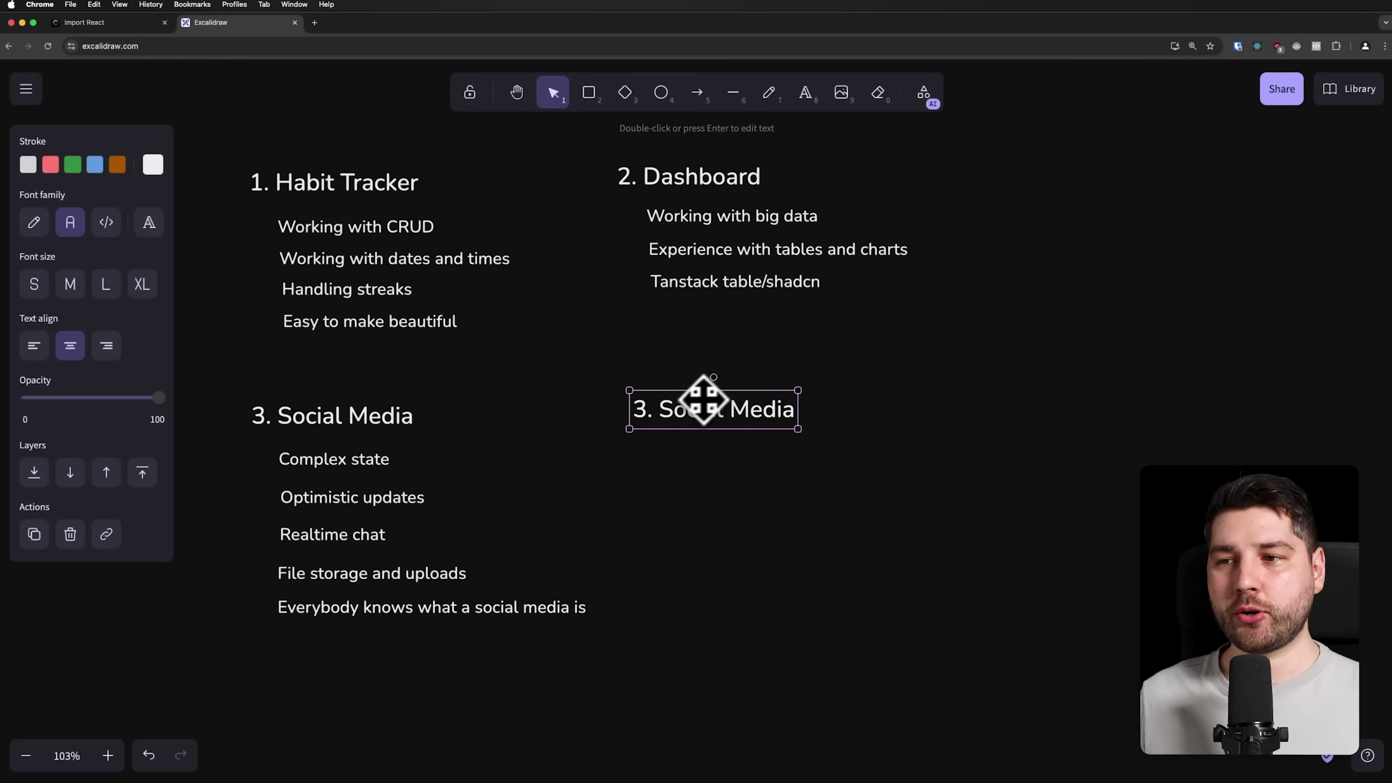
double_click(674, 408)
Retitle the copied heading to '4. Music player' and deselect it.
key("BackSpace")
type("4")
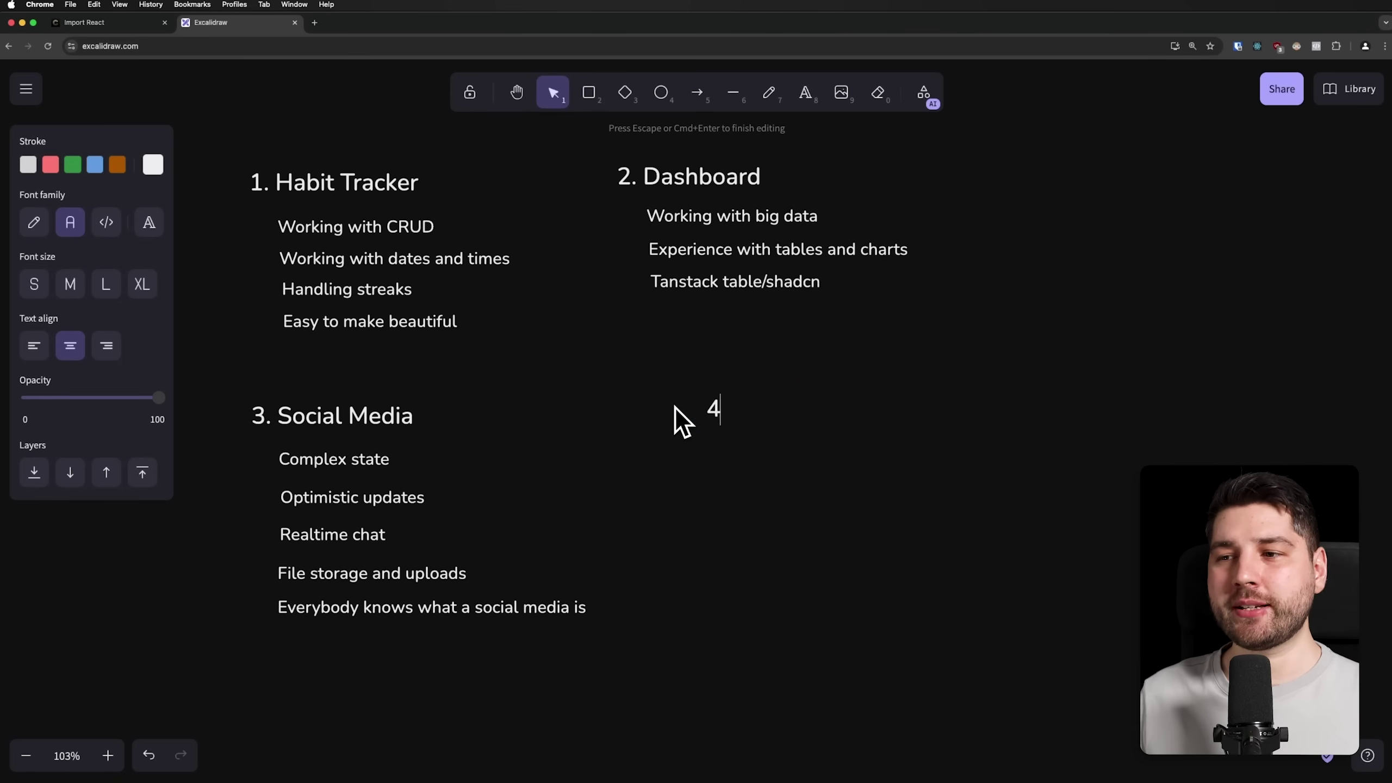
type(". MUsi")
key("BackSpace")
key("BackSpace")
type("usic player")
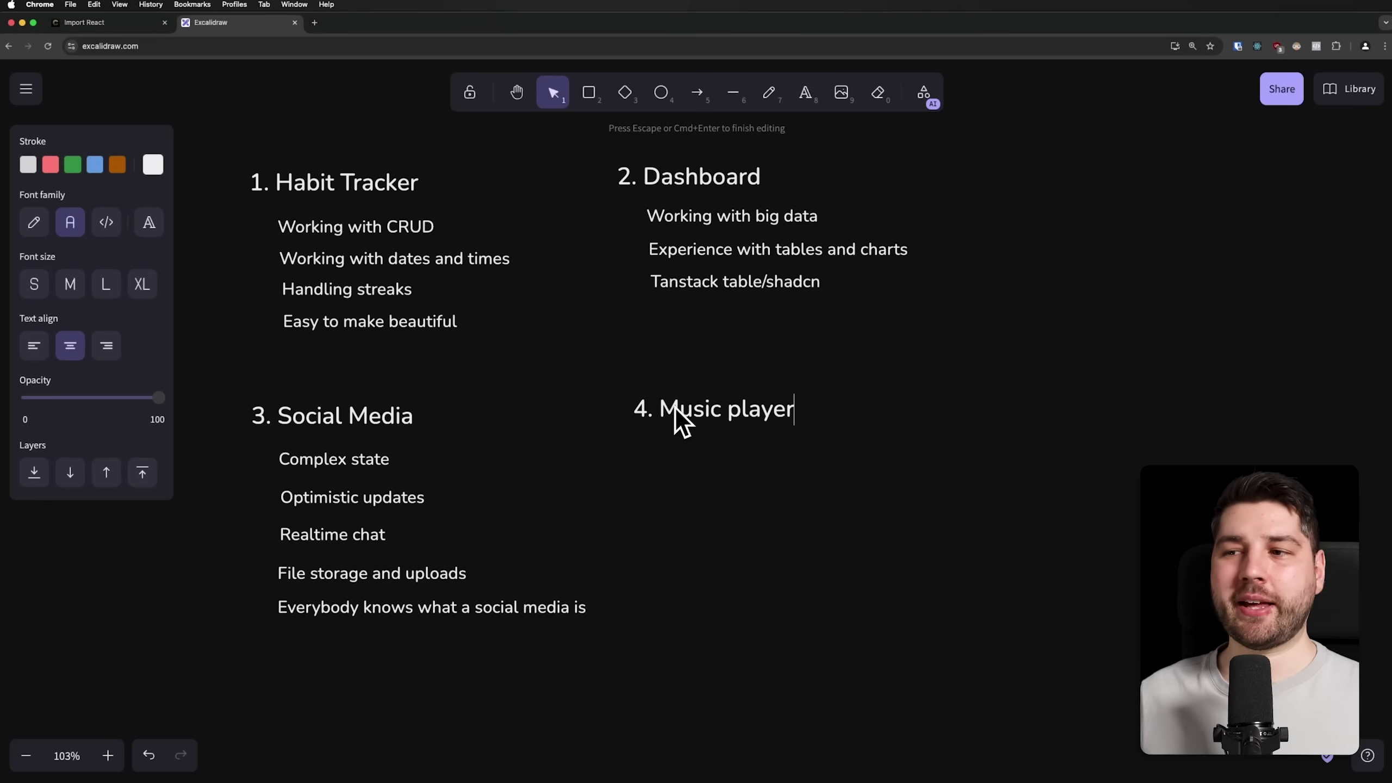
key("Escape")
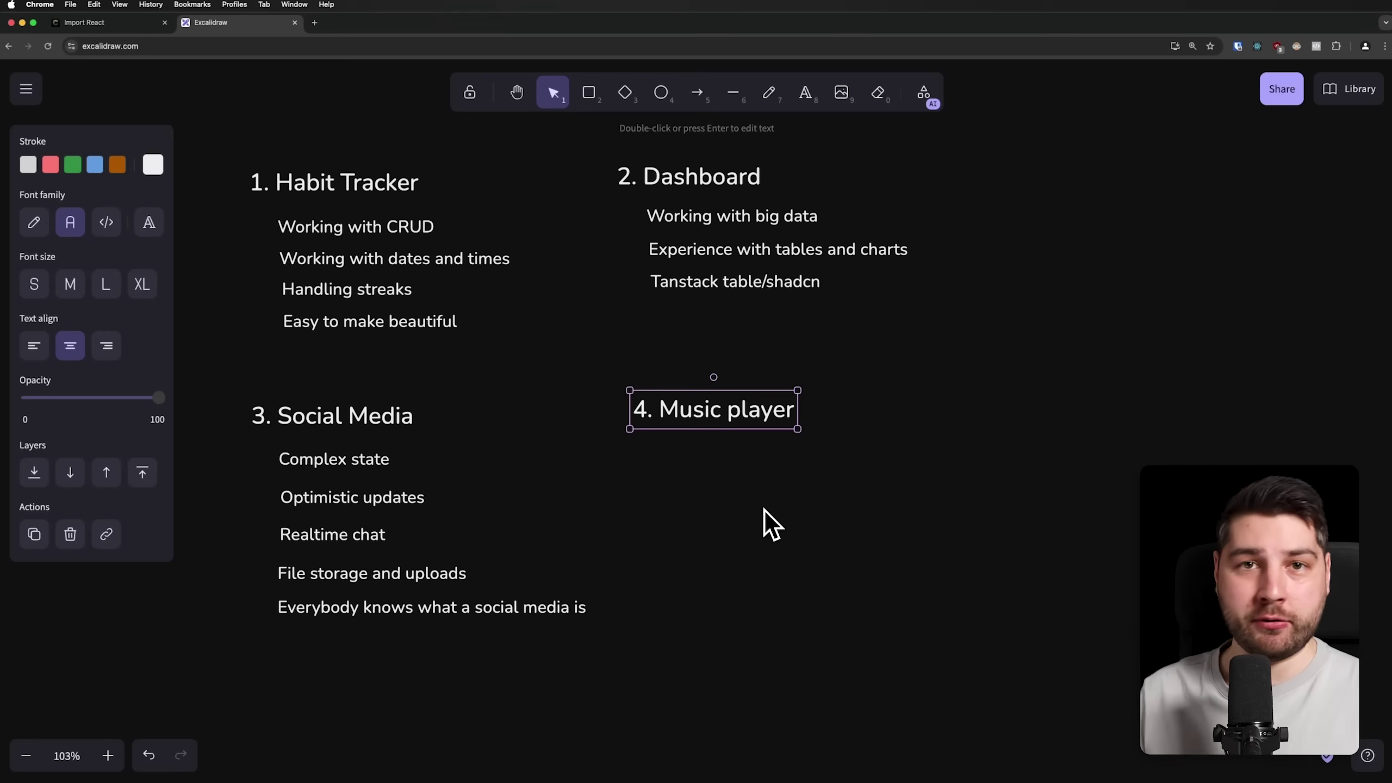
left_click(649, 472)
Add the line 'Working with audio (still CRUD)' under 4. Music player.
double_click(647, 463)
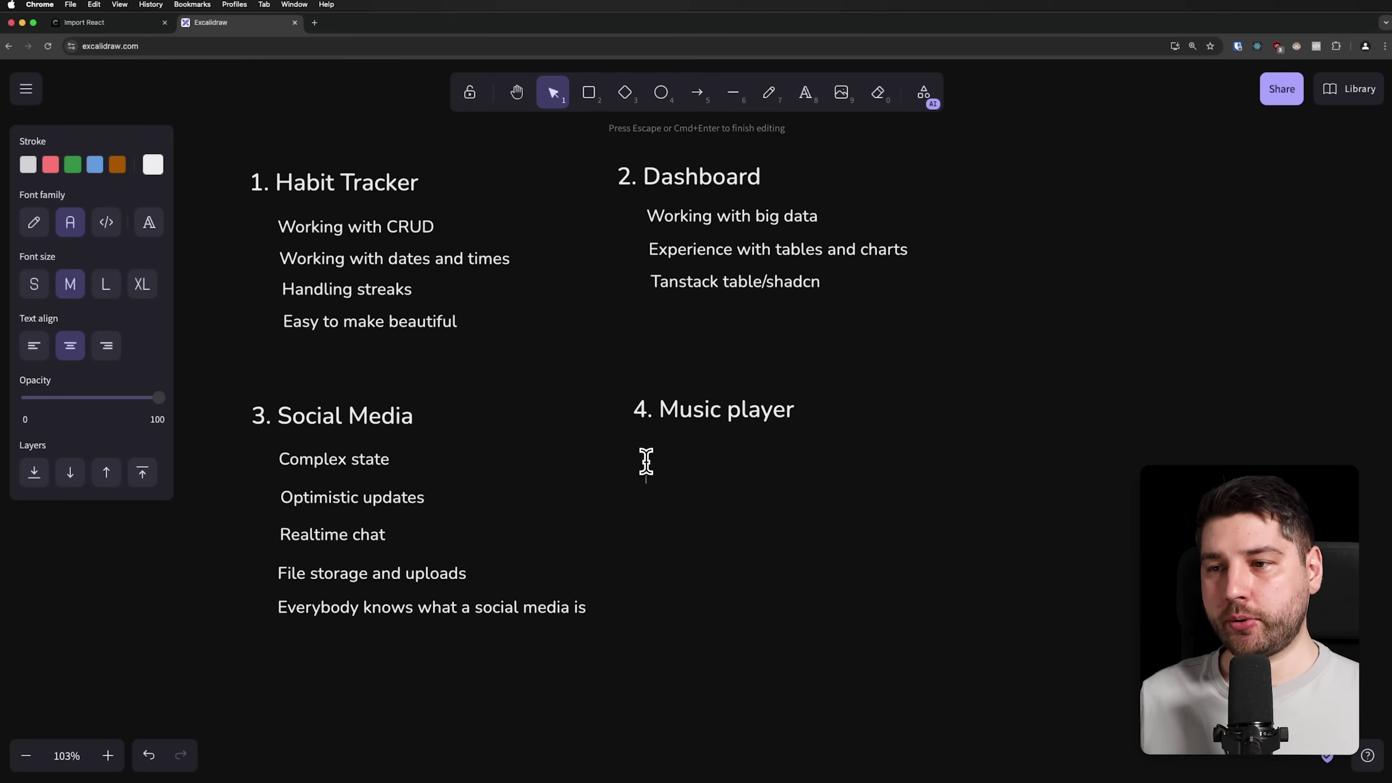
type("working with ")
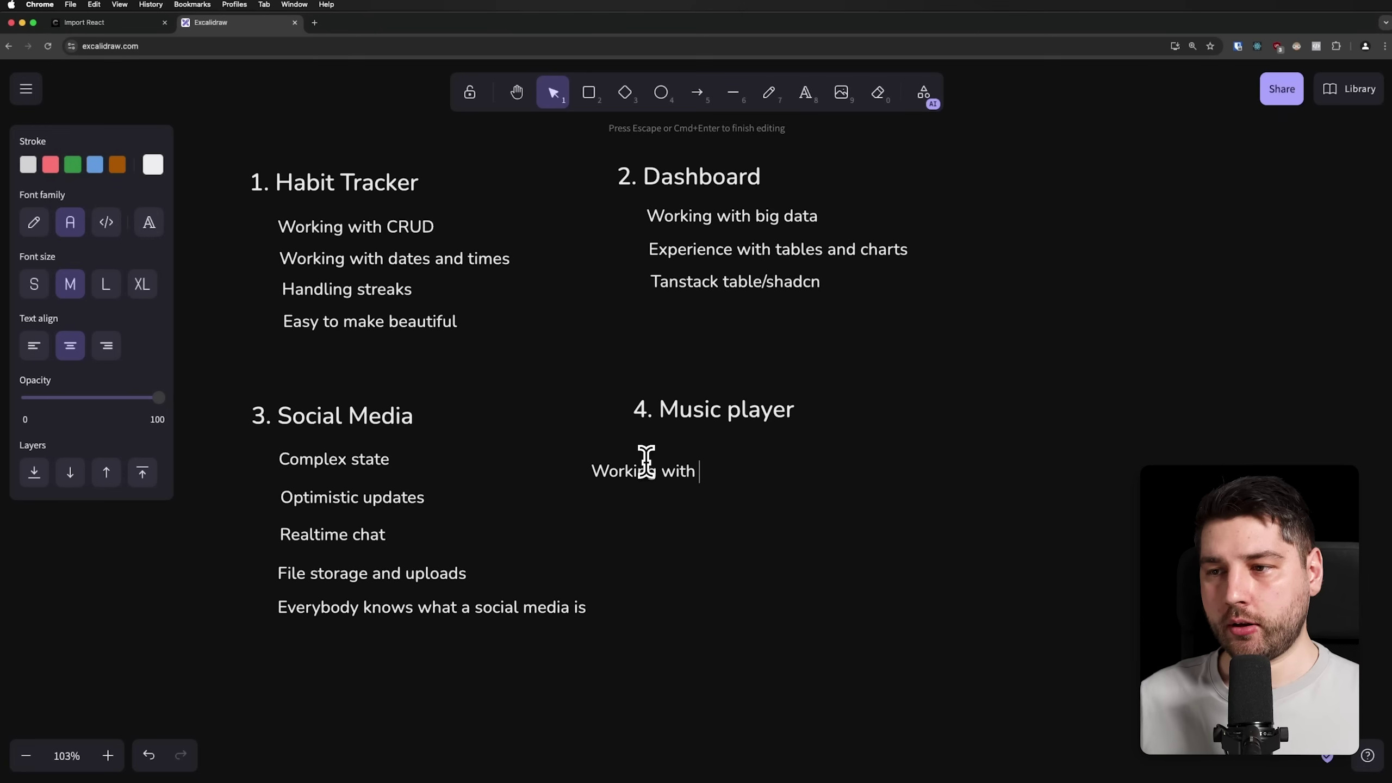
type("audio ")
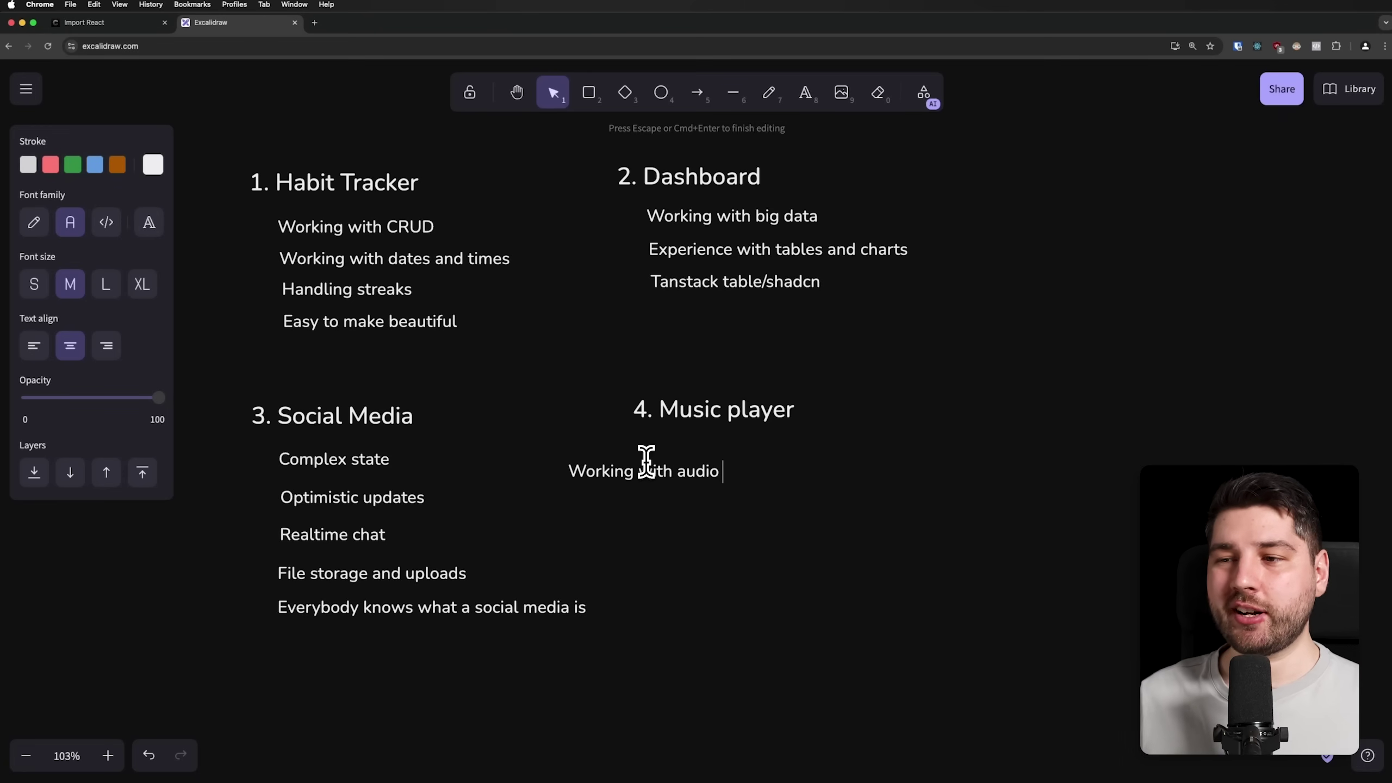
type("(stil.")
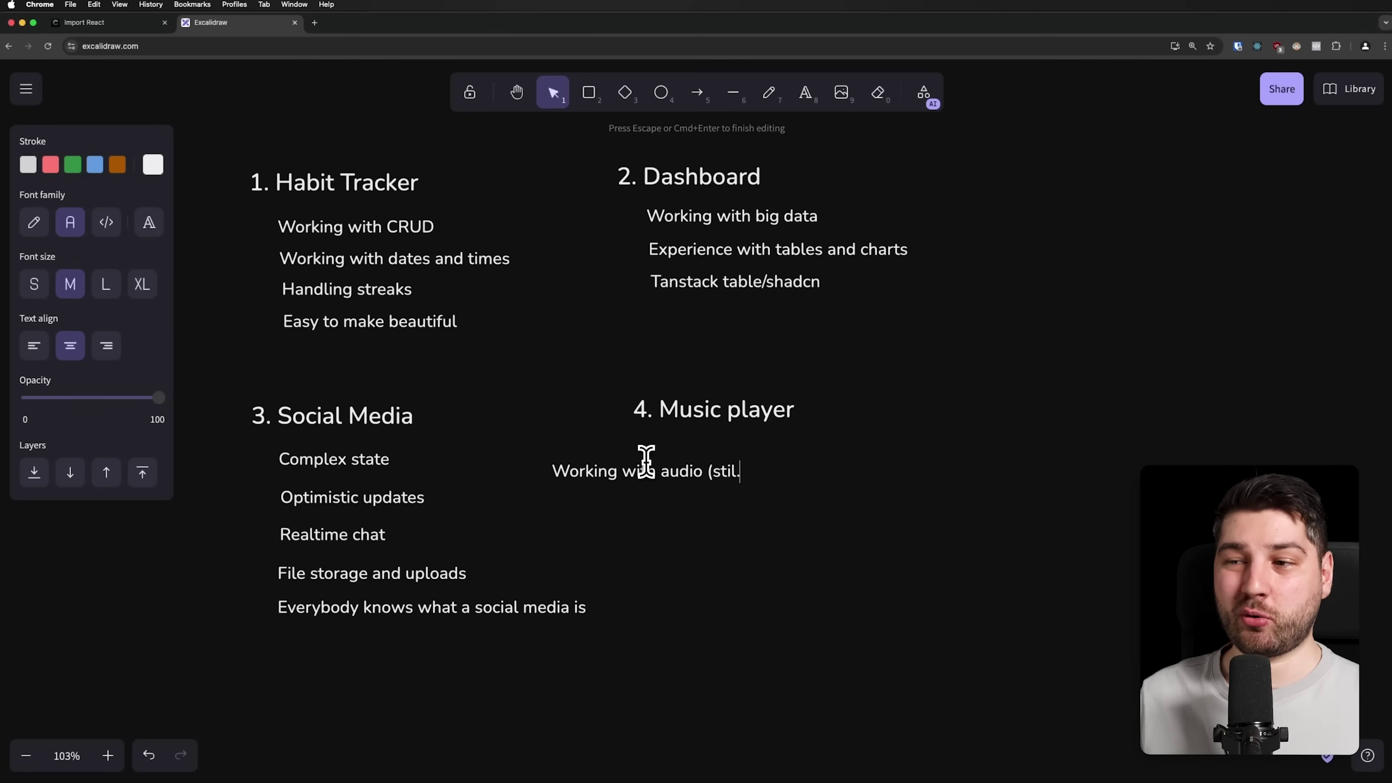
key("BackSpace")
type("ll CRUD")
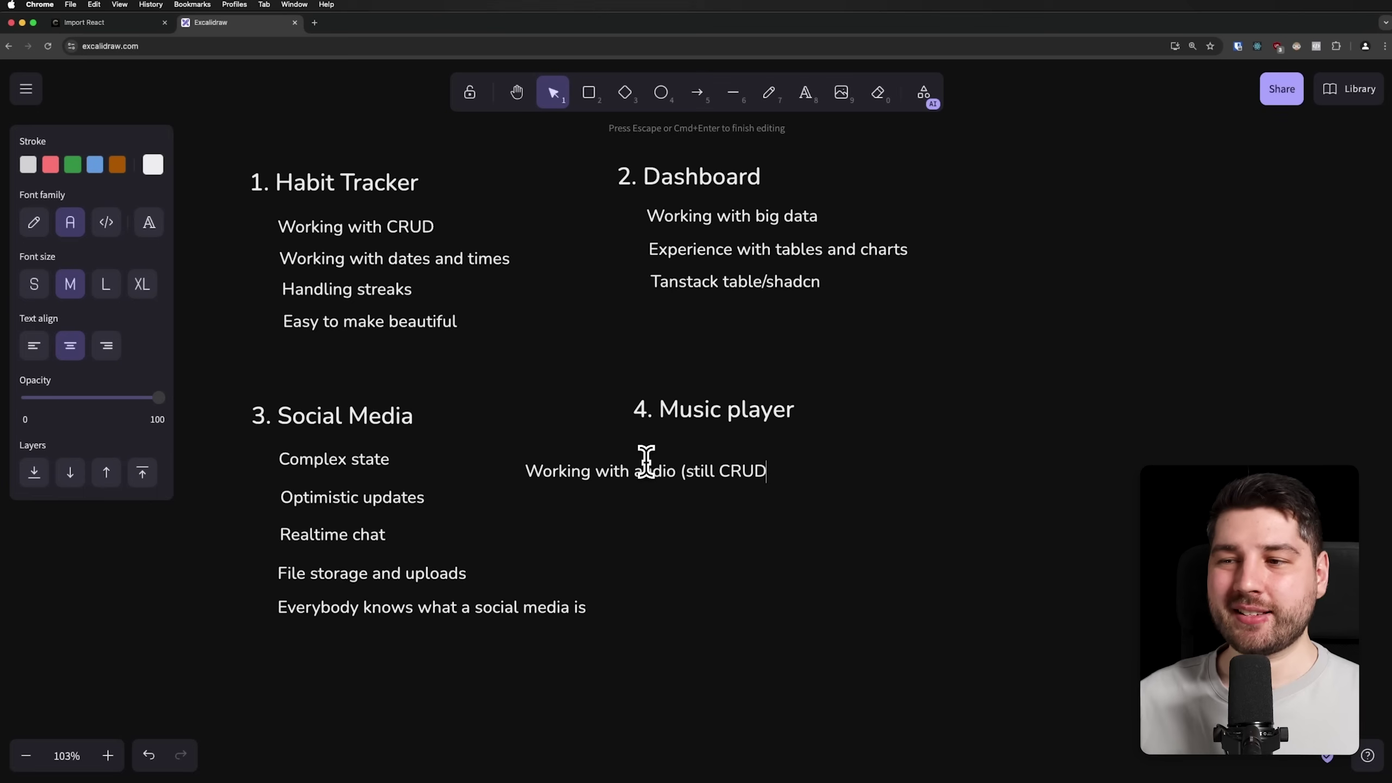
type(")")
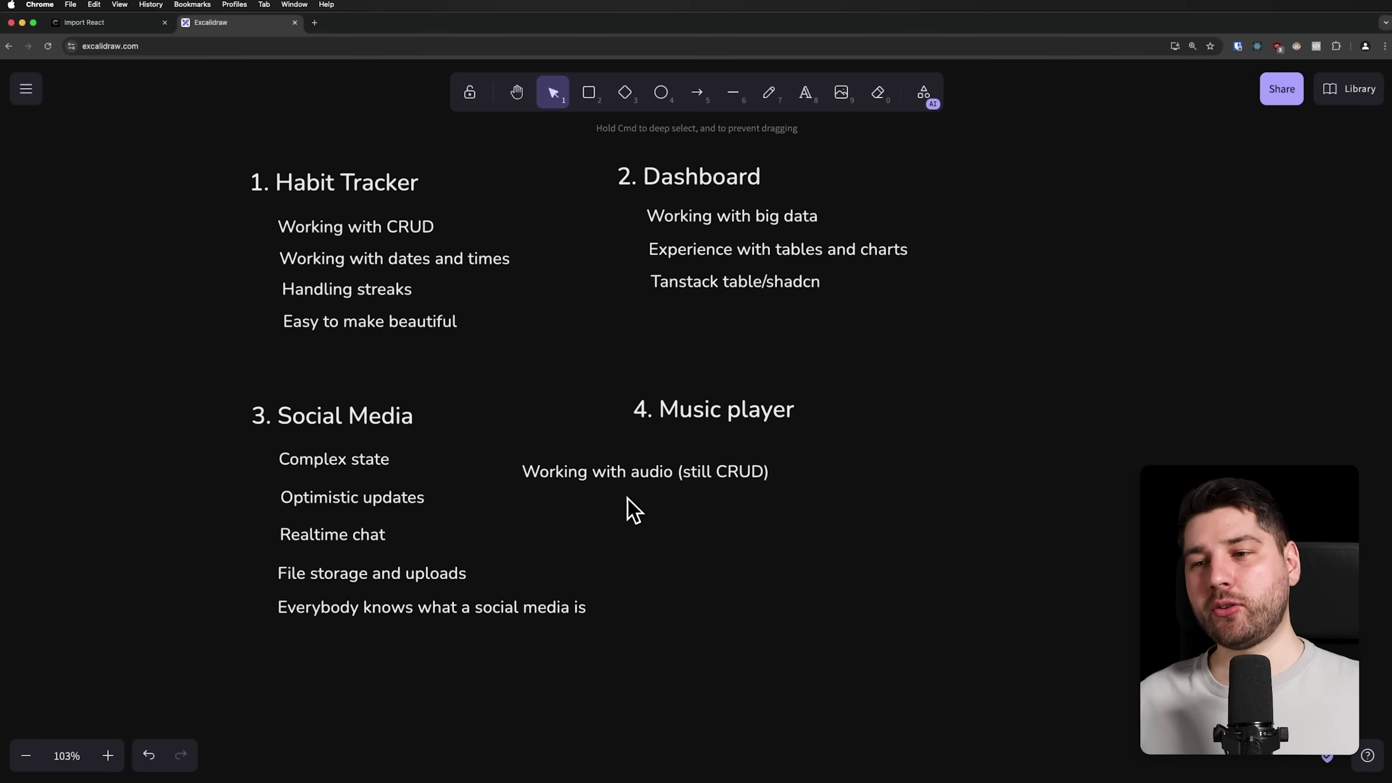
left_click(628, 501)
left_click_drag(622, 476, 755, 458)
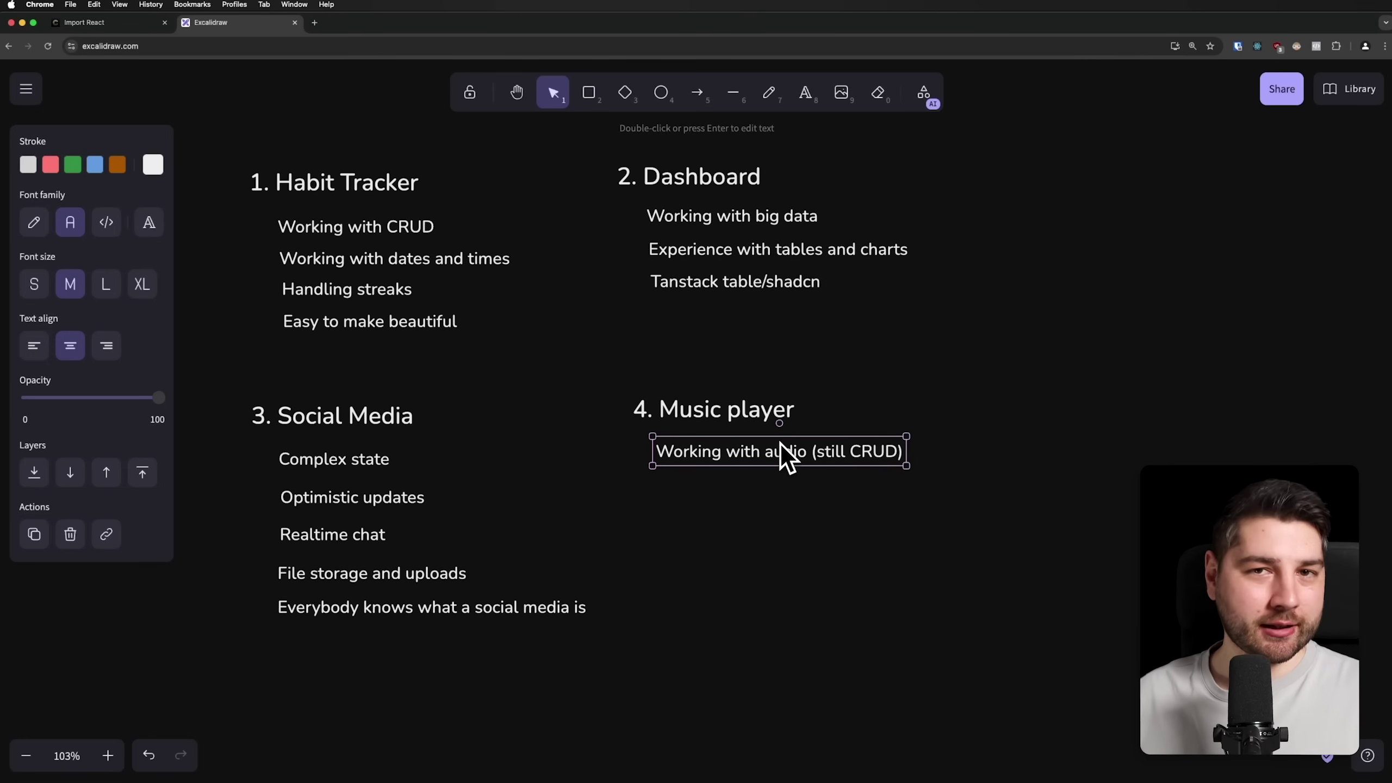
Add 'Build playlist and a recommendation system' below the audio line and start another line.
double_click(782, 444)
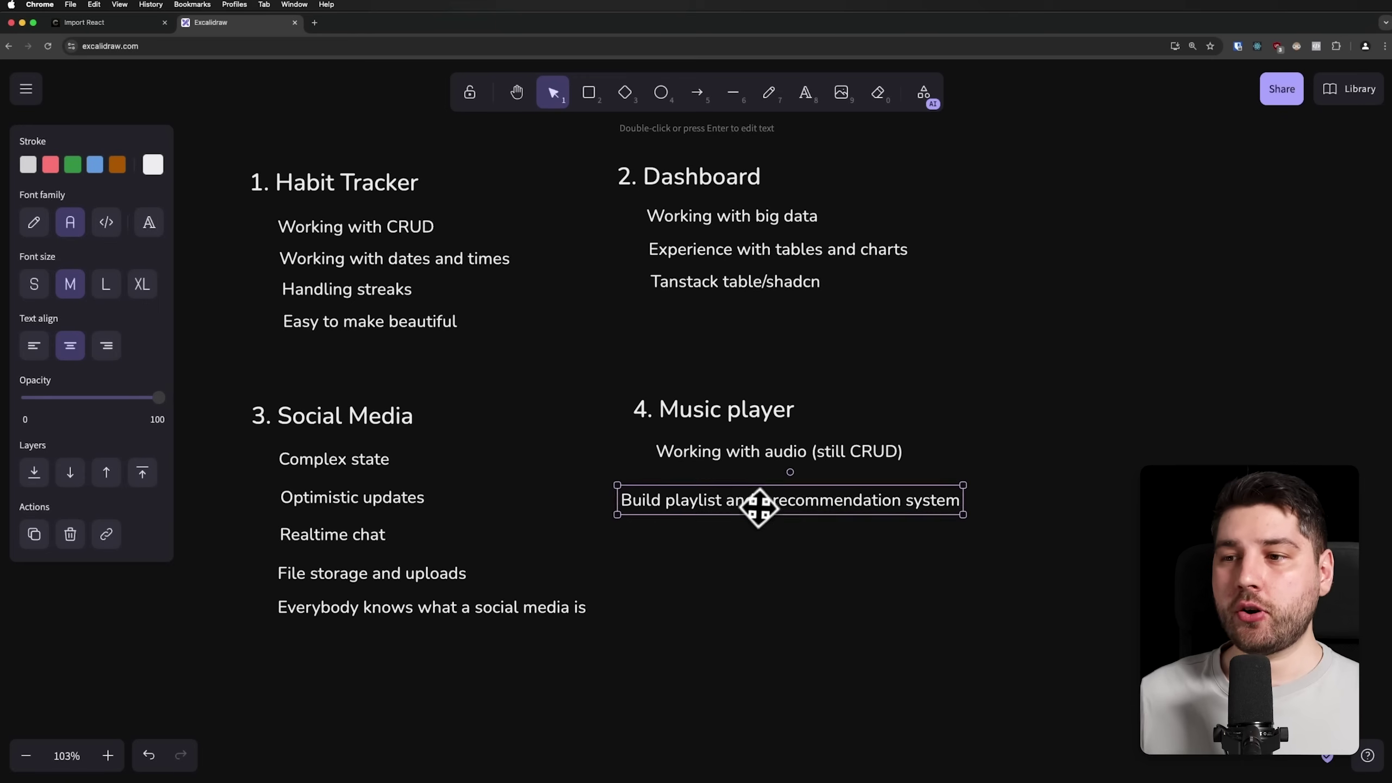
left_click_drag(759, 506, 798, 500)
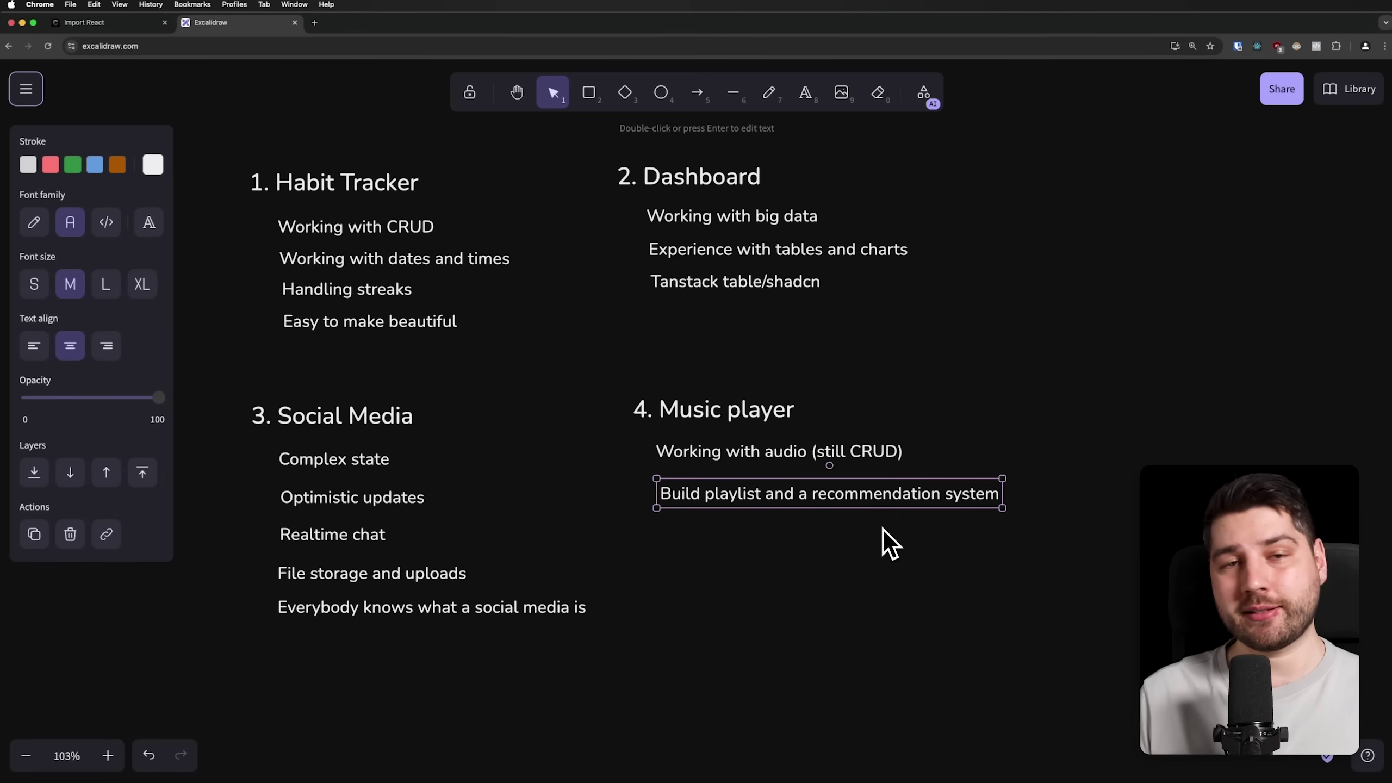
double_click(741, 536)
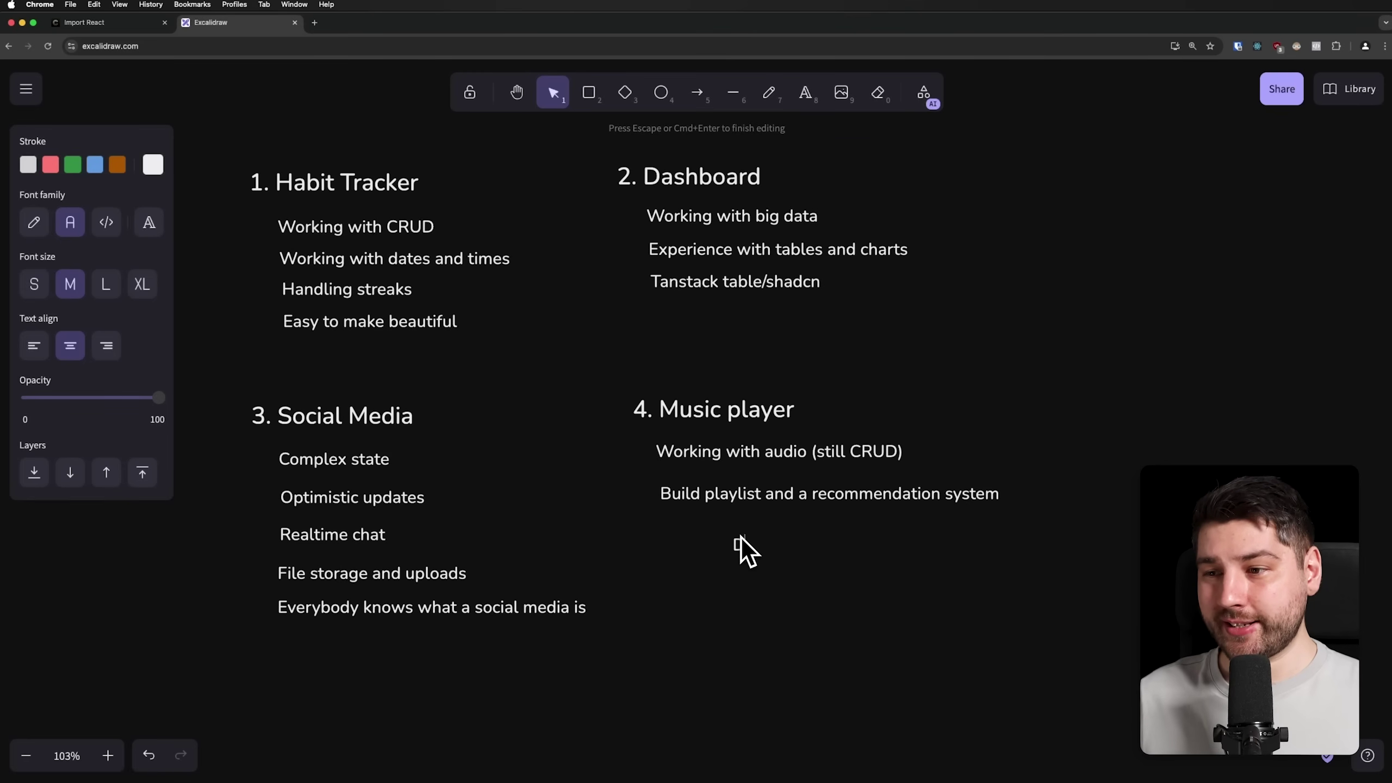
type("Different project tha")
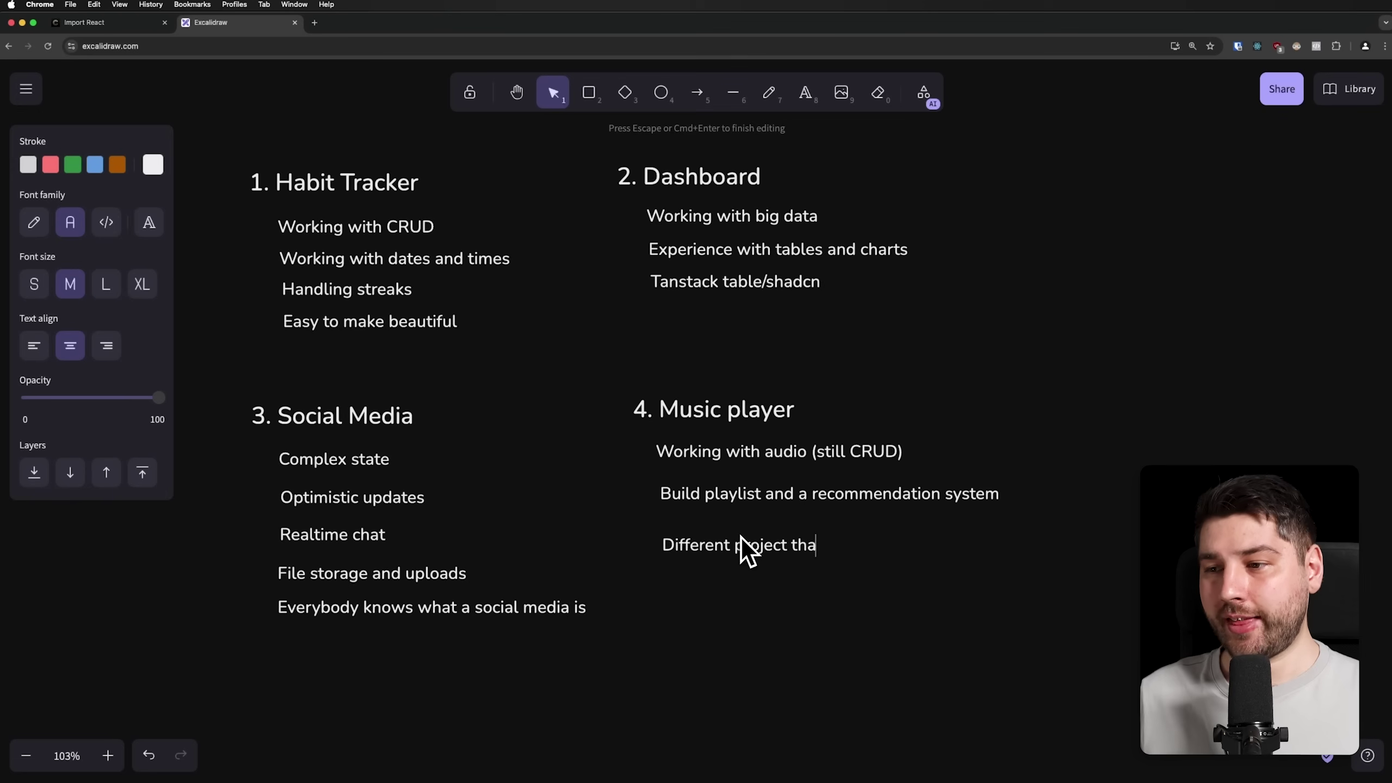
type("t sets you ")
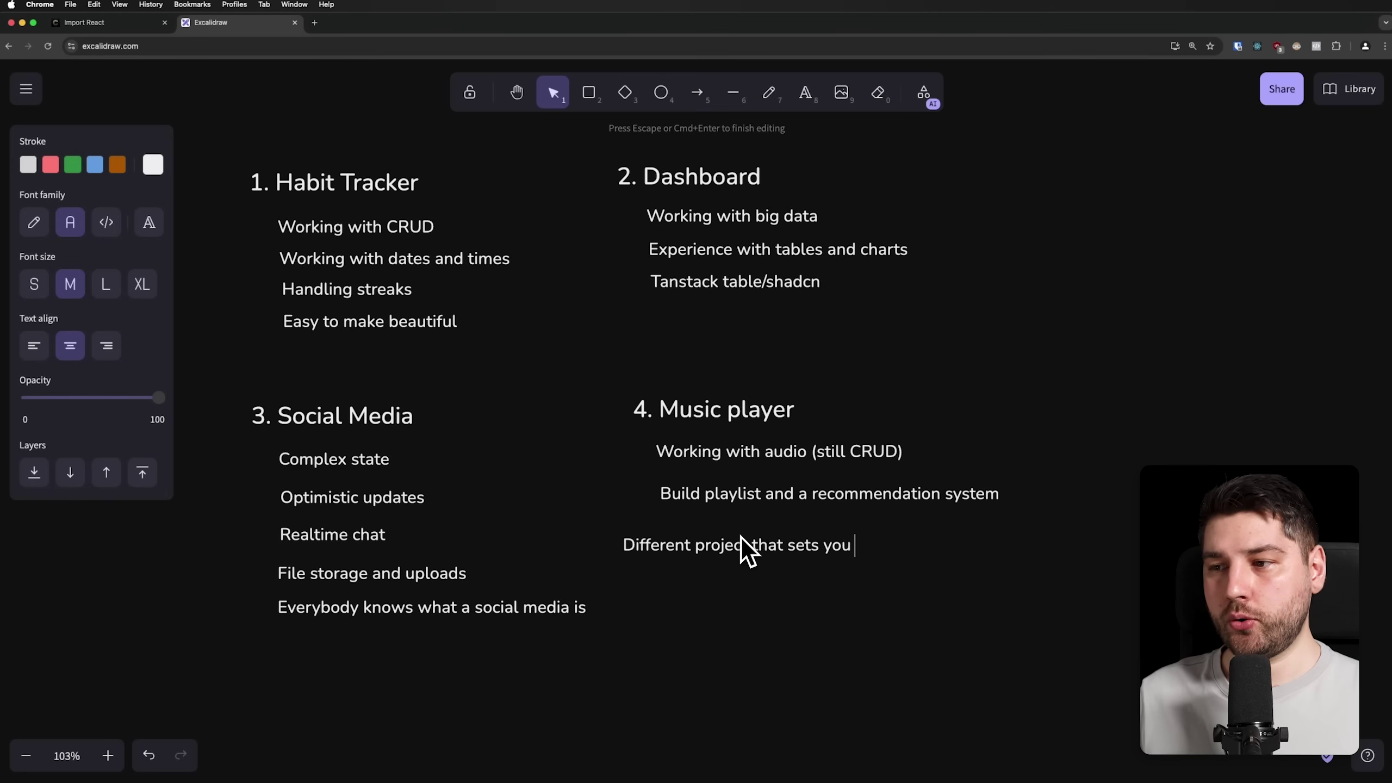
type("apart")
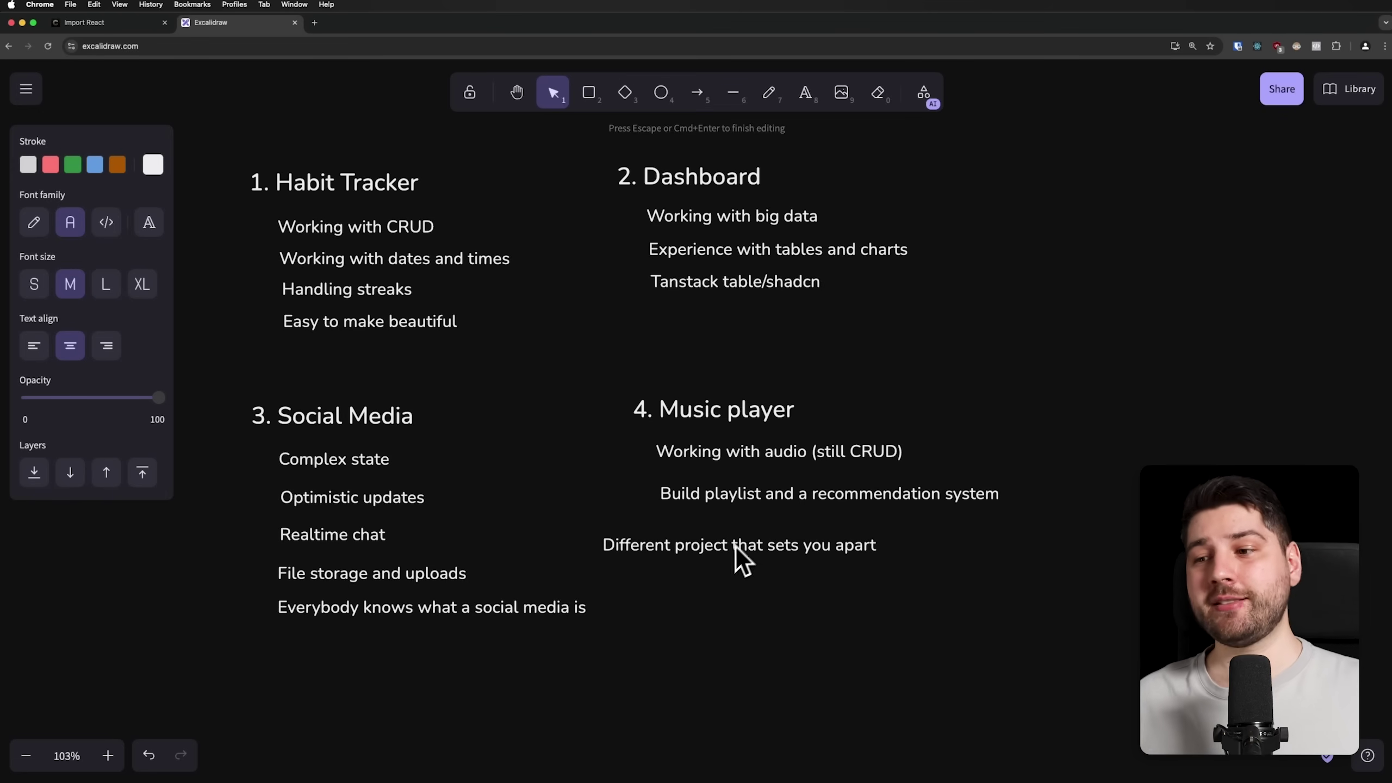
Place 'Different project that sets you apart' under the playlist line, undoing an accidental deletion.
left_click(715, 566)
left_click_drag(706, 552, 763, 541)
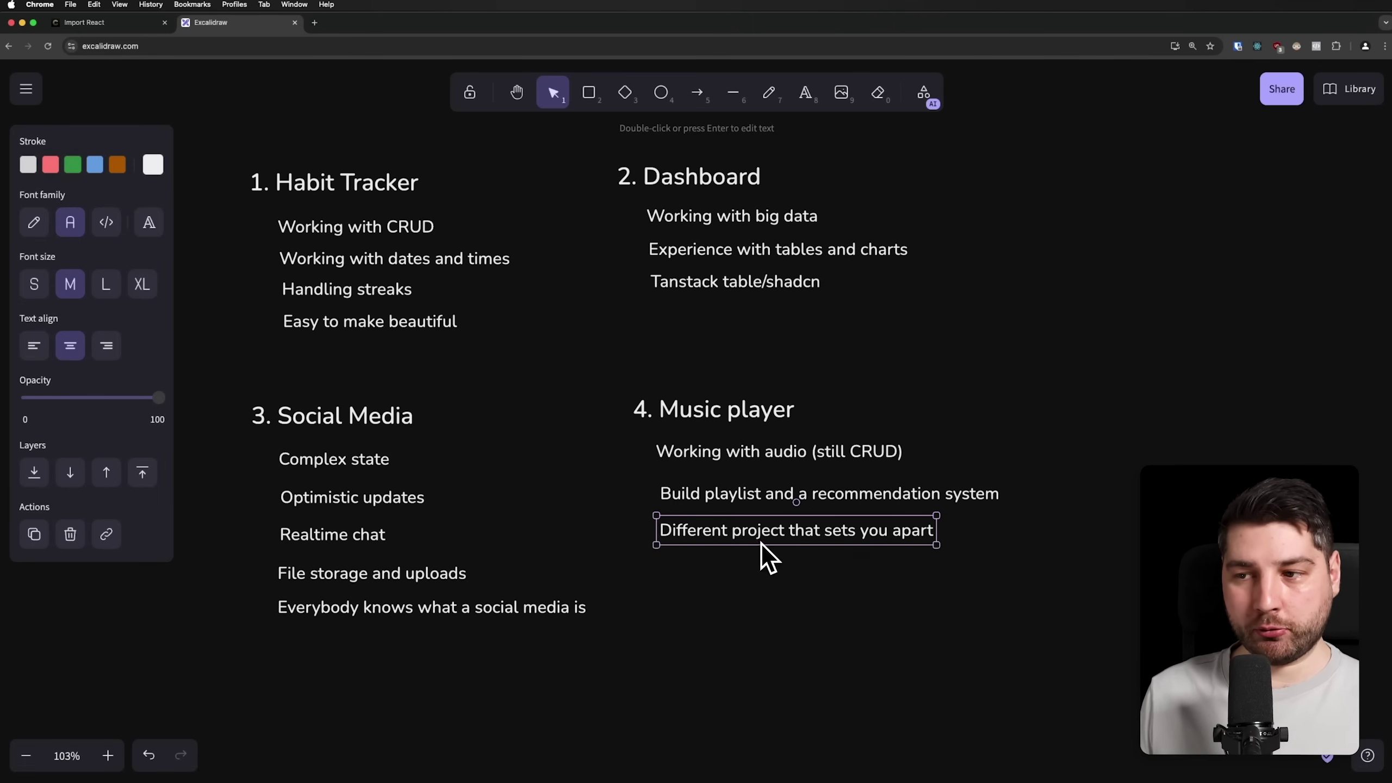
key("Delete")
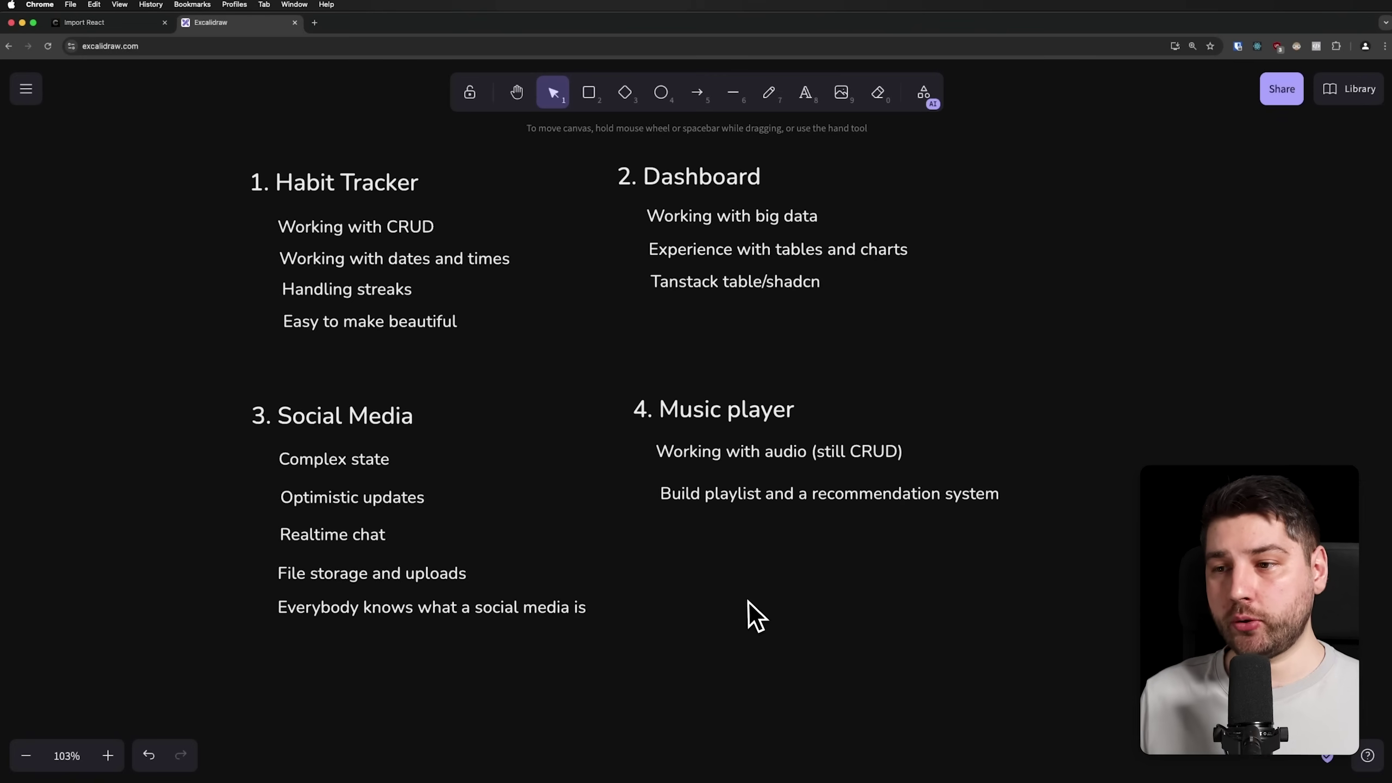
key("super+z")
left_click(748, 615)
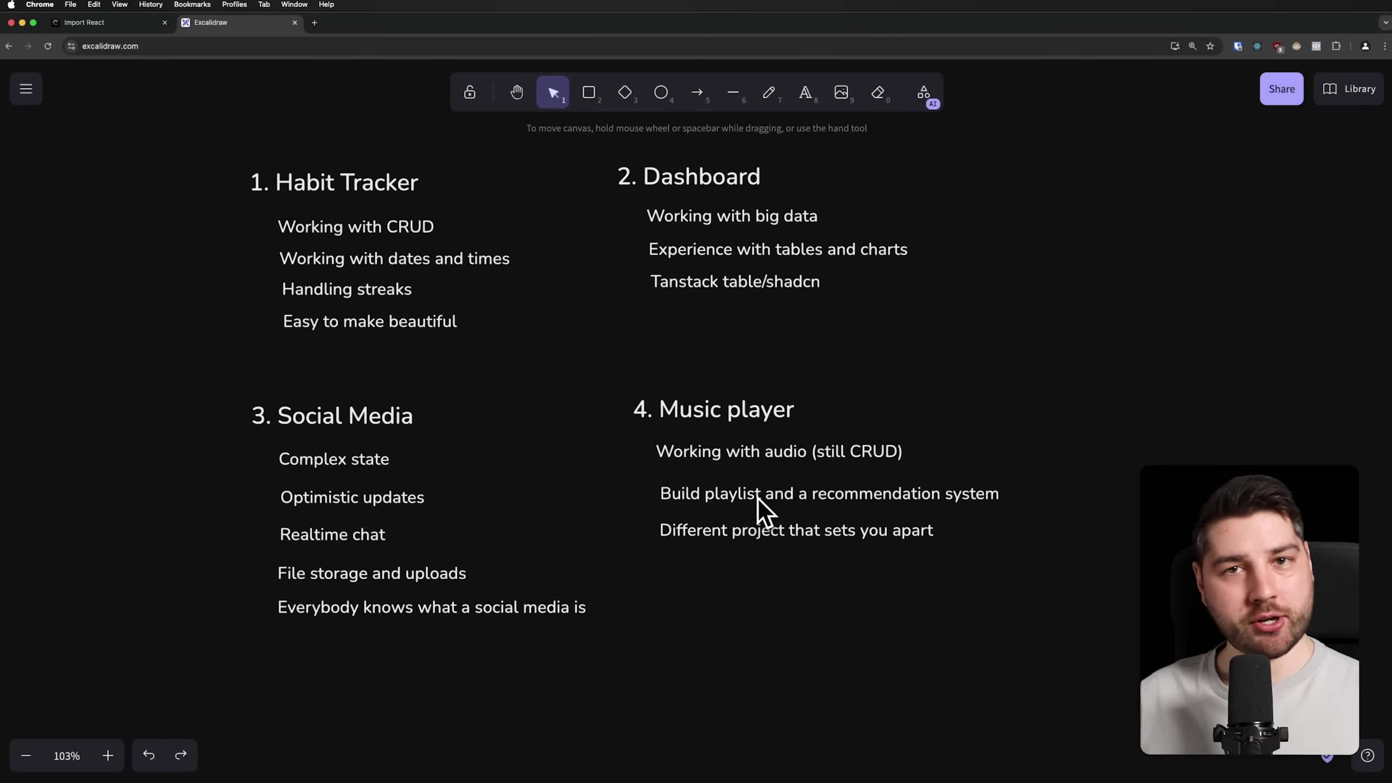
scroll(759, 498, "down", 3)
Duplicate '4. Music player', move the copy below Social Media, and retitle it '5. 3d Project'.
left_click(674, 275)
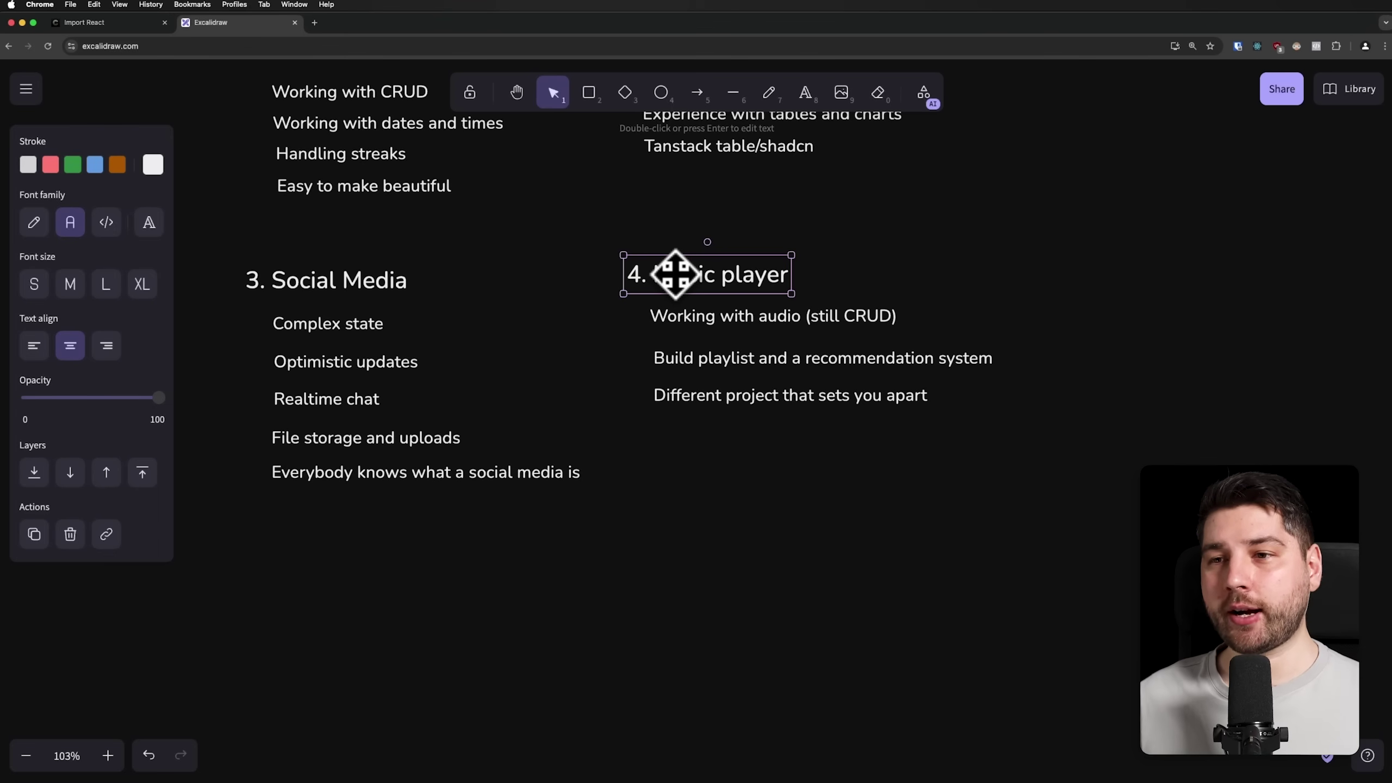
key("ctrl+d")
left_click_drag(667, 301, 265, 577)
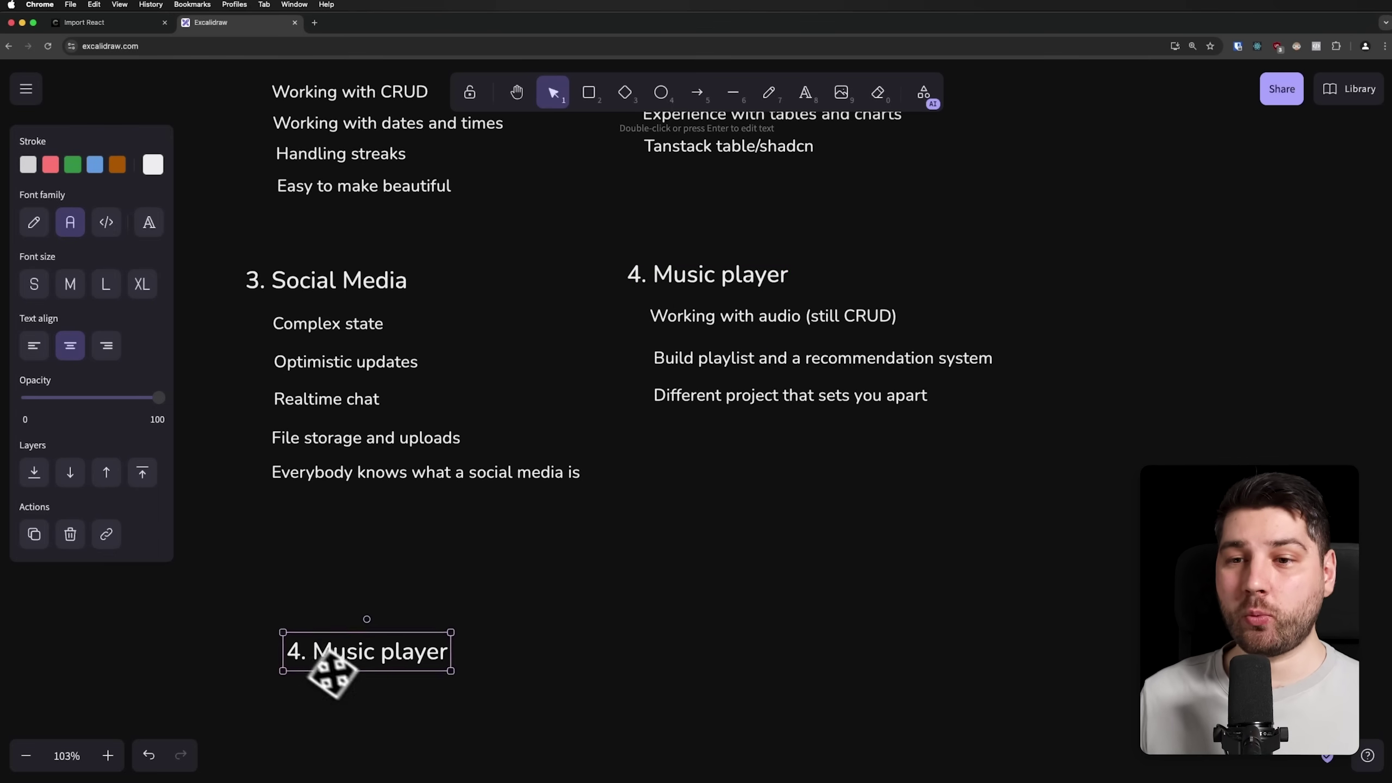
double_click(267, 576)
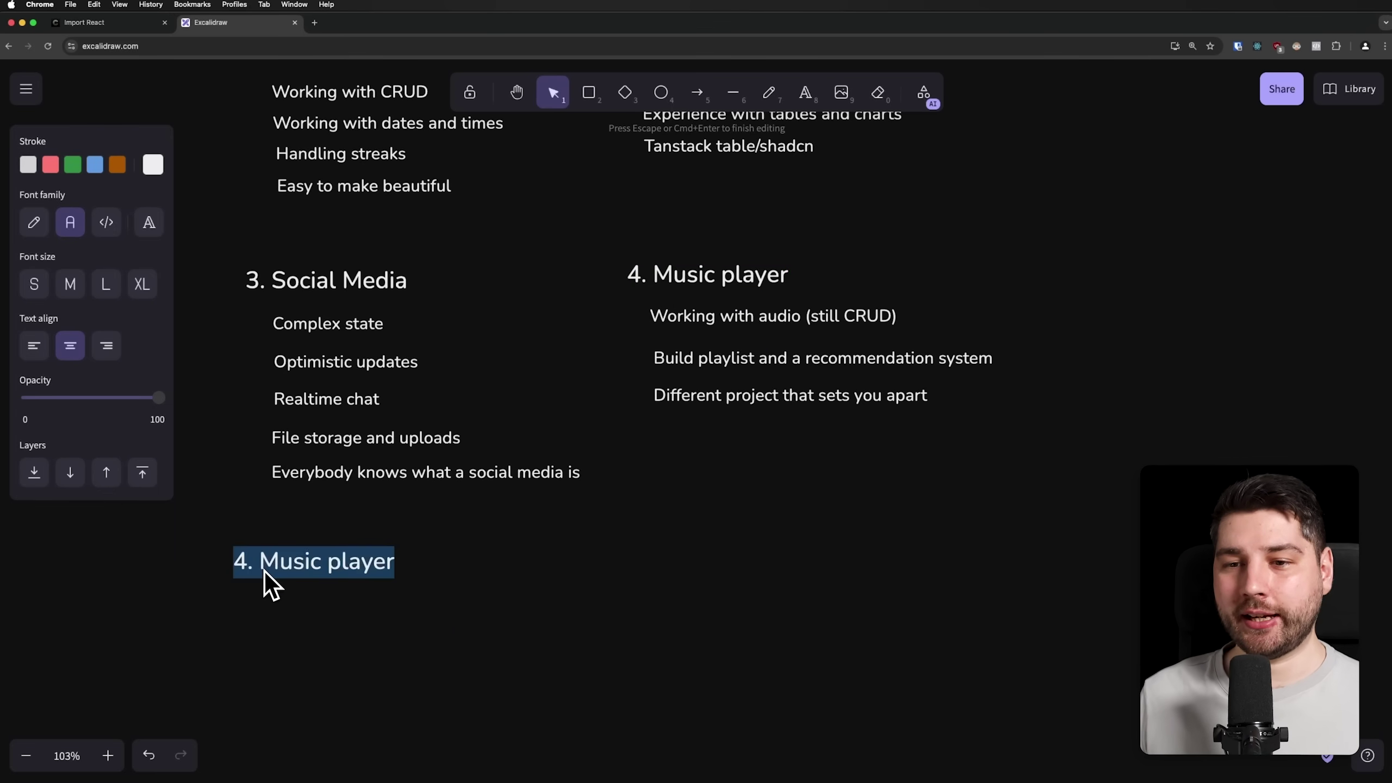
type("5. 3d Project")
key("Escape")
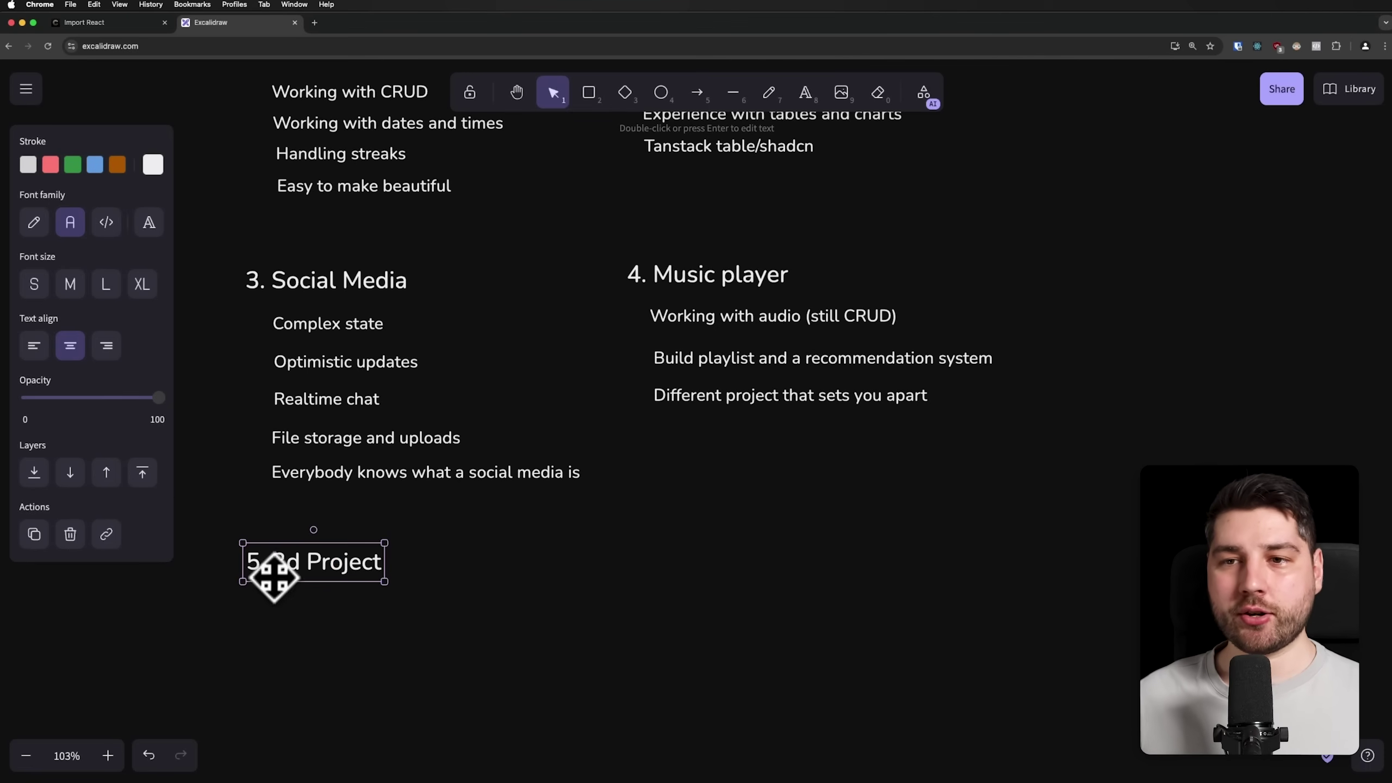
left_click_drag(271, 573, 283, 567)
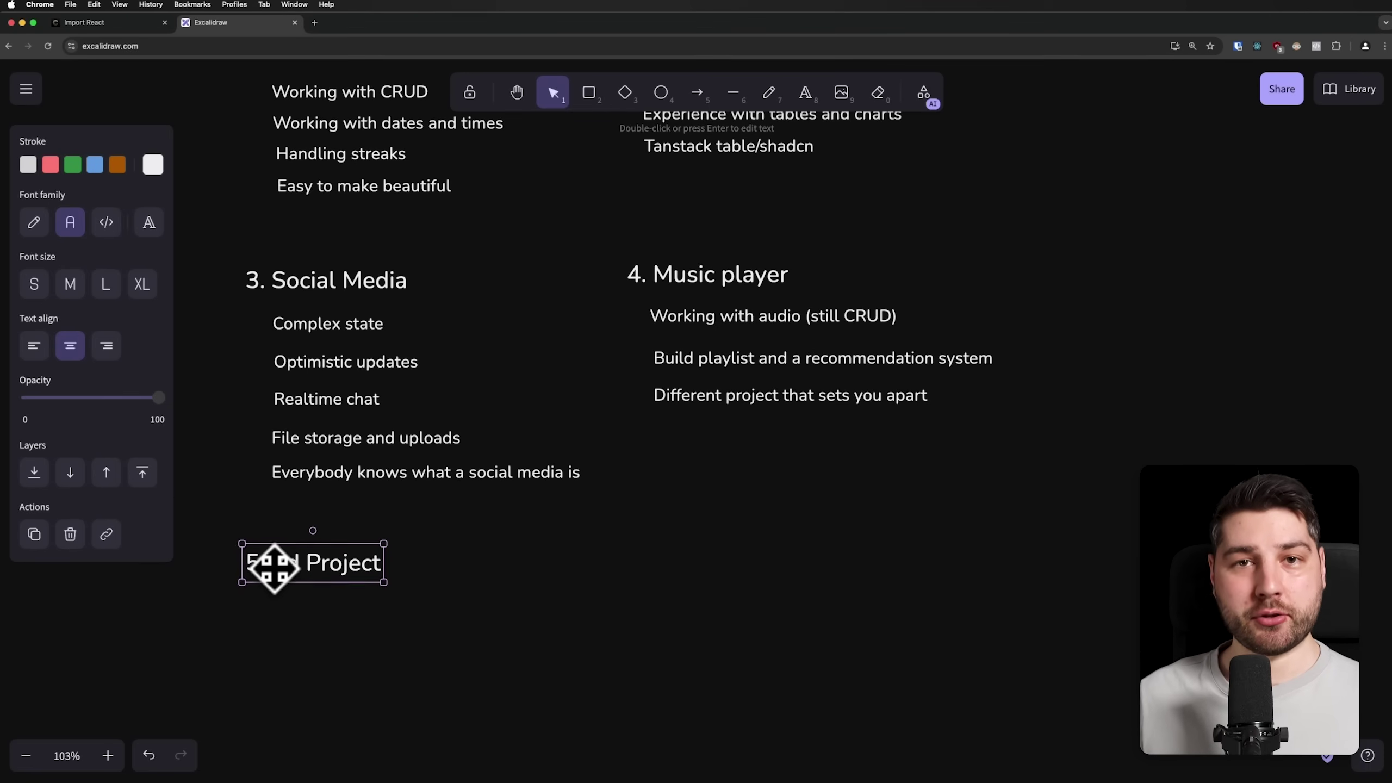
scroll(449, 572, "down", 3)
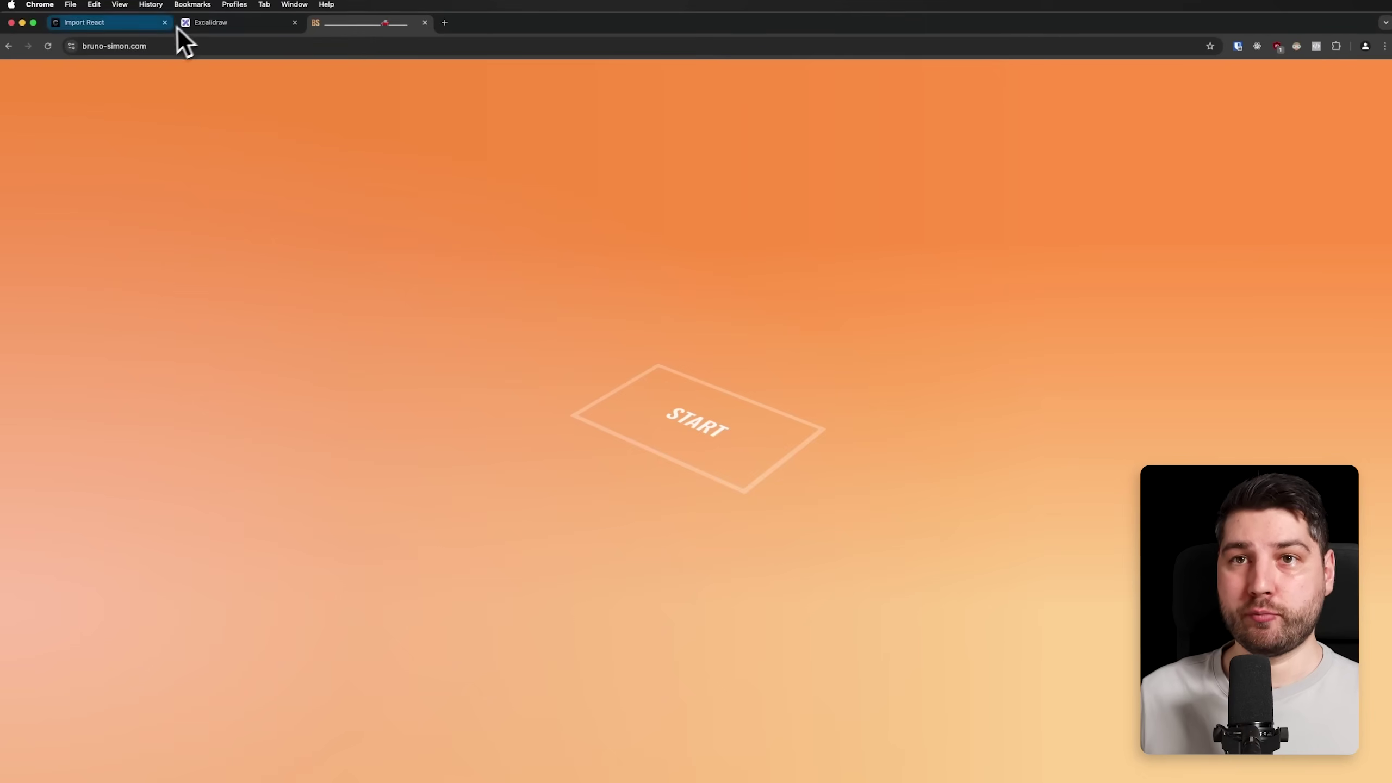
Drive the car around Bruno Simon's 3D portfolio world, then close the portfolio tab.
left_click(688, 444)
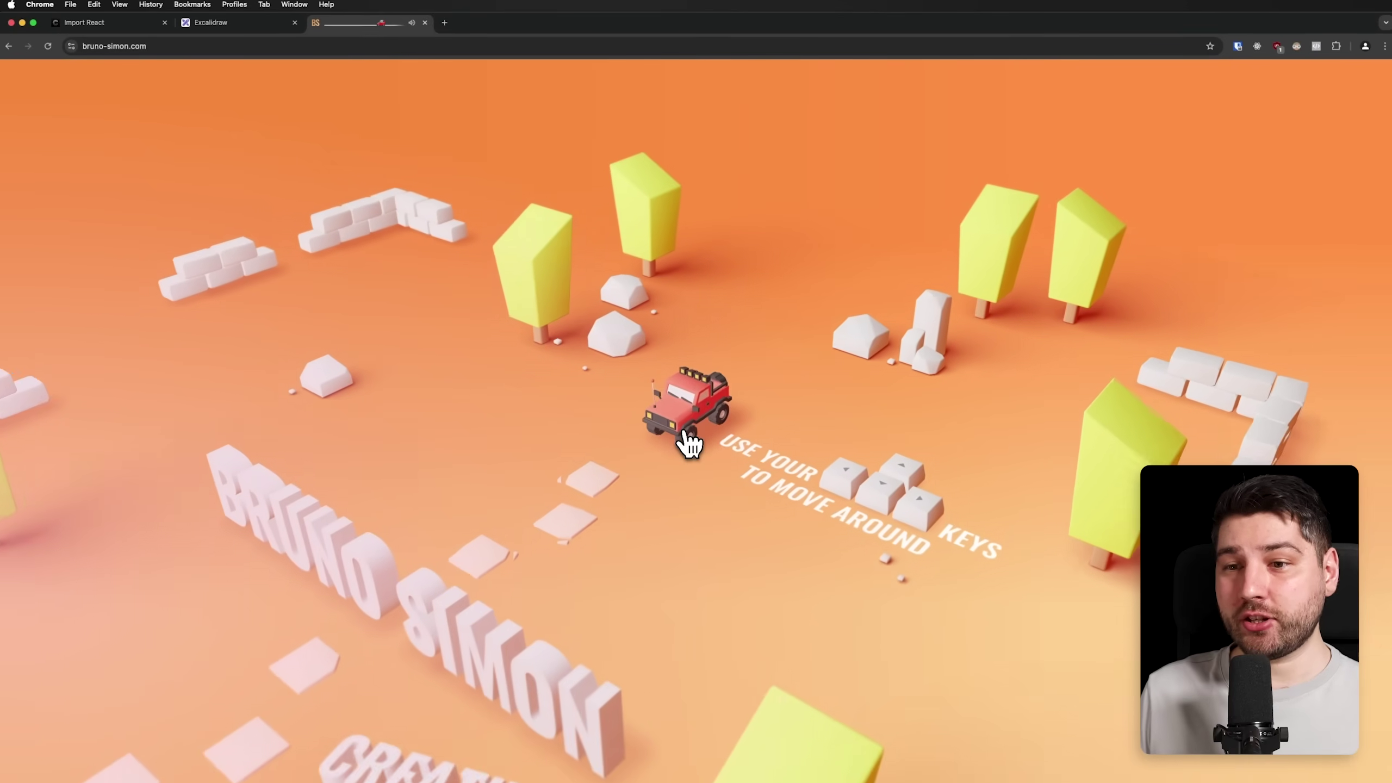
key("Up")
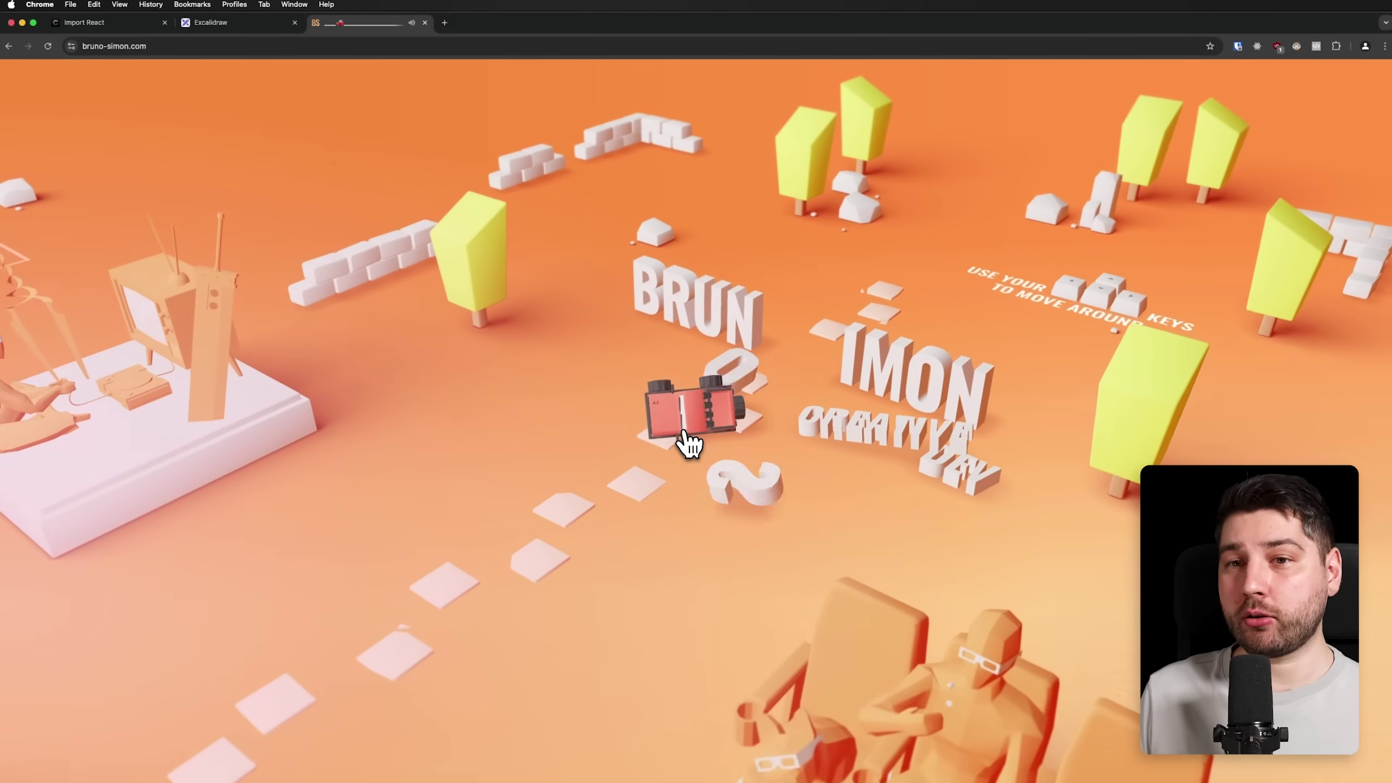
key("Up")
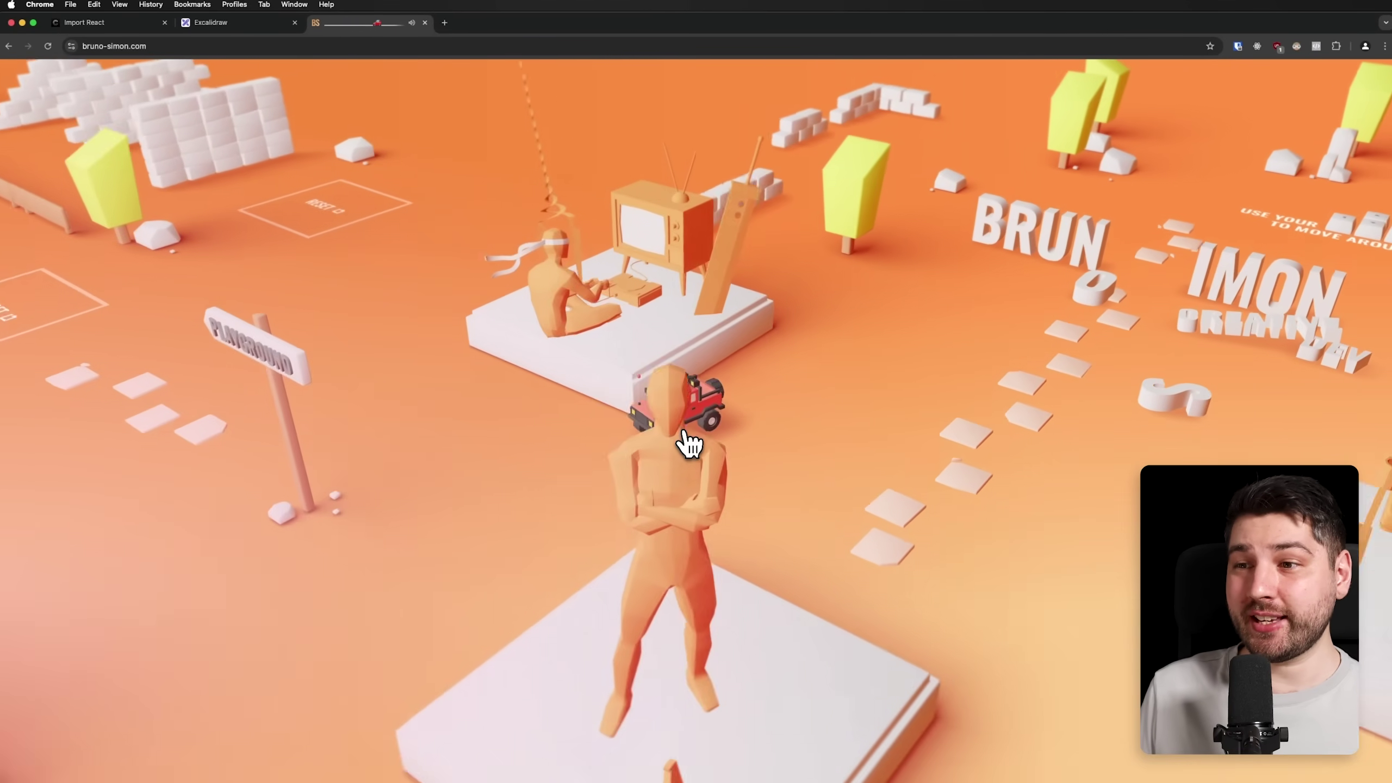
key("Up")
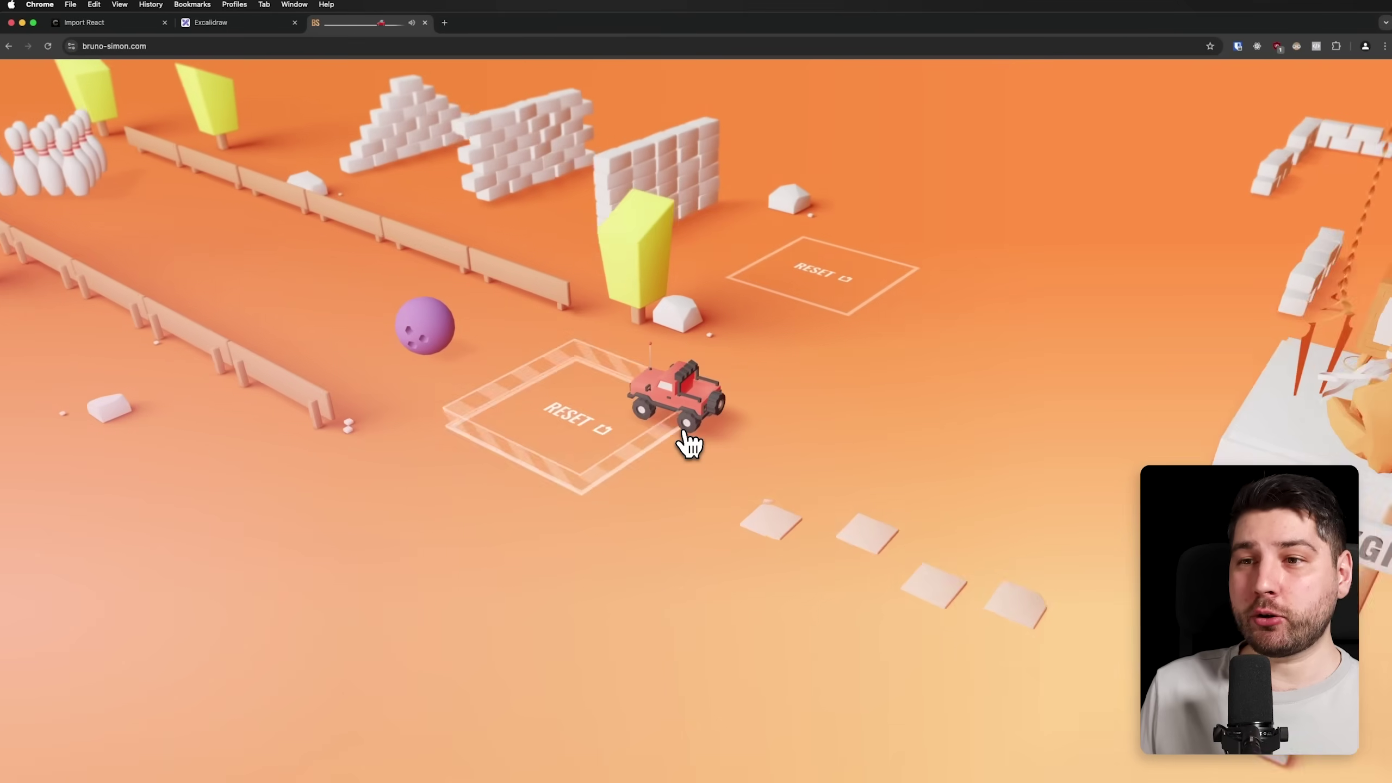
key("Up")
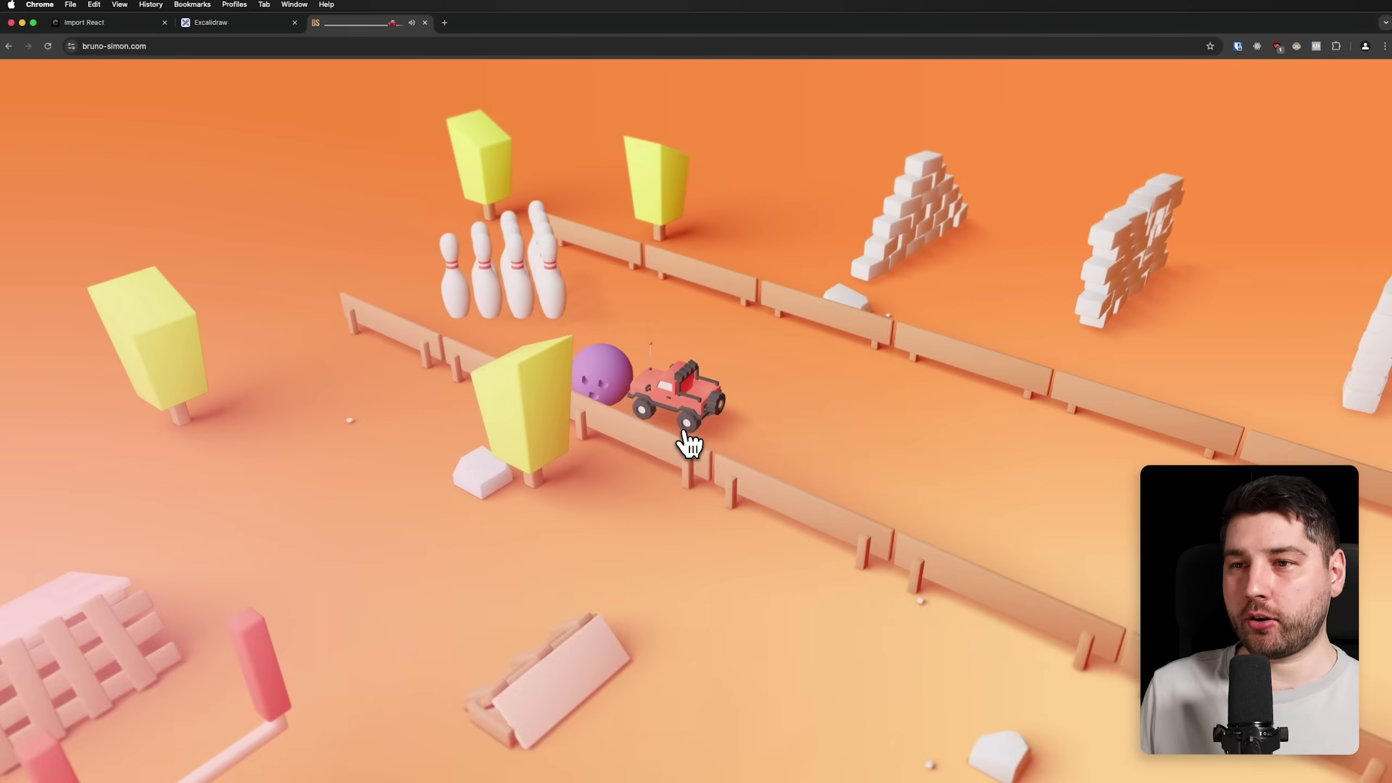
key("Up")
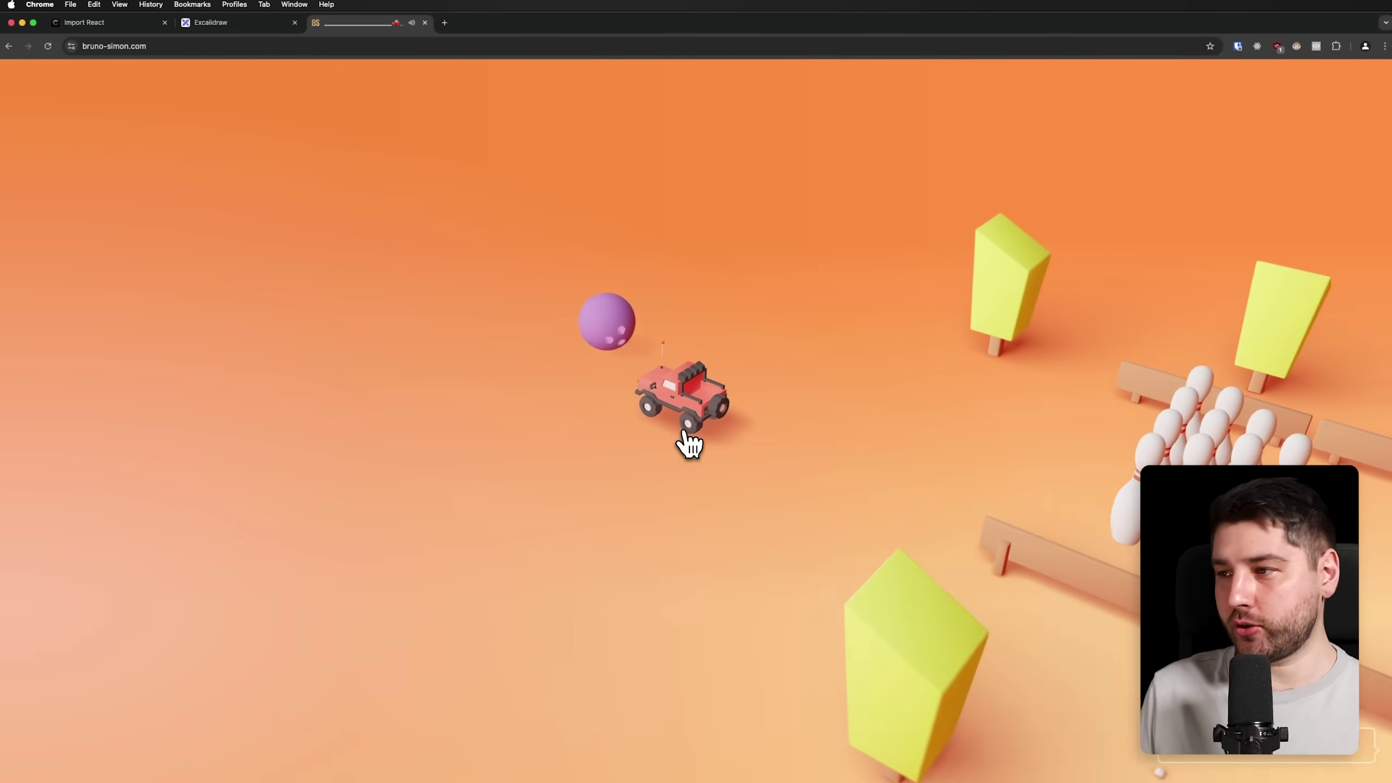
key("Up")
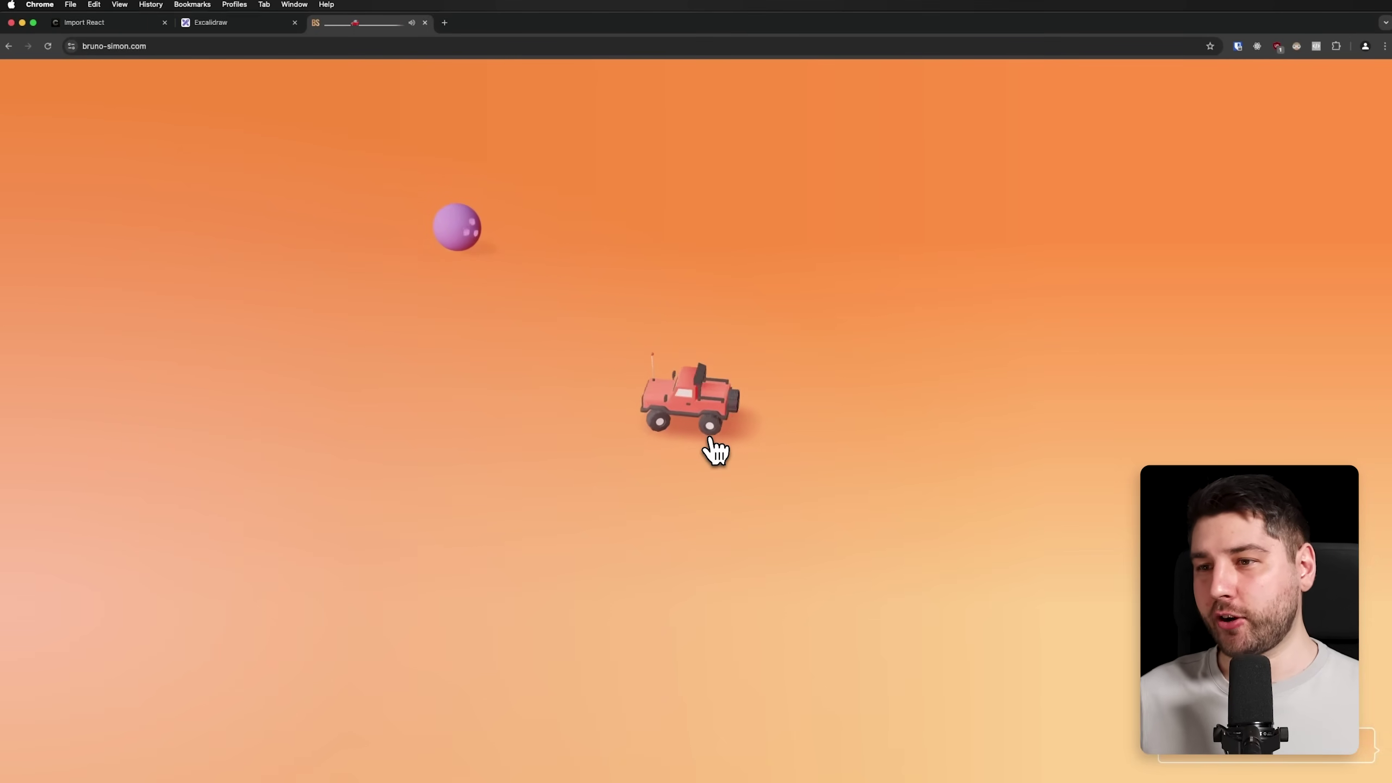
key("Up")
key("Up")
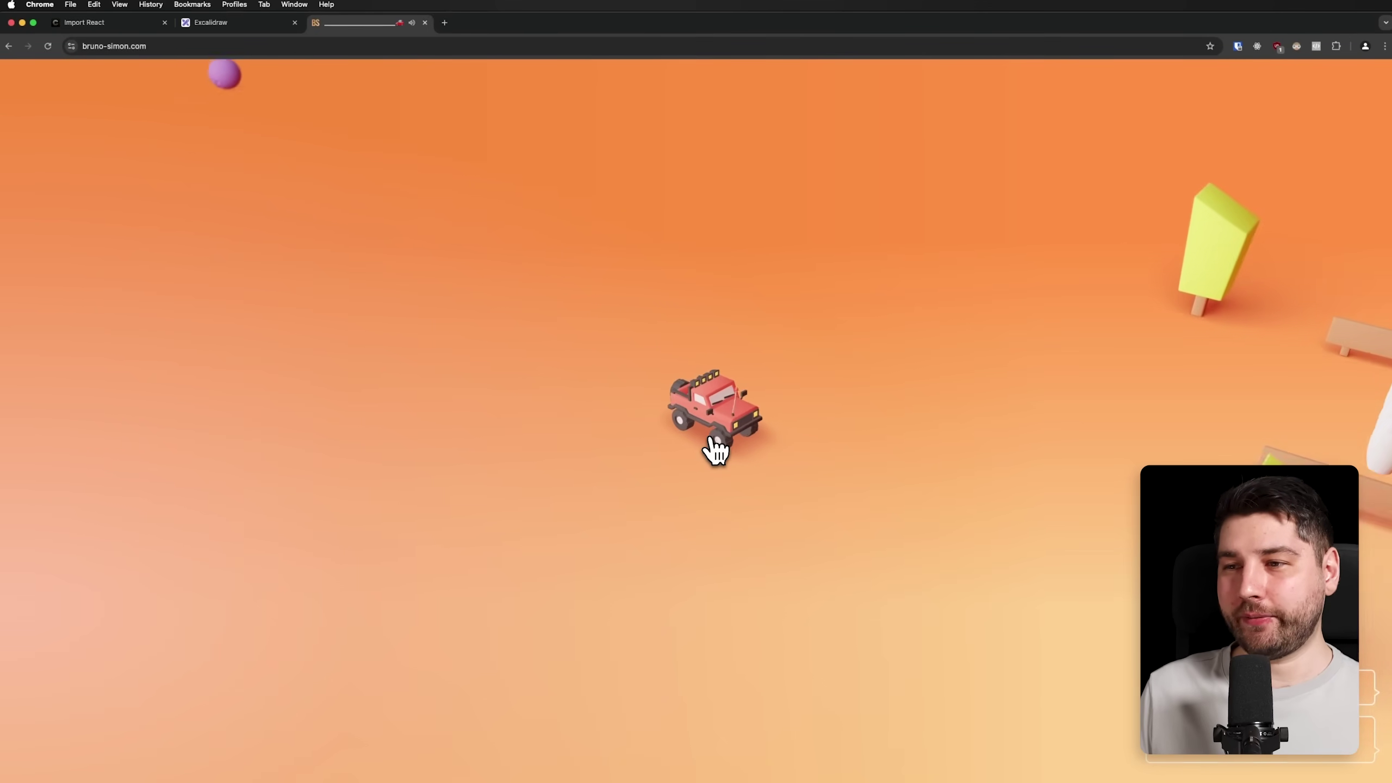
key("Up")
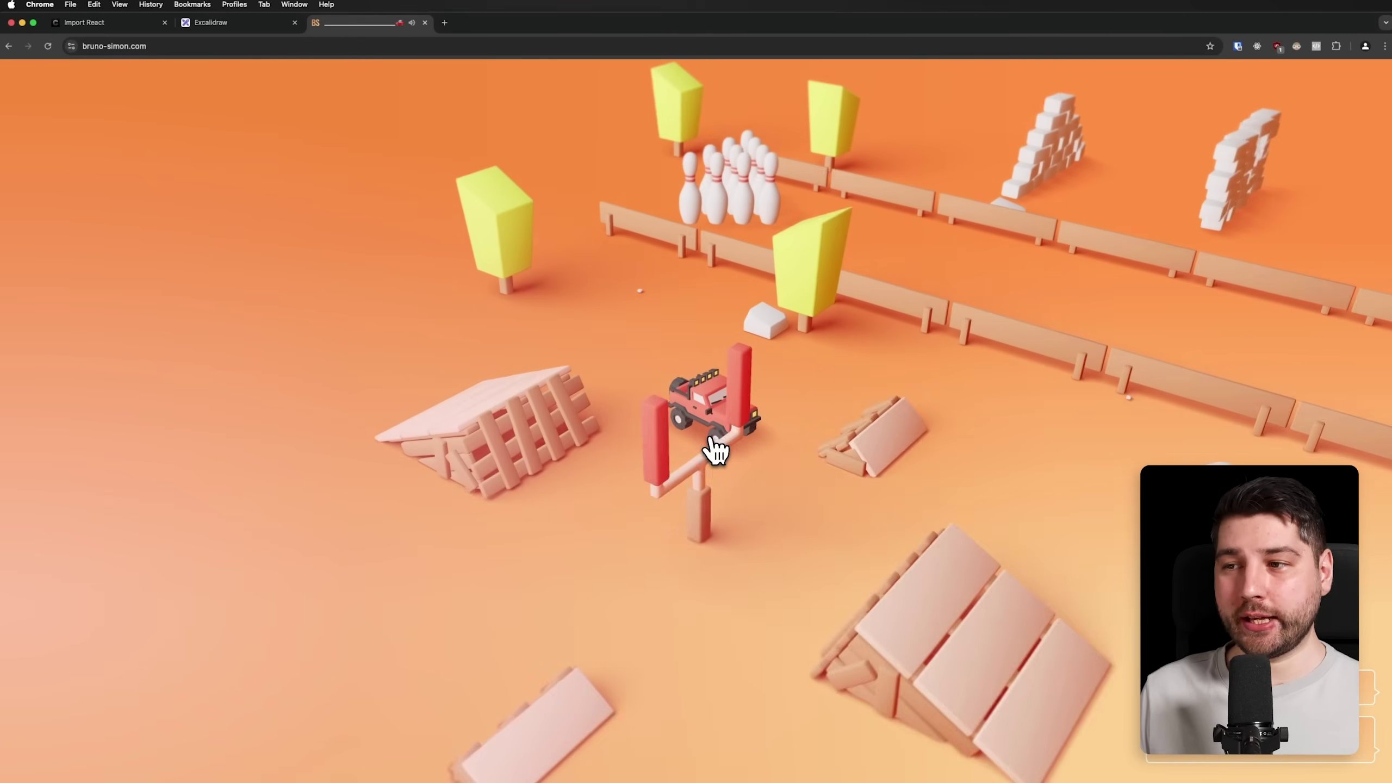
key("Up")
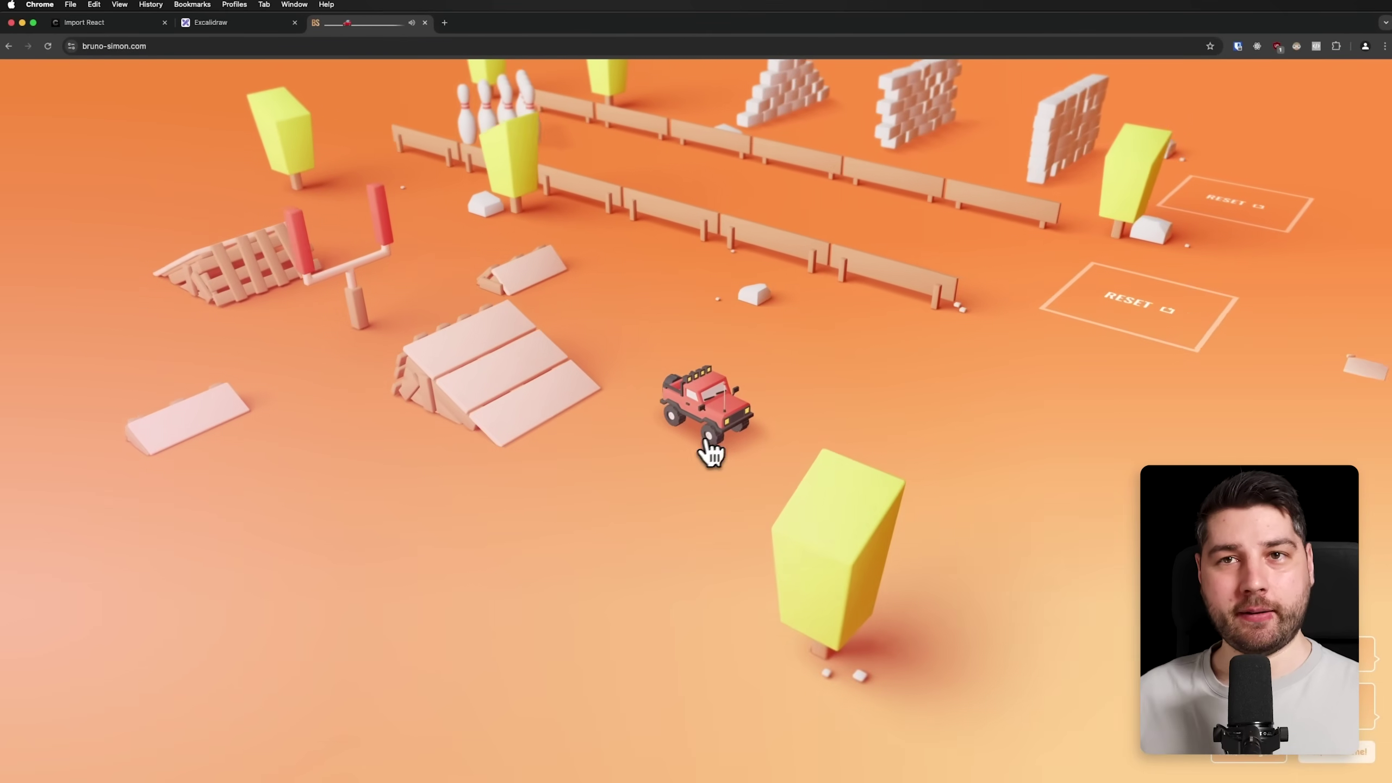
key("Up")
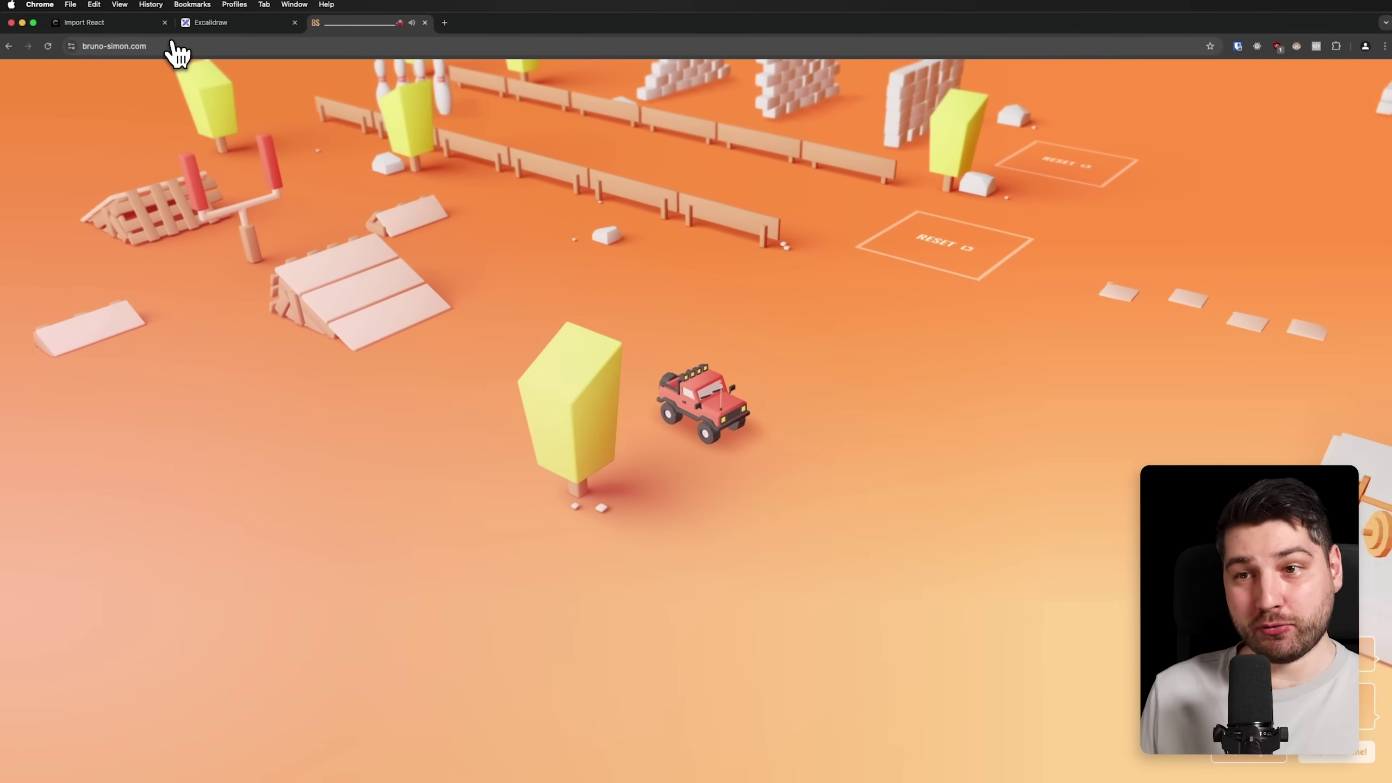
key("Up")
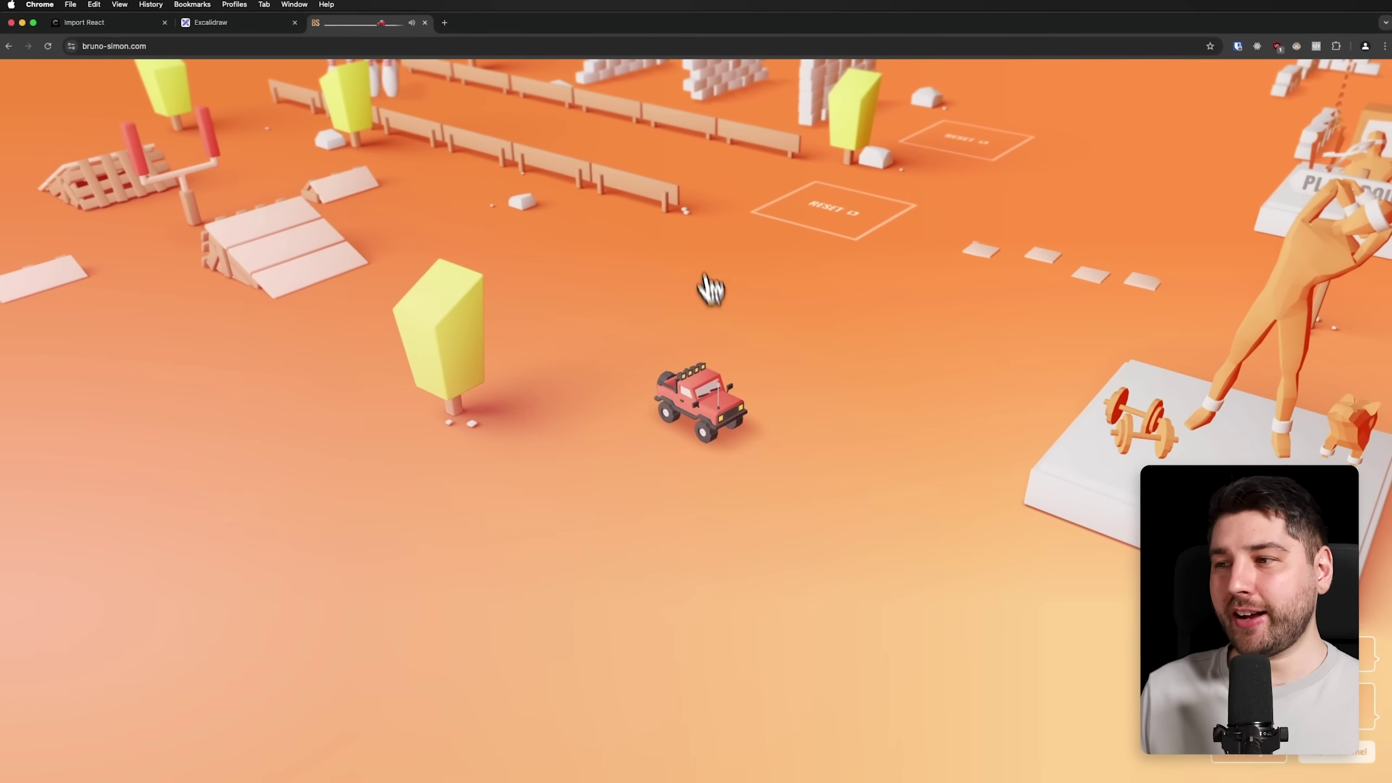
key("Up")
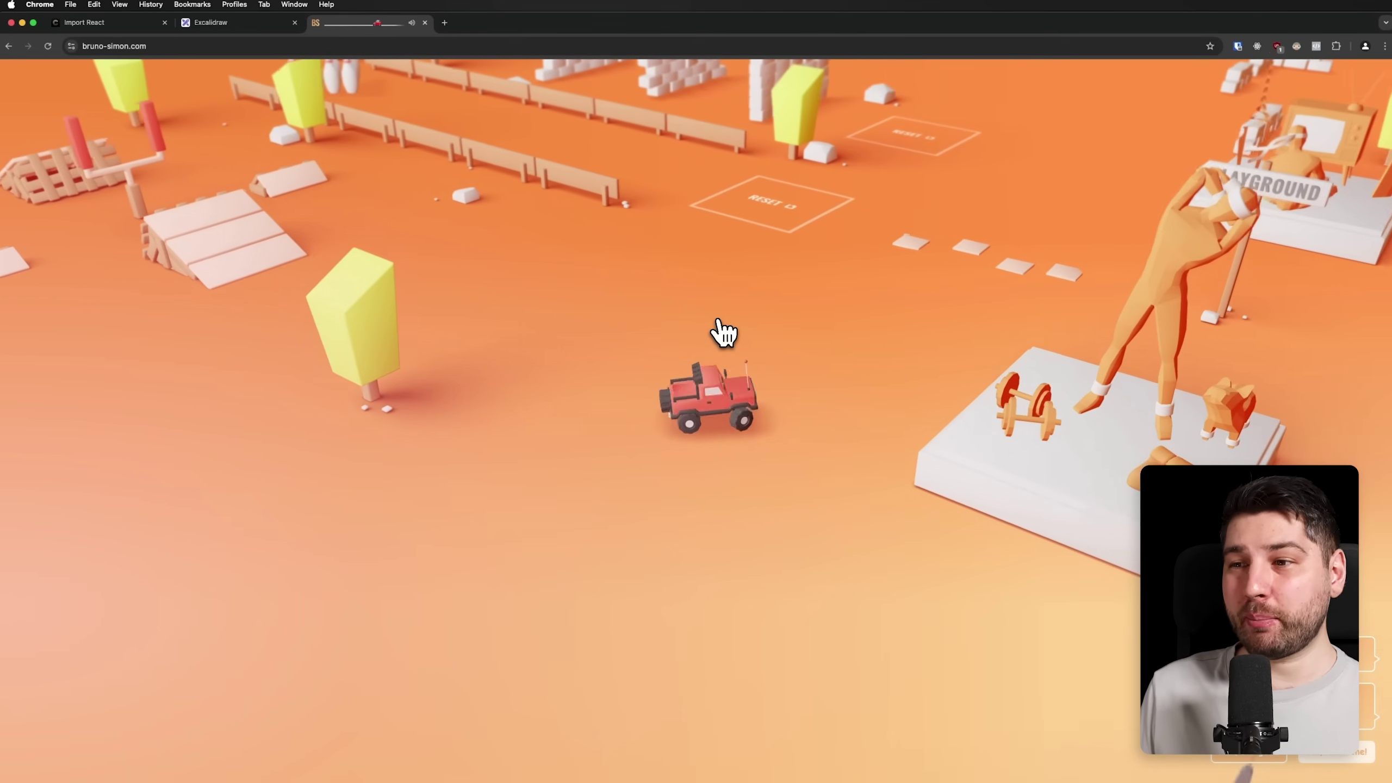
key("Up")
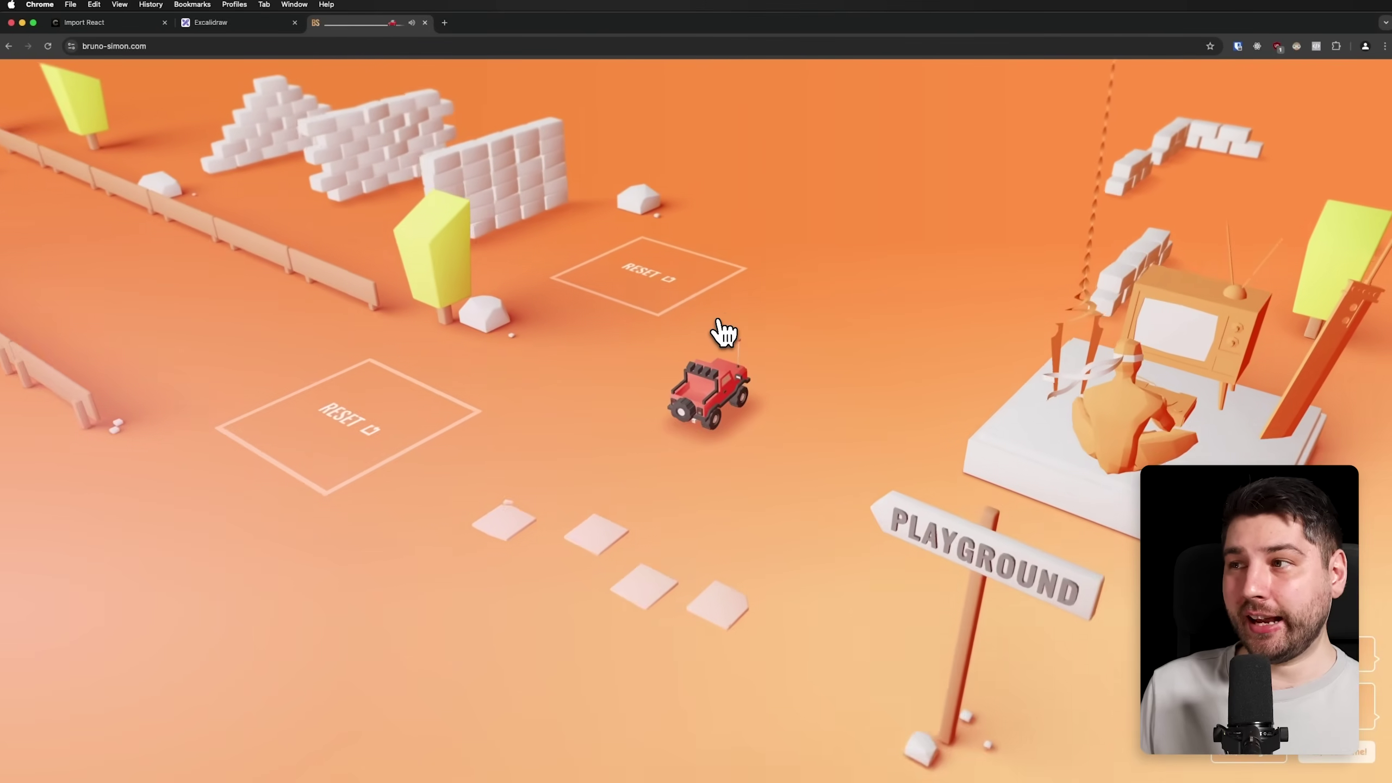
key("Up")
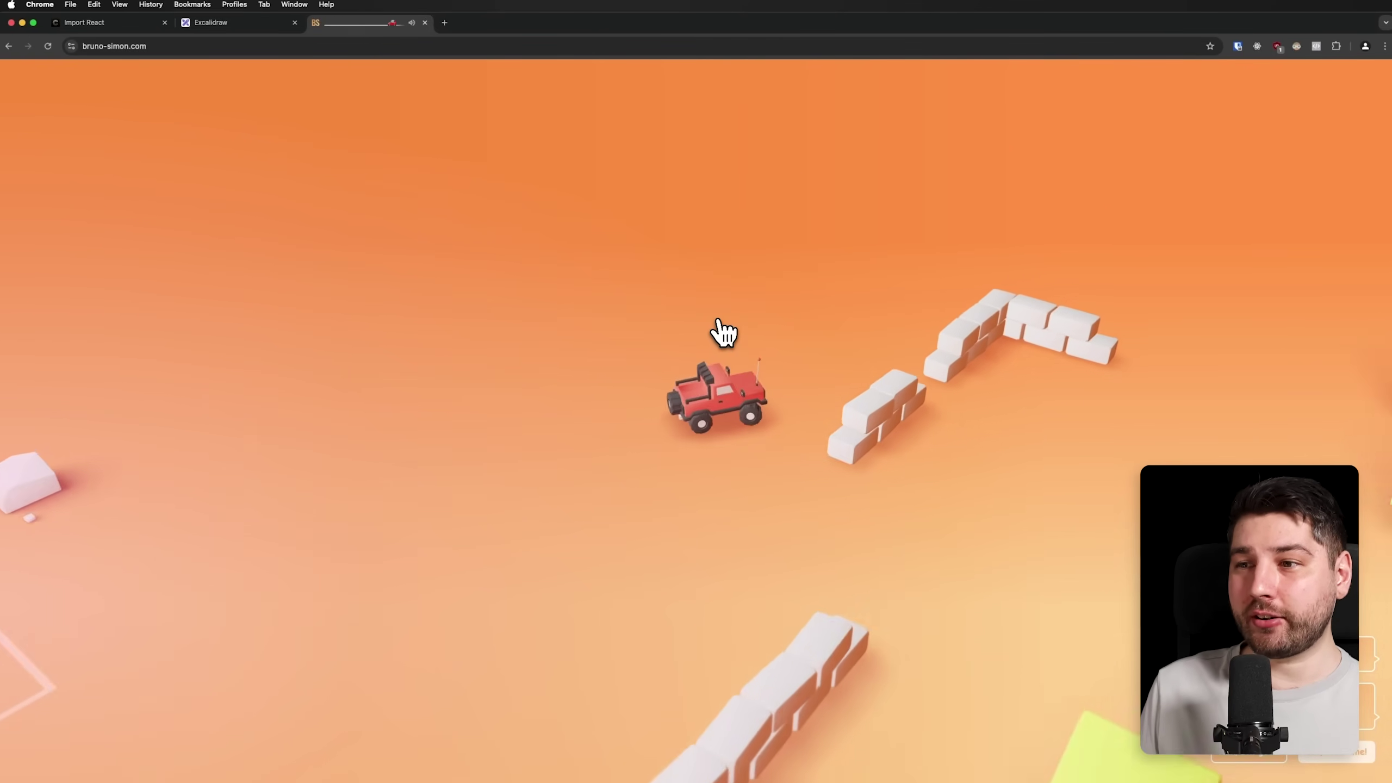
key("Up")
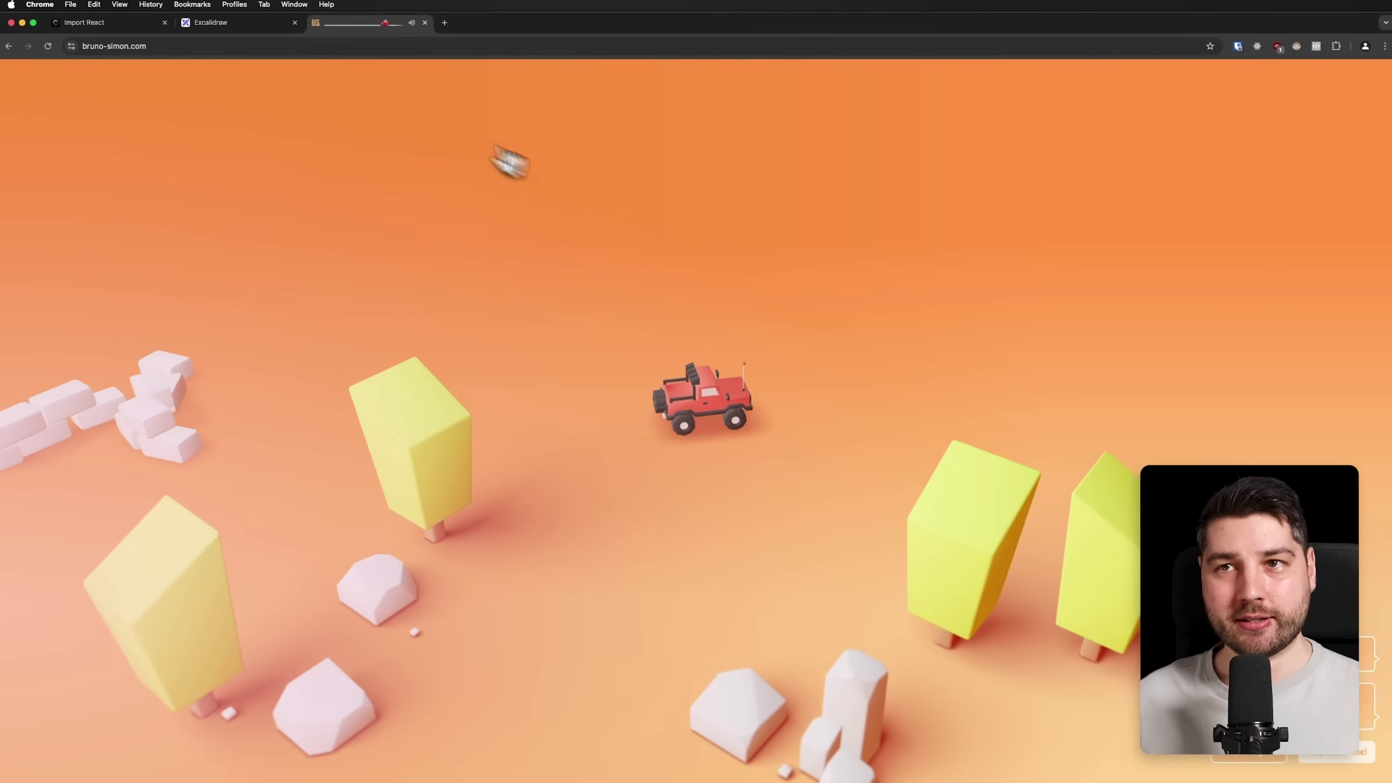
key("super+w")
key("super+w")
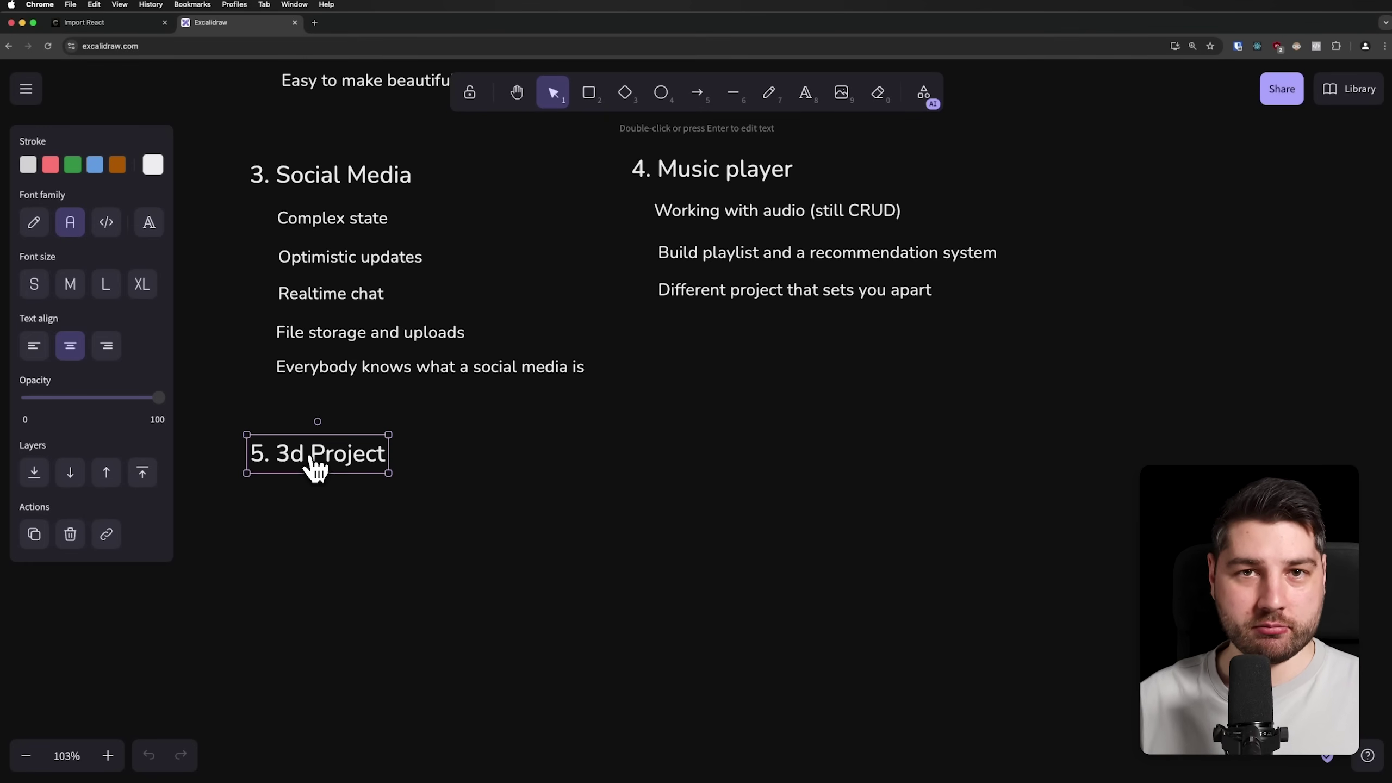
Open '5. 3d Project' for editing, then start an empty text line beneath it.
double_click(316, 466)
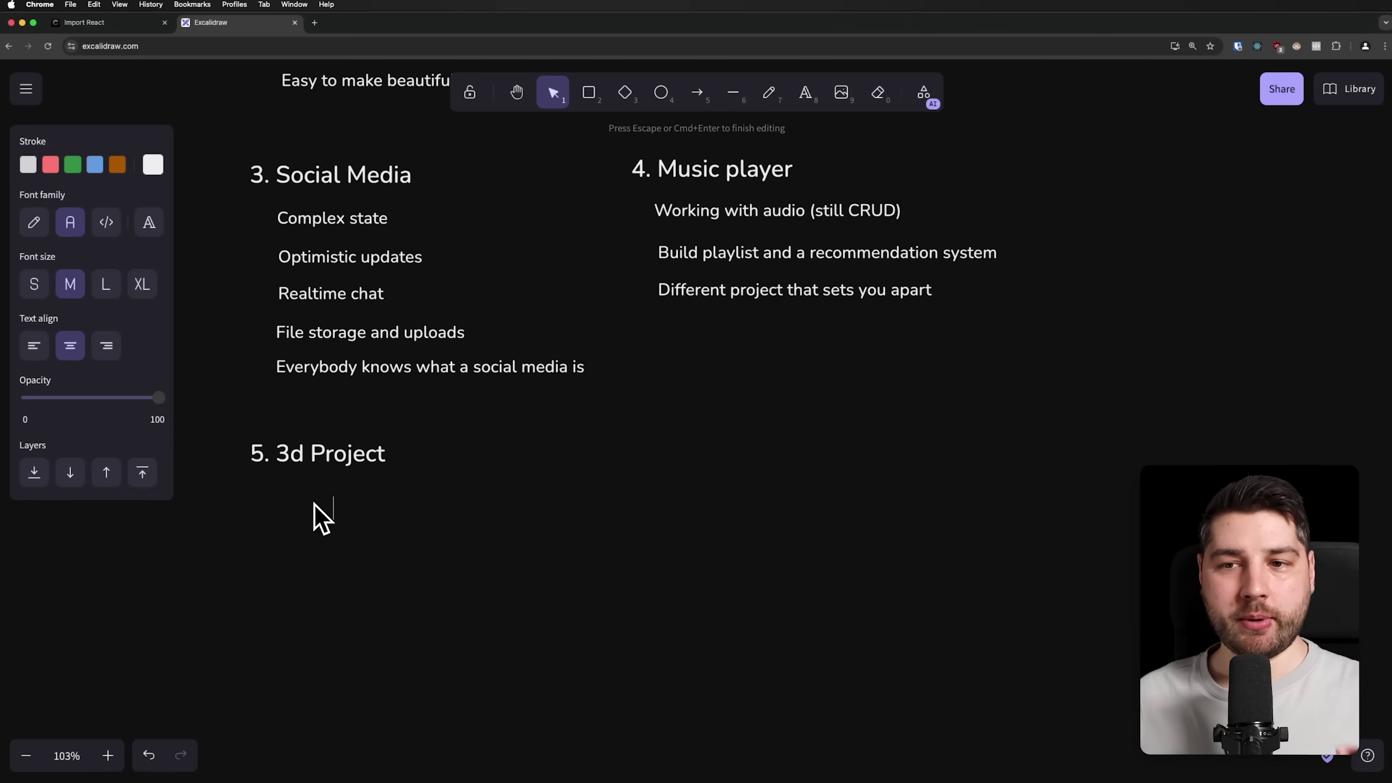
double_click(333, 508)
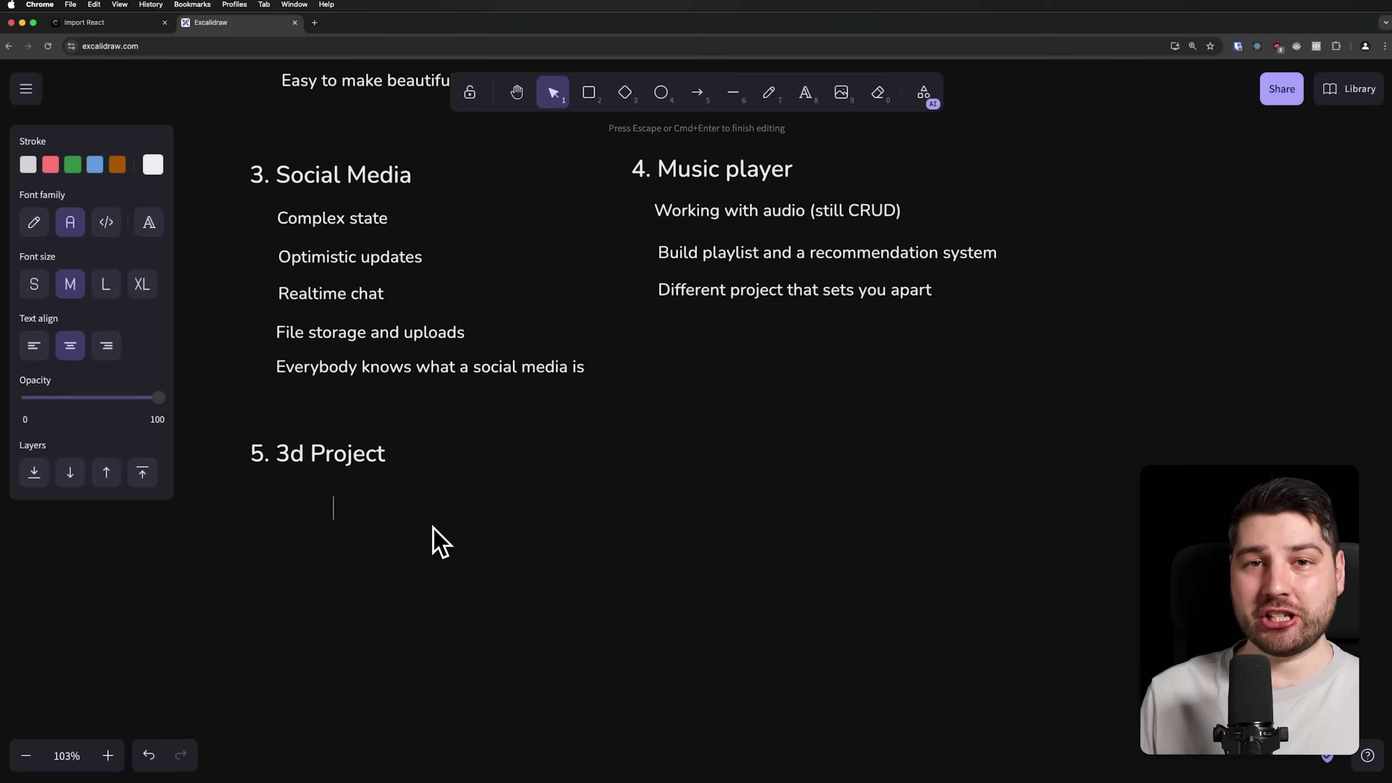
type("Wo")
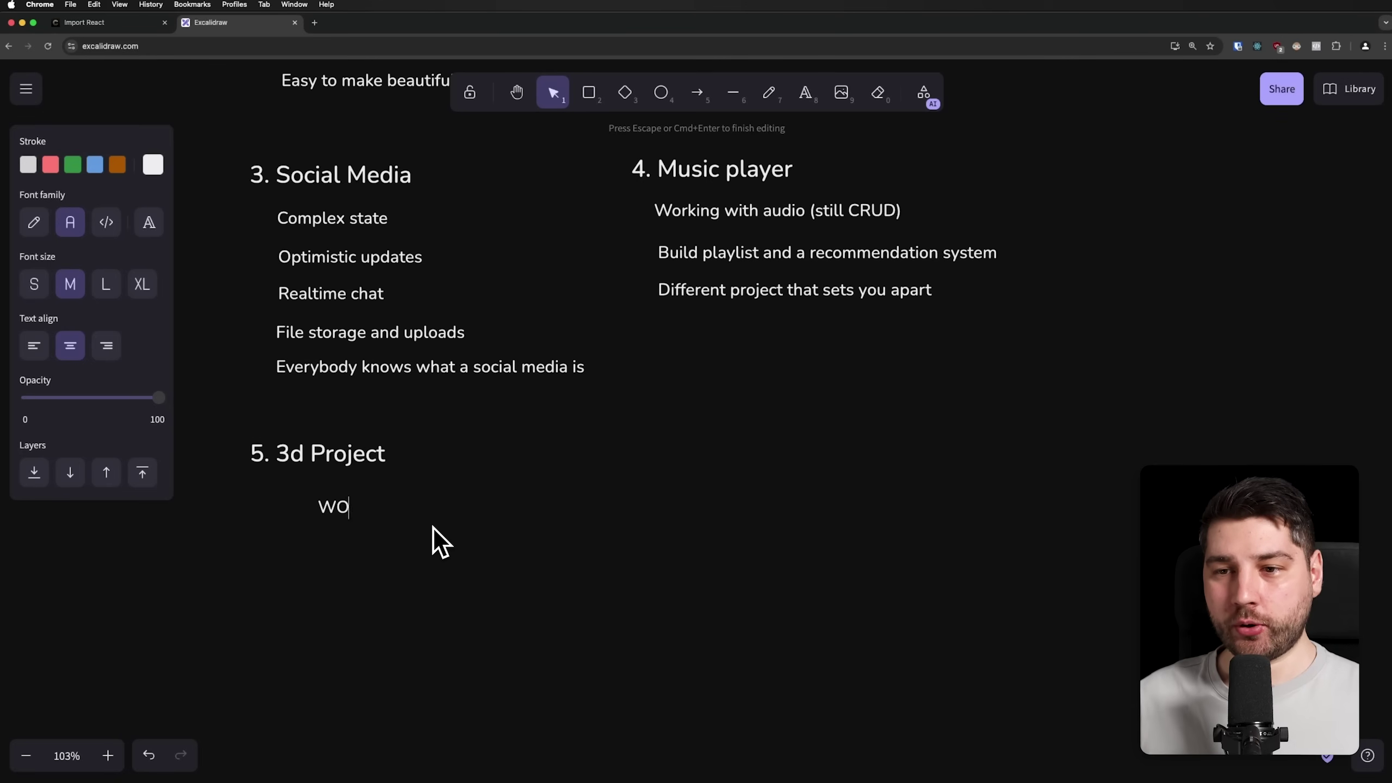
type("rking with 3d")
Finish 'Working with 3d' under the heading and duplicate that line.
key("Escape")
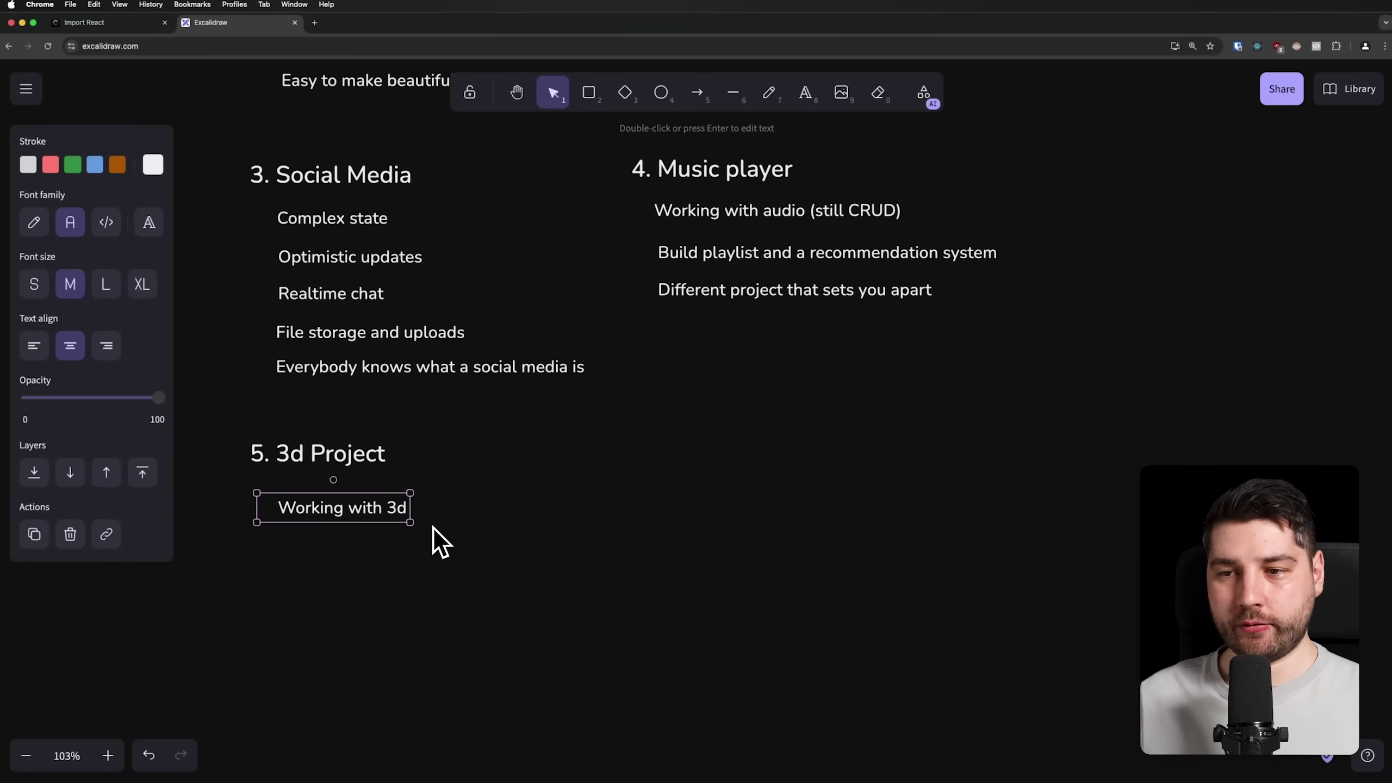
left_click_drag(364, 518, 352, 504)
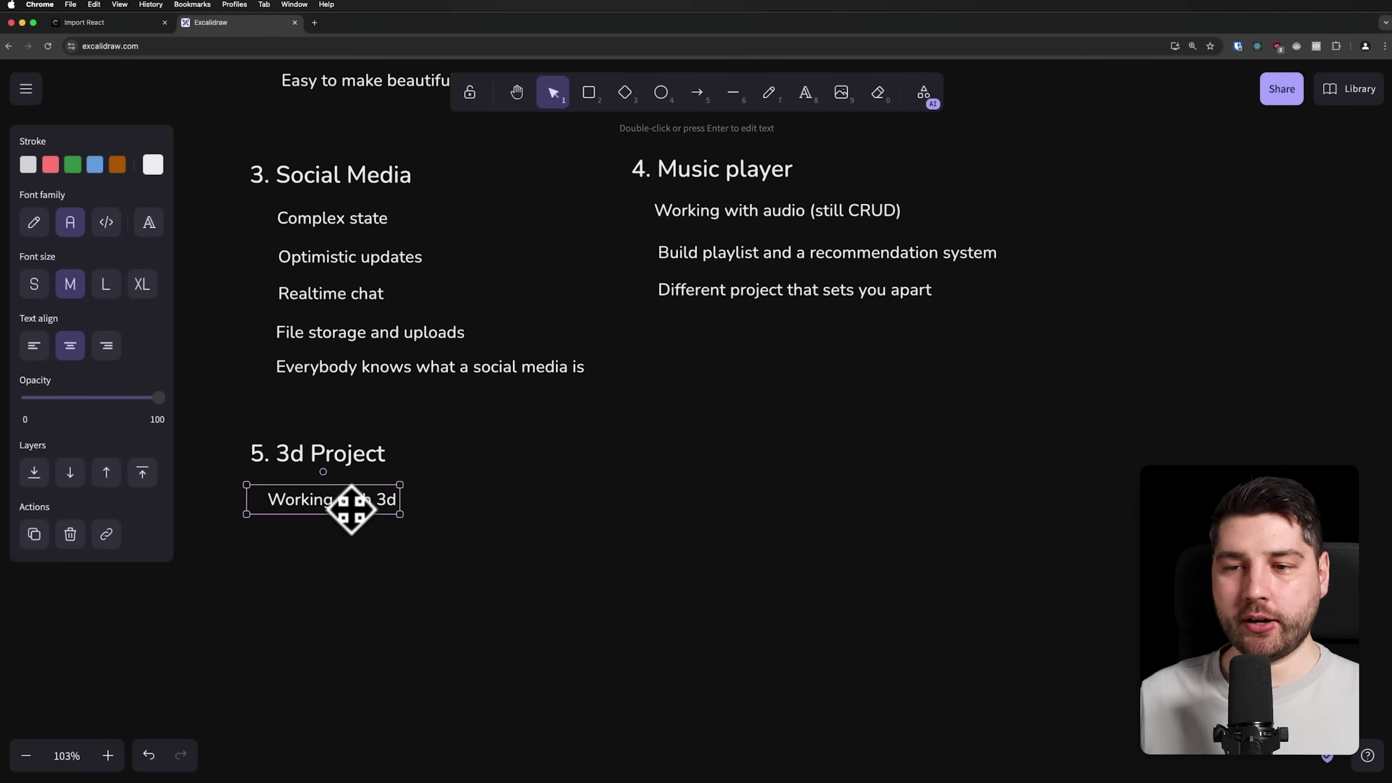
key("super+c")
key("super+v")
Change the duplicate to 'Looks really good' and align it under 'Working with 3d'.
key("Return")
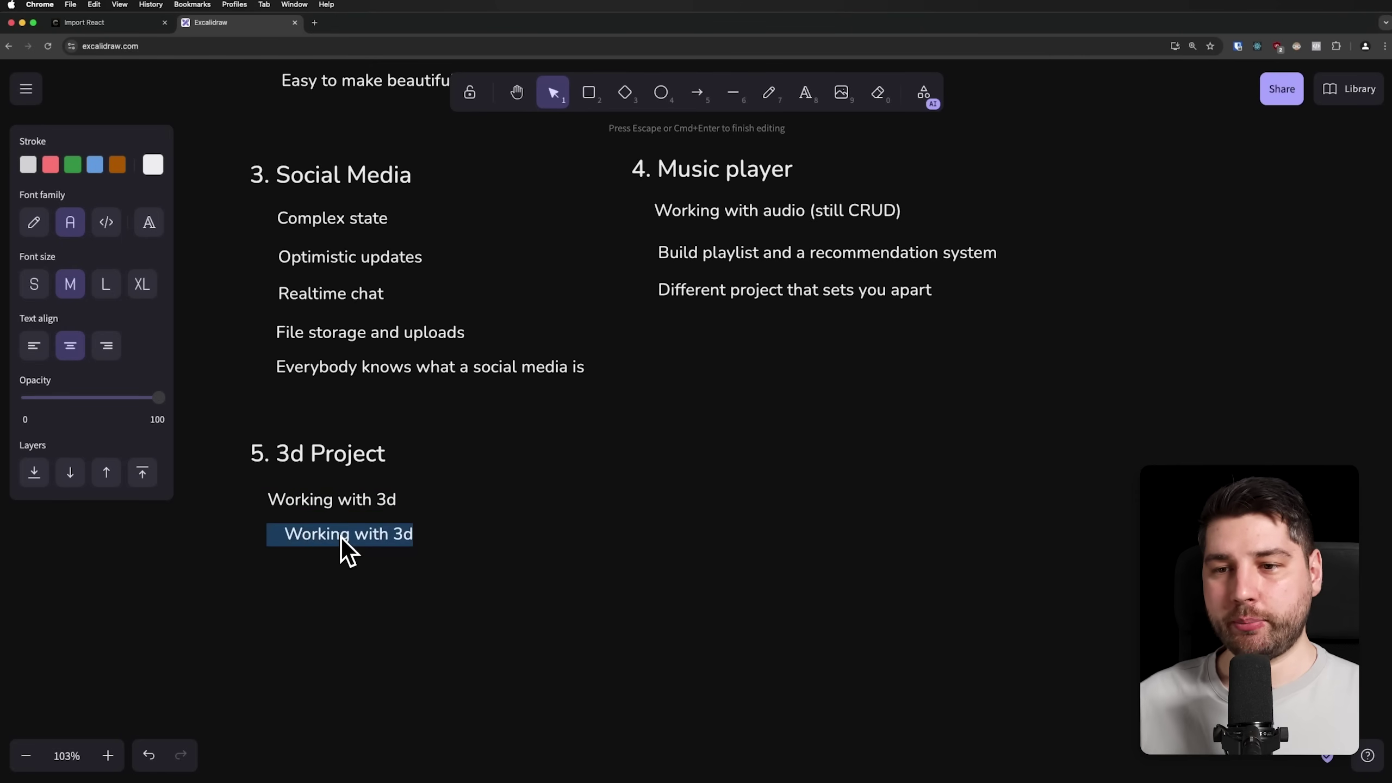
key("BackSpace")
type("Loo")
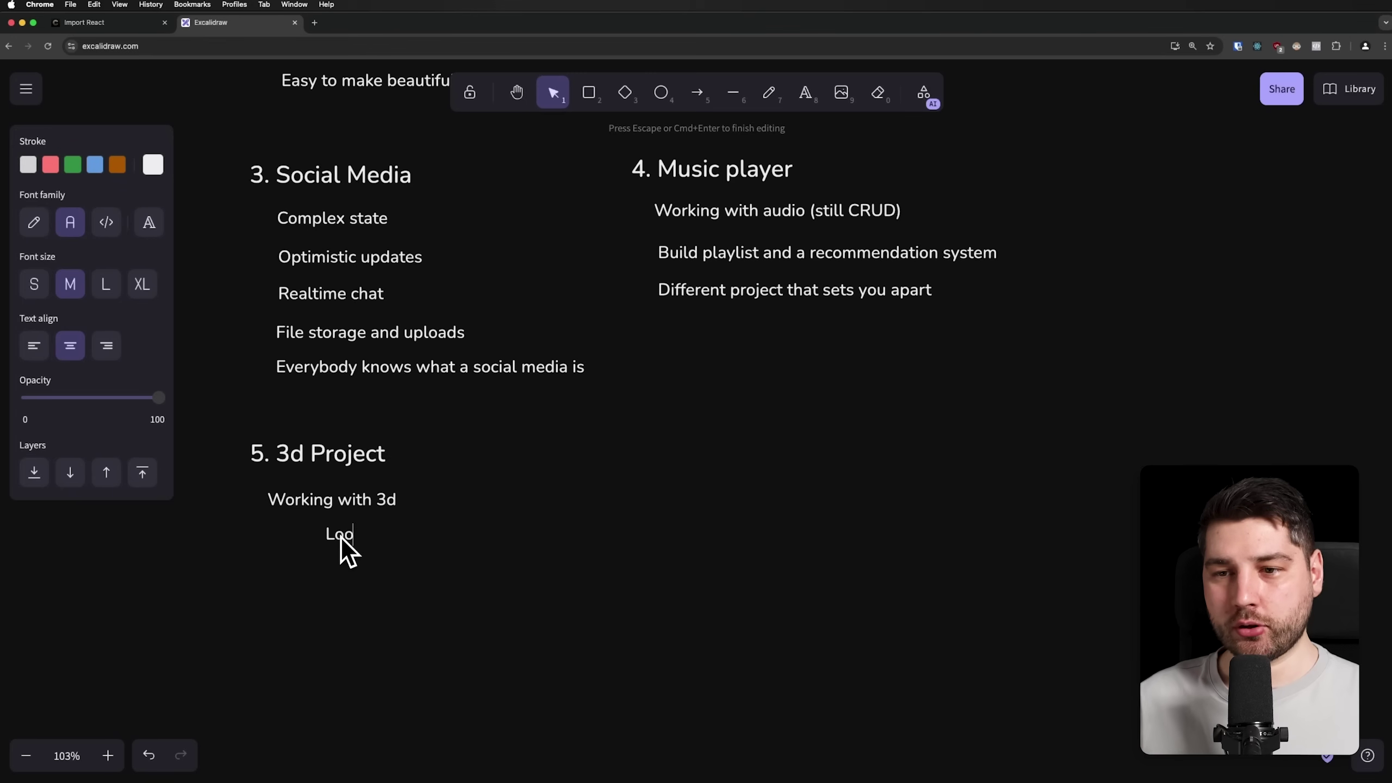
type("ks really good")
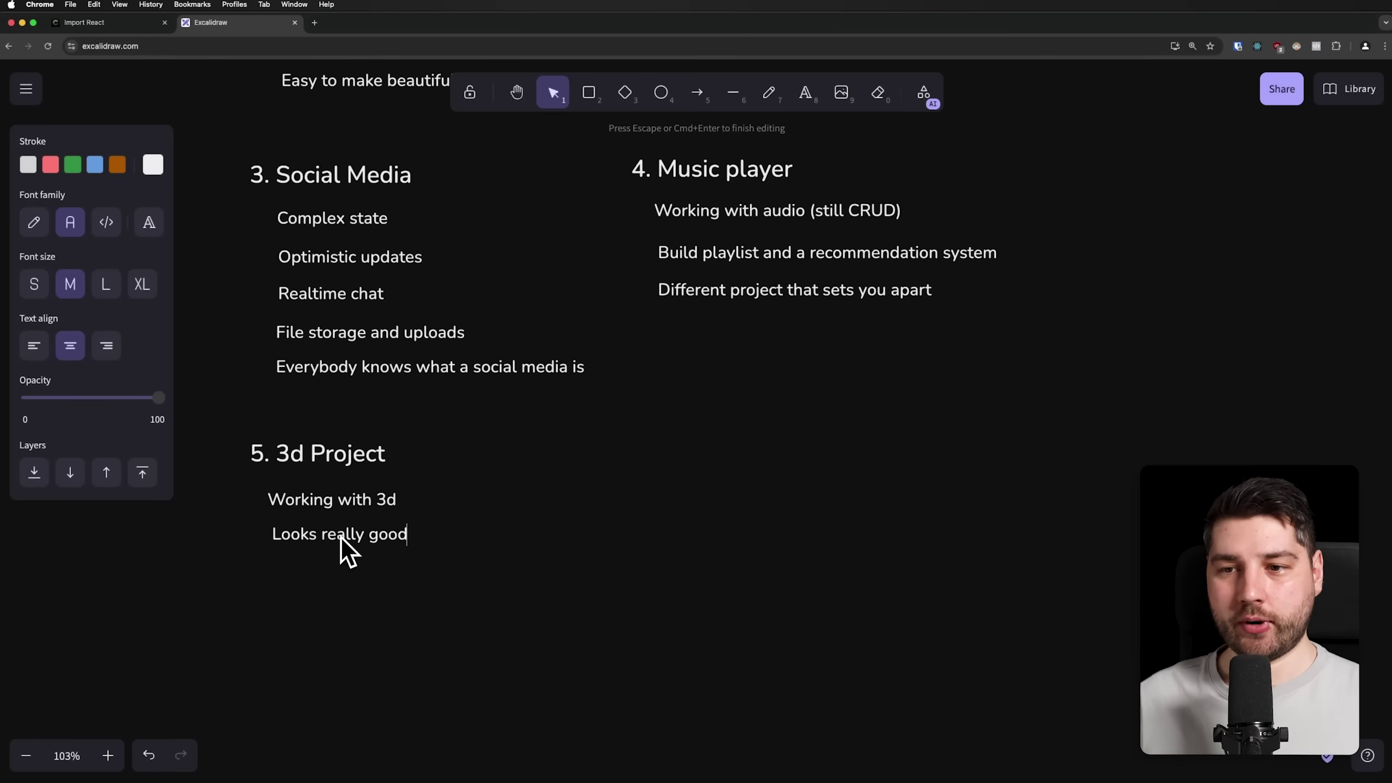
key("Escape")
left_click_drag(327, 538, 319, 538)
left_click(335, 590)
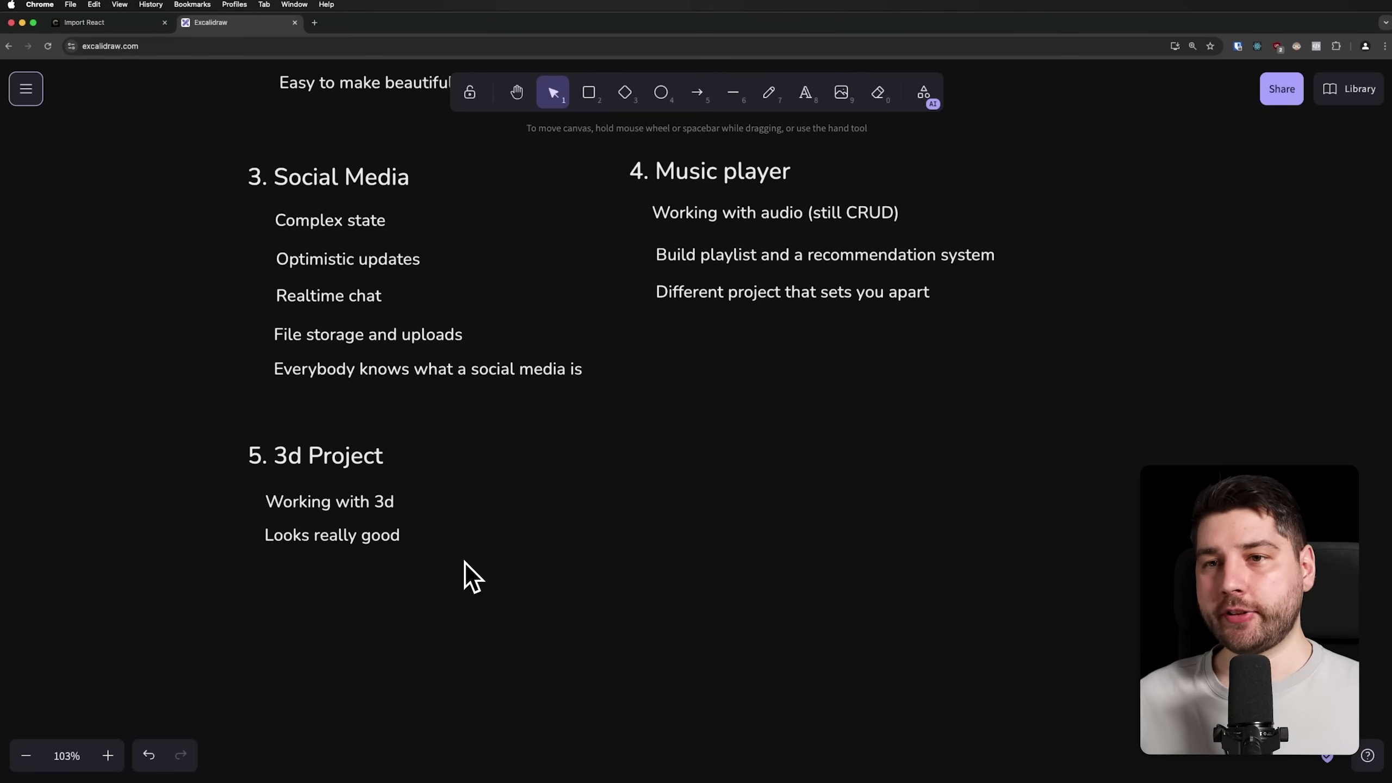
scroll(466, 564, "up", 5)
scroll(466, 556, "down", 3)
scroll(465, 556, "up", 1)
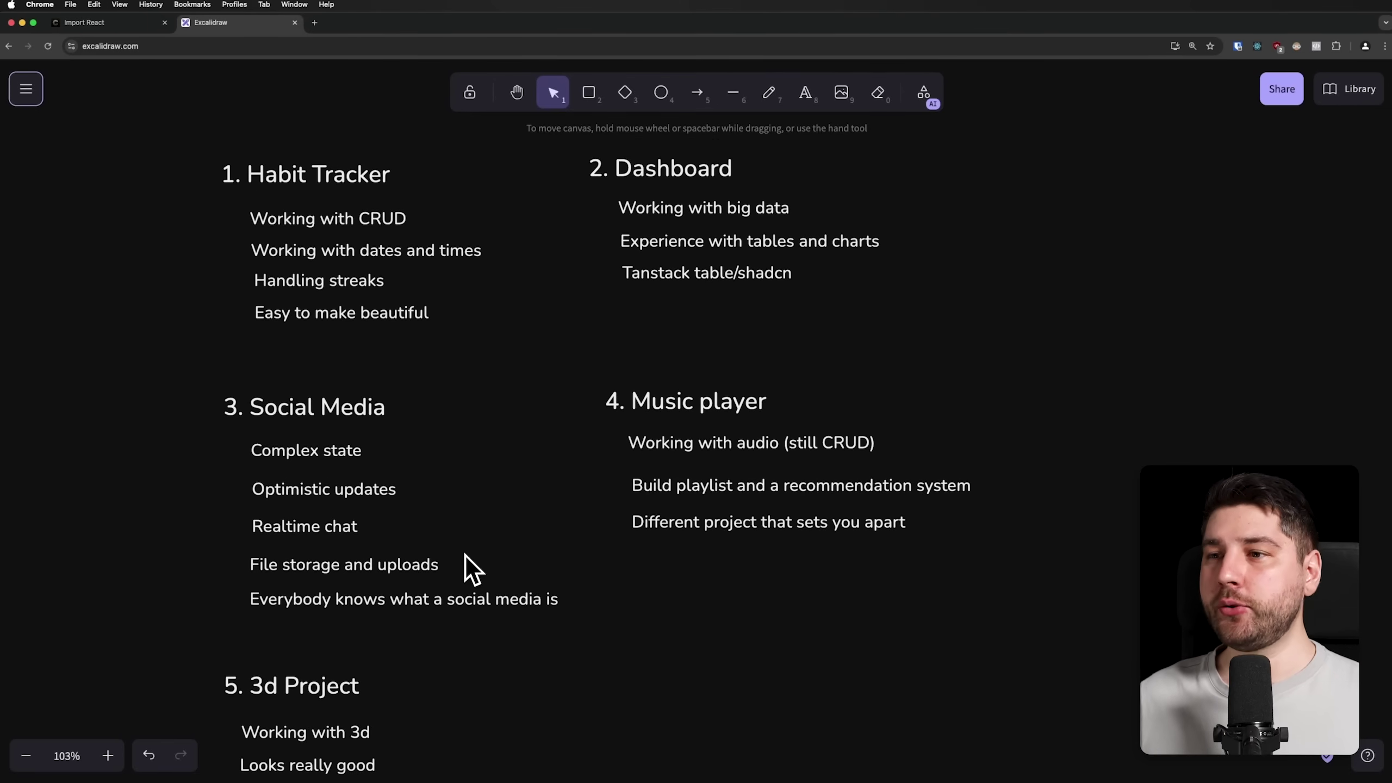